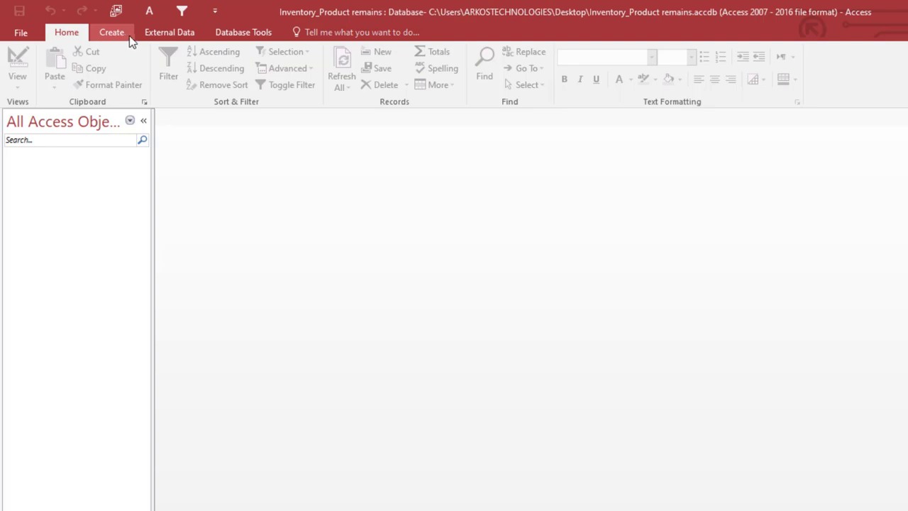
Step: Create a new table in design view and add a Product ID field with the AutoNumber data type
{"action": "left_click", "coordinate": [115, 29]}
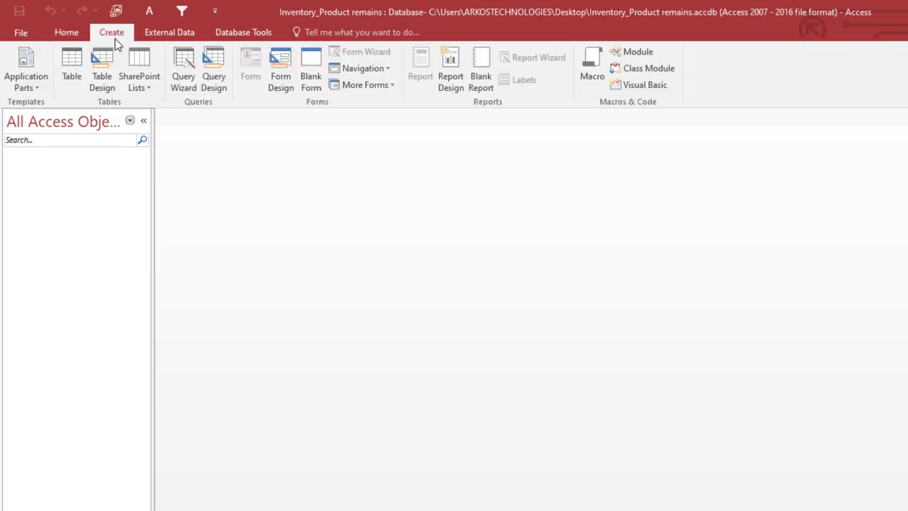
{"action": "left_click", "coordinate": [103, 79]}
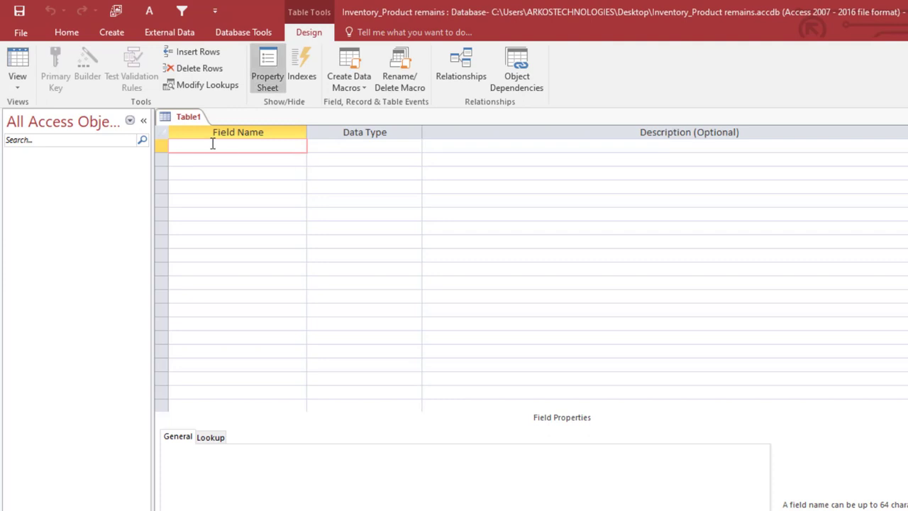
{"action": "type", "text": "Product ID"}
{"action": "key", "text": "Tab"}
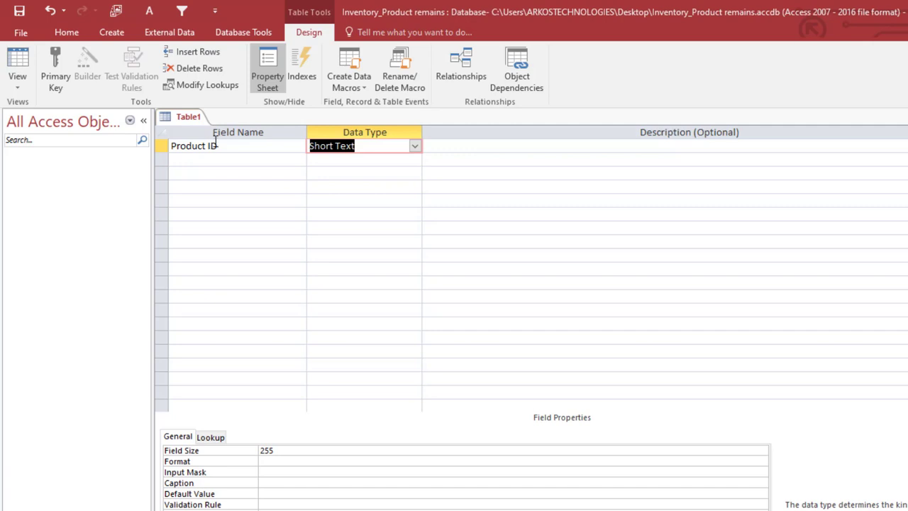
{"action": "left_click", "coordinate": [415, 147]}
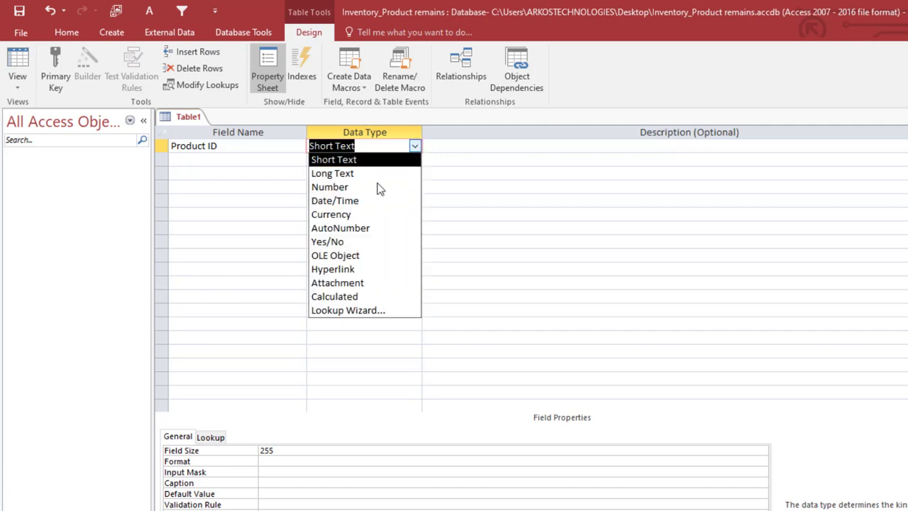
{"action": "left_click", "coordinate": [368, 228]}
Step: Make the Product ID field the table's primary key
{"action": "left_click", "coordinate": [189, 158]}
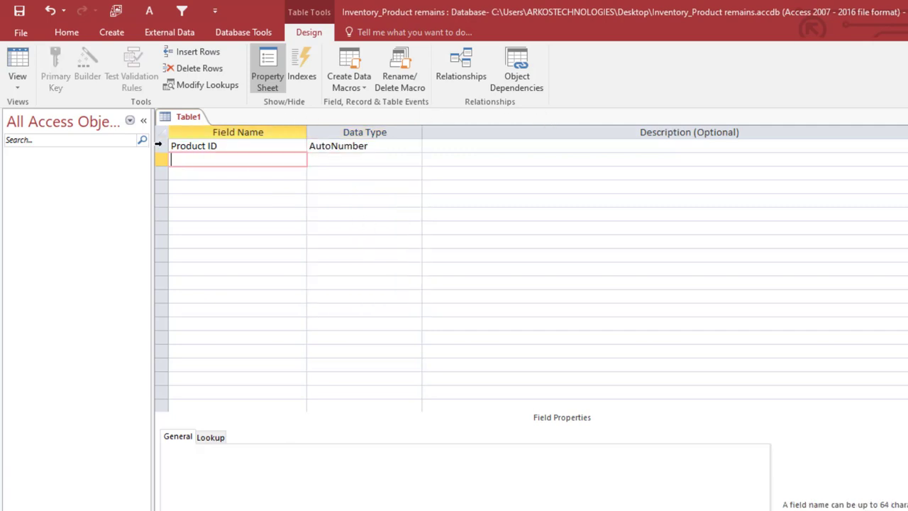
{"action": "left_click", "coordinate": [162, 146]}
{"action": "left_click", "coordinate": [70, 70]}
{"action": "left_click", "coordinate": [180, 160]}
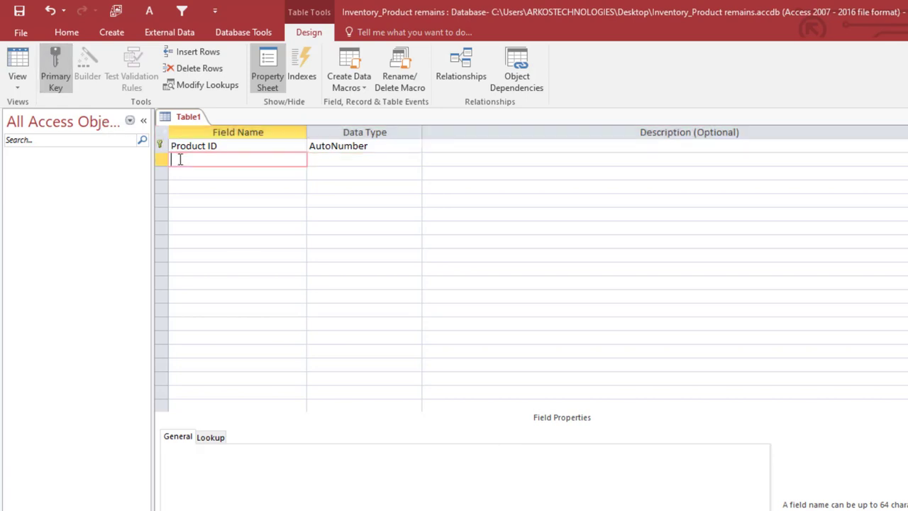
{"action": "type", "text": "Product code"}
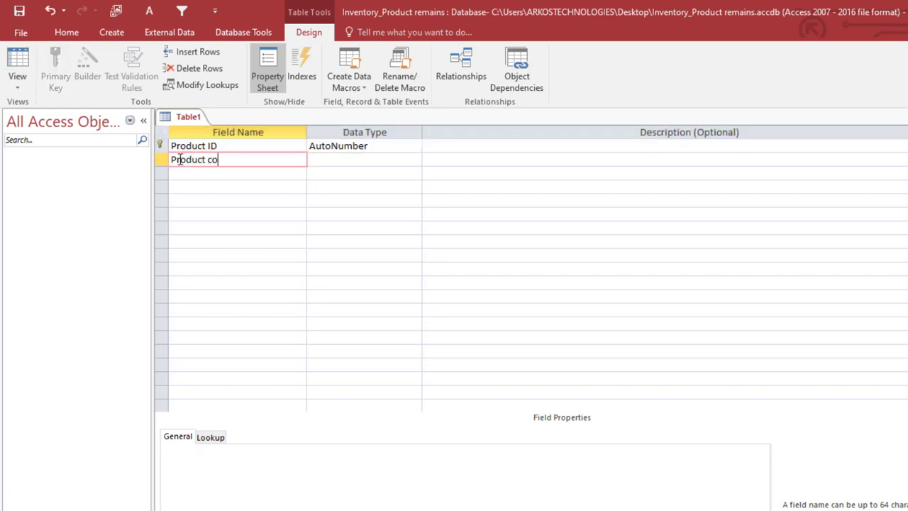
{"action": "key", "text": "BackSpace"}
{"action": "key", "text": "BackSpace"}
{"action": "key", "text": "BackSpace"}
{"action": "key", "text": "BackSpace"}
{"action": "key", "text": "BackSpace"}
{"action": "key", "text": "BackSpace"}
{"action": "key", "text": "BackSpace"}
{"action": "key", "text": "BackSpace"}
{"action": "key", "text": "BackSpace"}
{"action": "key", "text": "BackSpace"}
{"action": "key", "text": "BackSpace"}
{"action": "key", "text": "BackSpace"}
Step: Add a second field named Batch Number with the Short Text data type
{"action": "type", "text": "Batch Number"}
{"action": "key", "text": "Tab"}
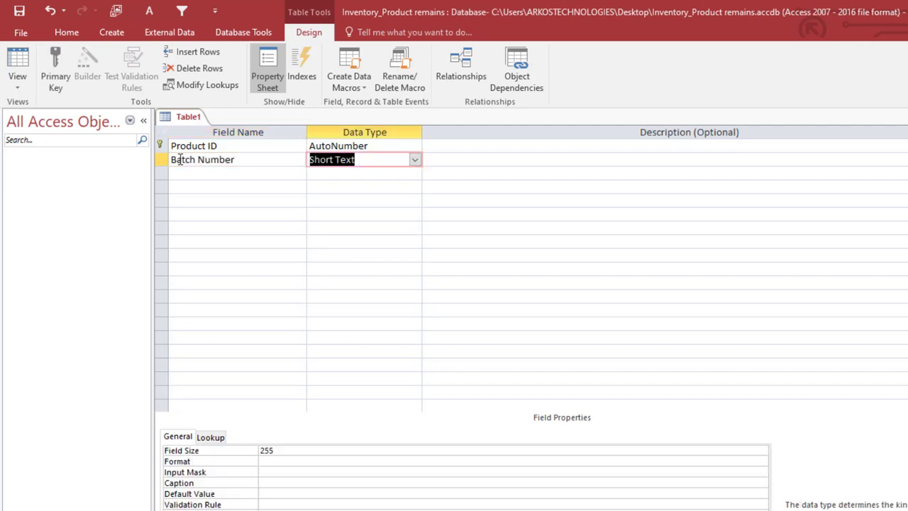
{"action": "left_click", "coordinate": [192, 174]}
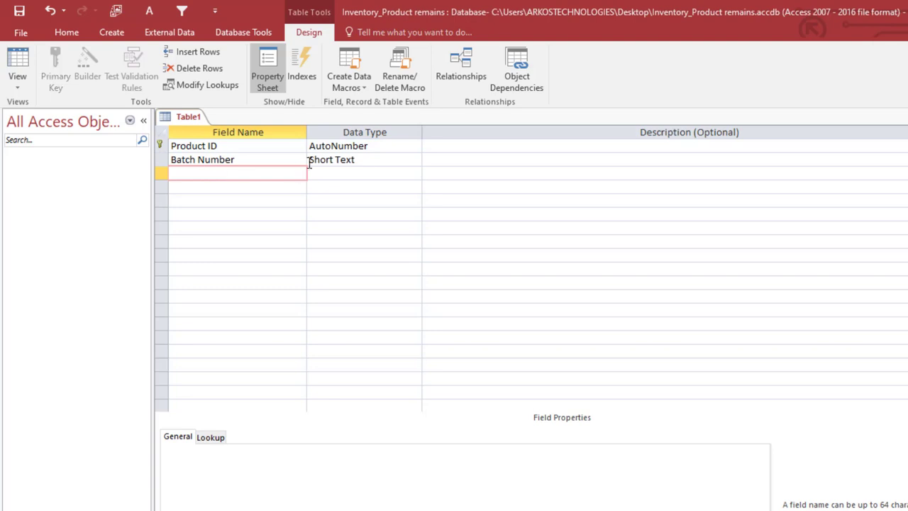
{"action": "left_click", "coordinate": [368, 162]}
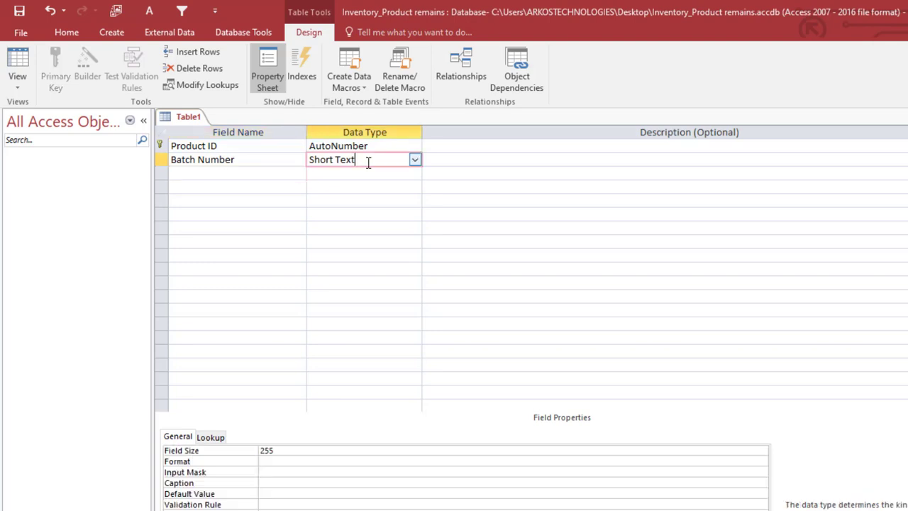
Step: Add a Product description field below Batch Number, using the Short Text data type
{"action": "left_click", "coordinate": [199, 175]}
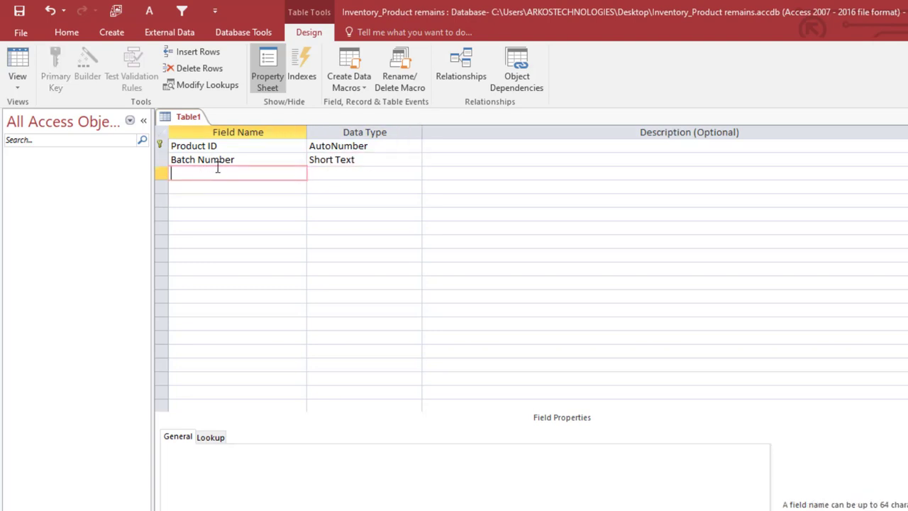
{"action": "type", "text": "Product description"}
{"action": "key", "text": "Tab"}
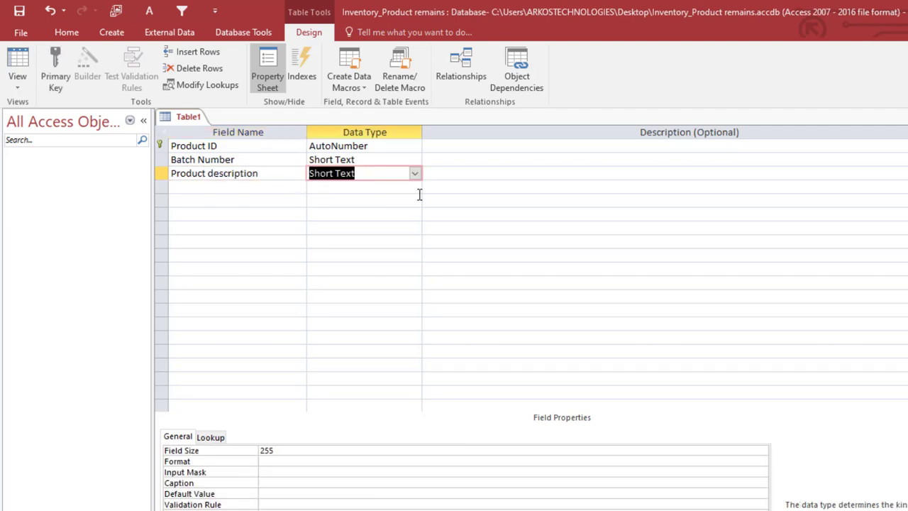
{"action": "left_click", "coordinate": [415, 174]}
{"action": "left_click", "coordinate": [415, 173]}
{"action": "left_click", "coordinate": [202, 188]}
{"action": "left_click", "coordinate": [355, 175]}
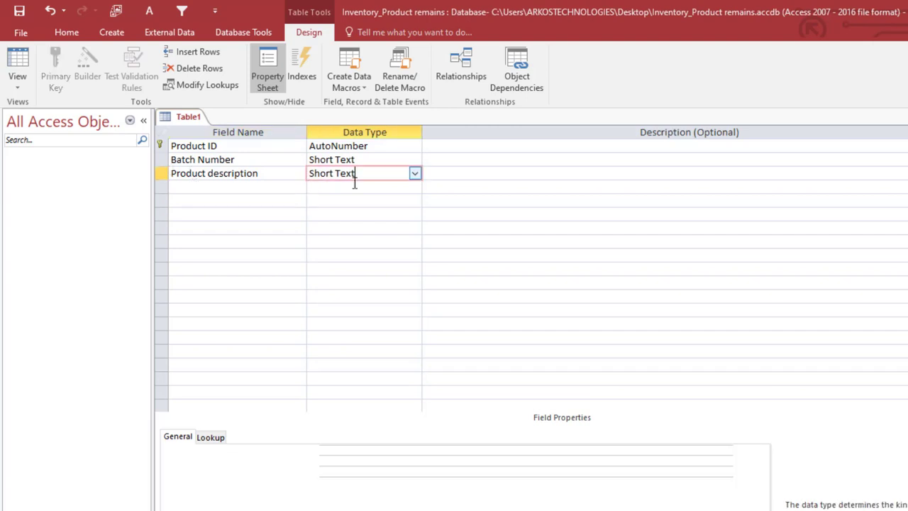
{"action": "left_click", "coordinate": [215, 449]}
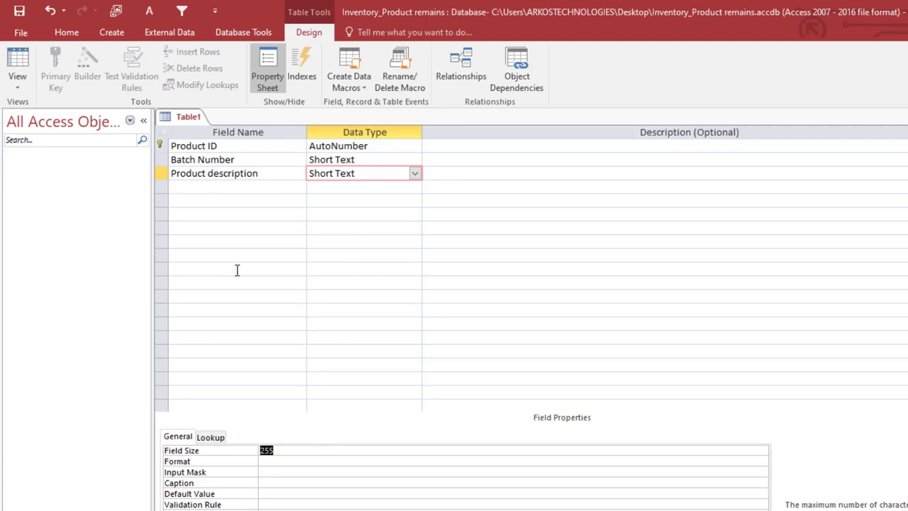
Step: Add a field named Date added to system with the Date/Time data type
{"action": "left_click", "coordinate": [222, 186]}
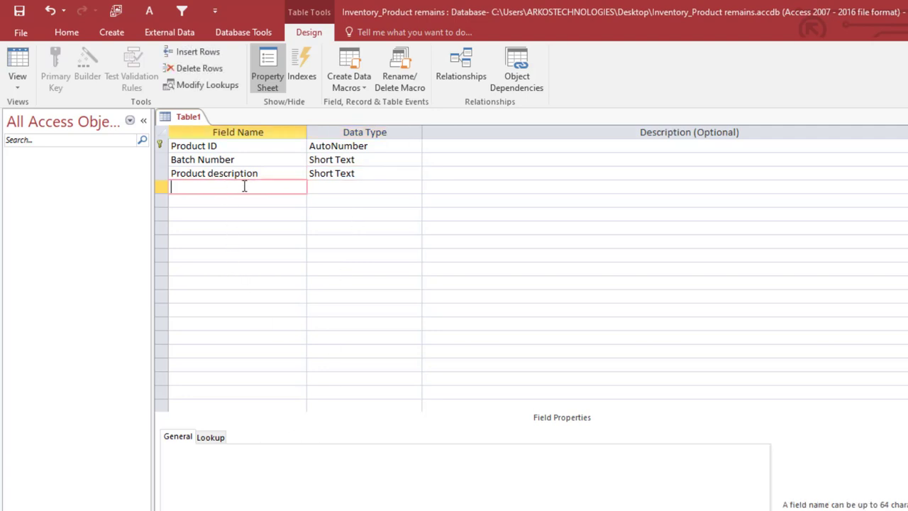
{"action": "type", "text": "Date added to system"}
{"action": "key", "text": "Tab"}
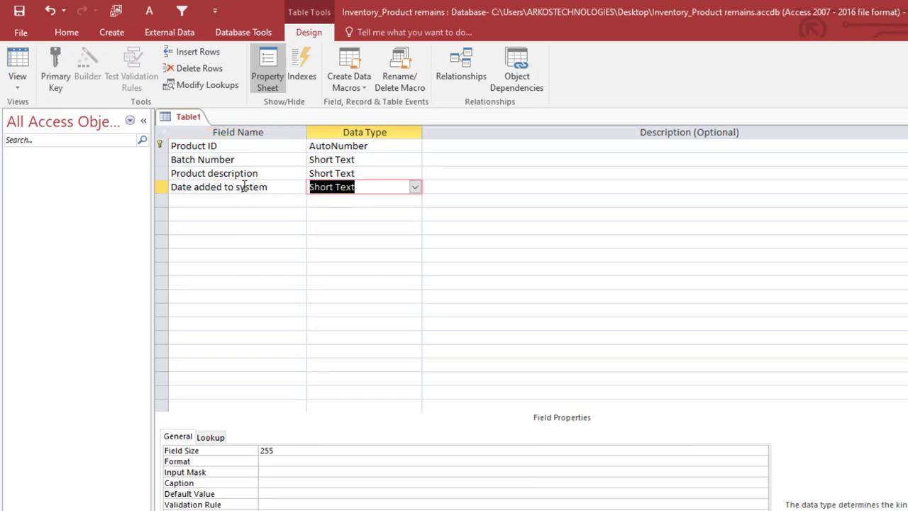
{"action": "left_click", "coordinate": [416, 189]}
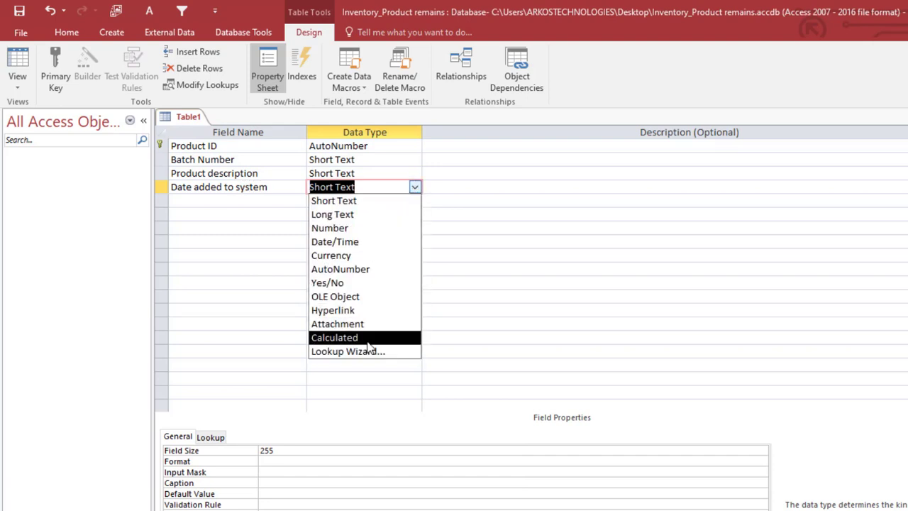
{"action": "left_click", "coordinate": [358, 245]}
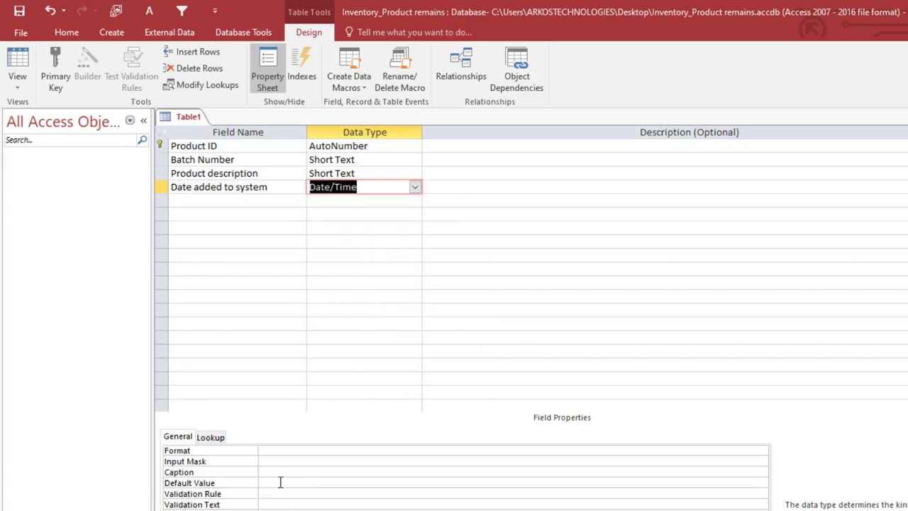
Step: Set the default value of the Date added to system field to Date()
{"action": "left_click", "coordinate": [304, 481]}
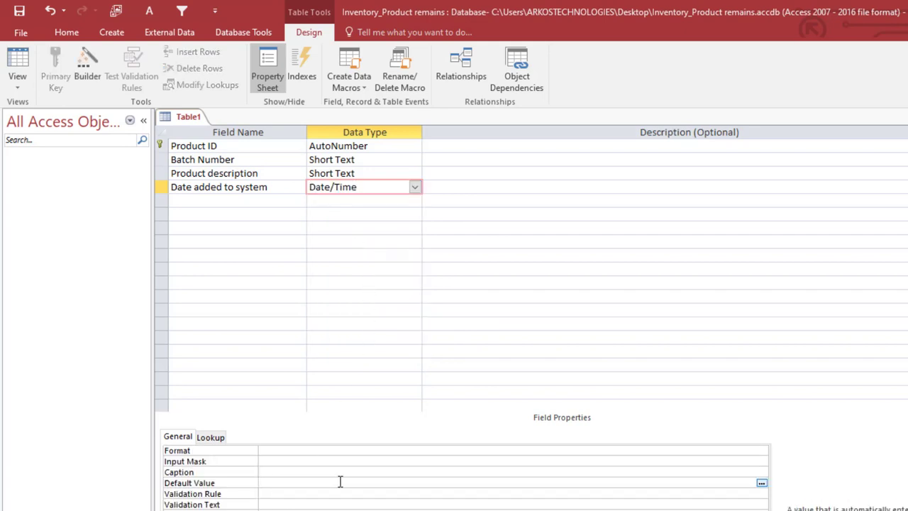
{"action": "type", "text": "date()"}
{"action": "key", "text": "ctrl+s"}
{"action": "left_click", "coordinate": [643, 249]}
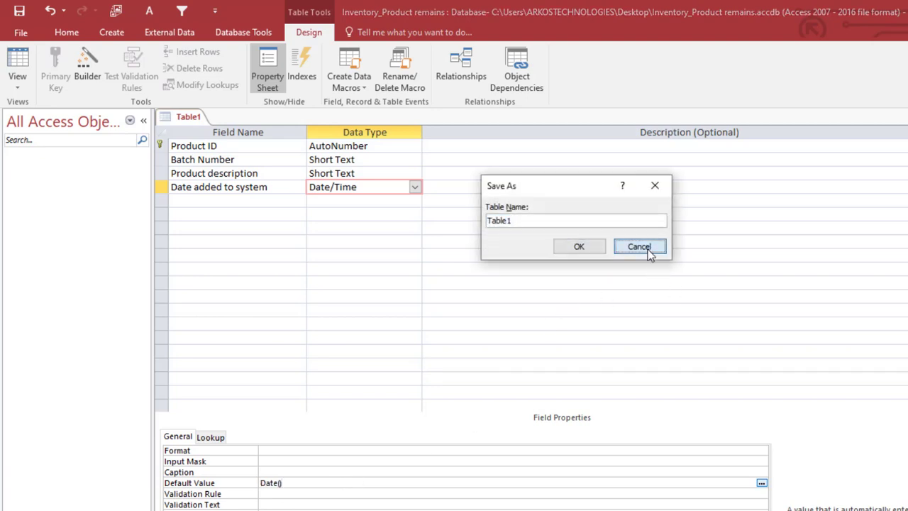
{"action": "left_click_drag", "start_coordinate": [300, 482], "coordinate": [259, 482]}
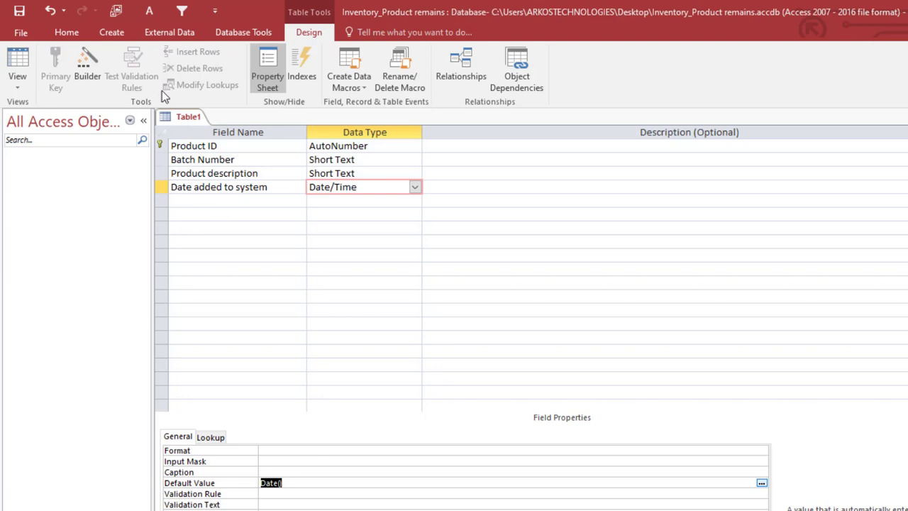
Step: Save the table under the name Products
{"action": "right_click", "coordinate": [175, 117]}
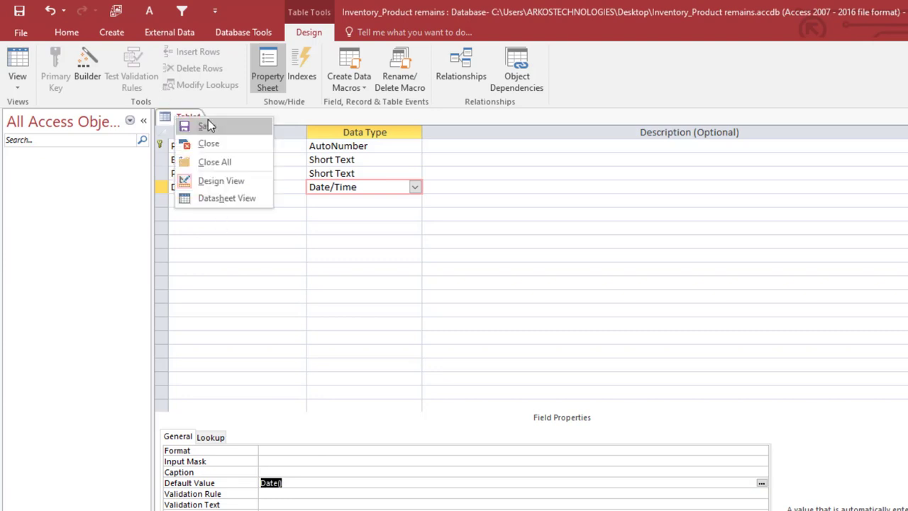
{"action": "left_click", "coordinate": [206, 125]}
{"action": "type", "text": "Products"}
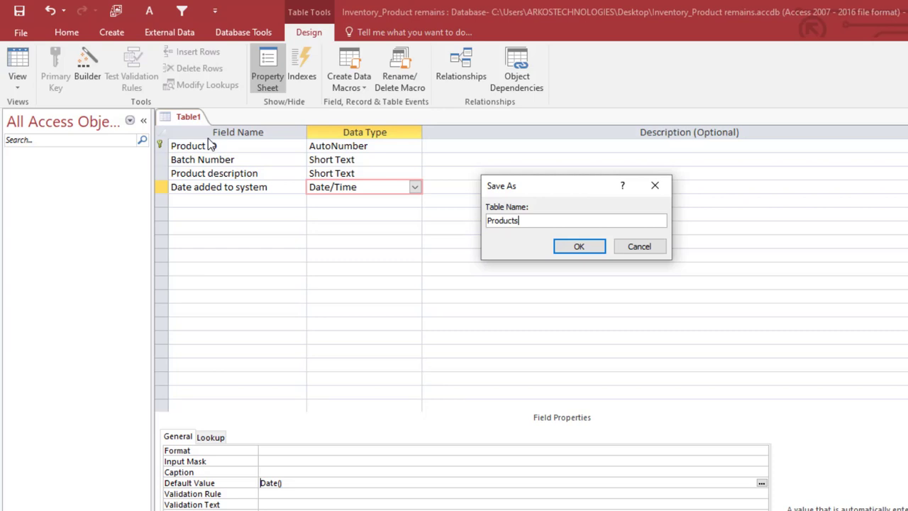
{"action": "key", "text": "Return"}
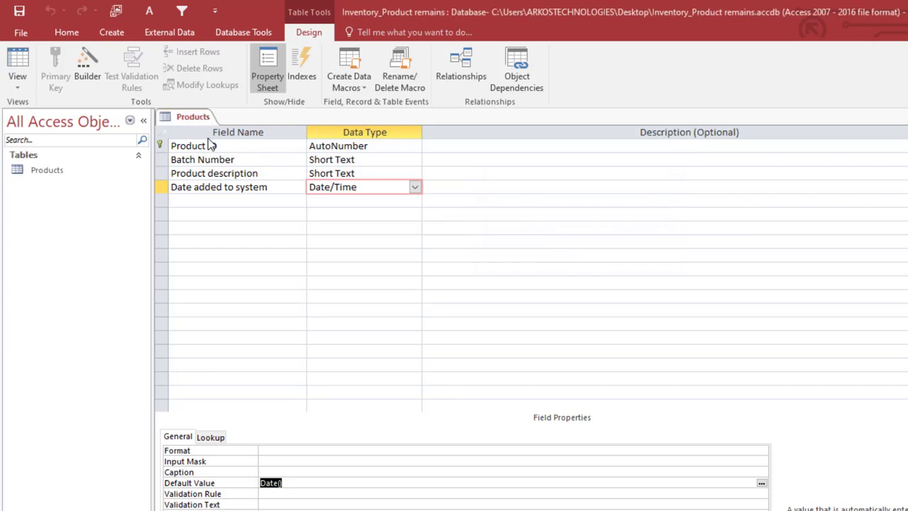
Step: Show the Products table as a datasheet and fit the Product description and Date added to system columns to their headings
{"action": "left_click", "coordinate": [5, 47]}
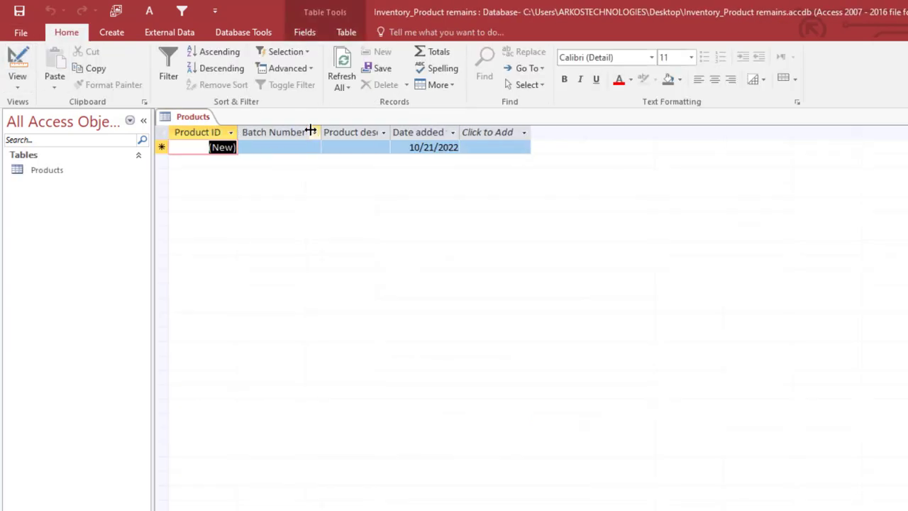
{"action": "double_click", "coordinate": [390, 133]}
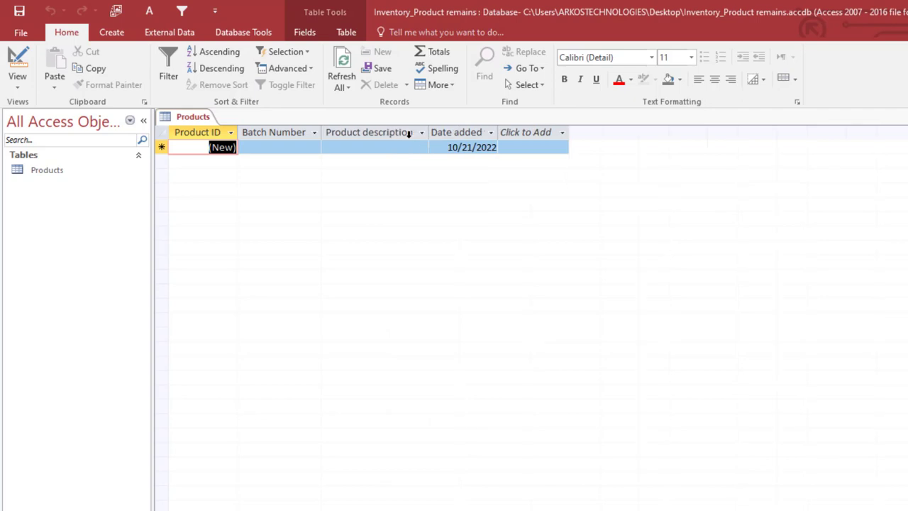
{"action": "double_click", "coordinate": [498, 132]}
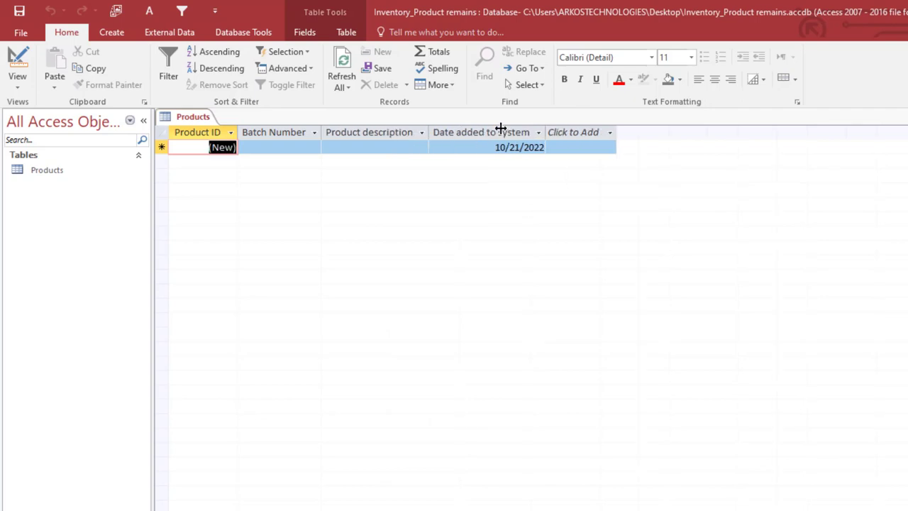
Step: Enter the first product record with batch number TT0090 and description Tin Tomatoes, keeping the default date
{"action": "left_click", "coordinate": [295, 147]}
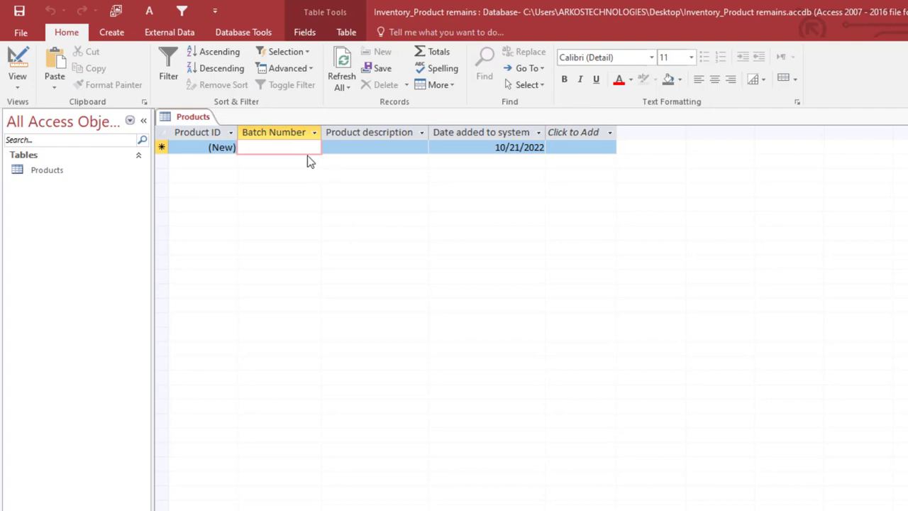
{"action": "type", "text": "TT"}
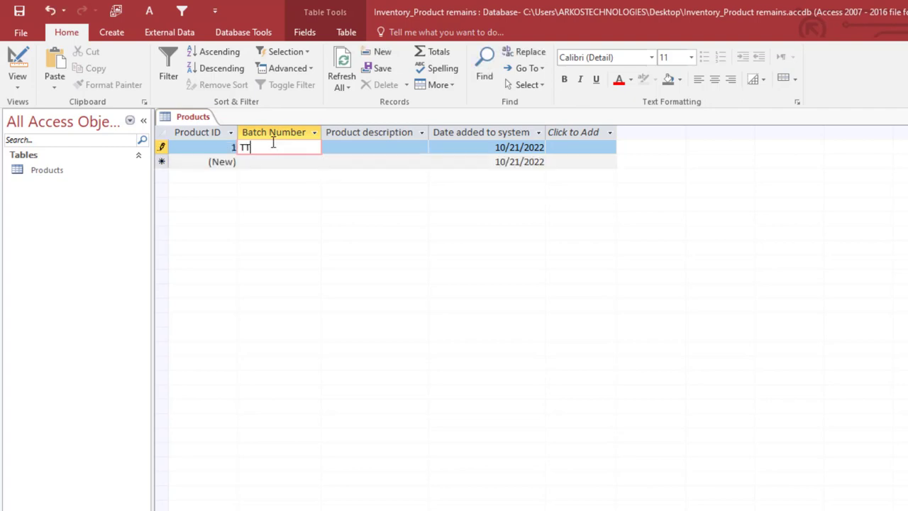
{"action": "type", "text": "0090"}
{"action": "key", "text": "Tab"}
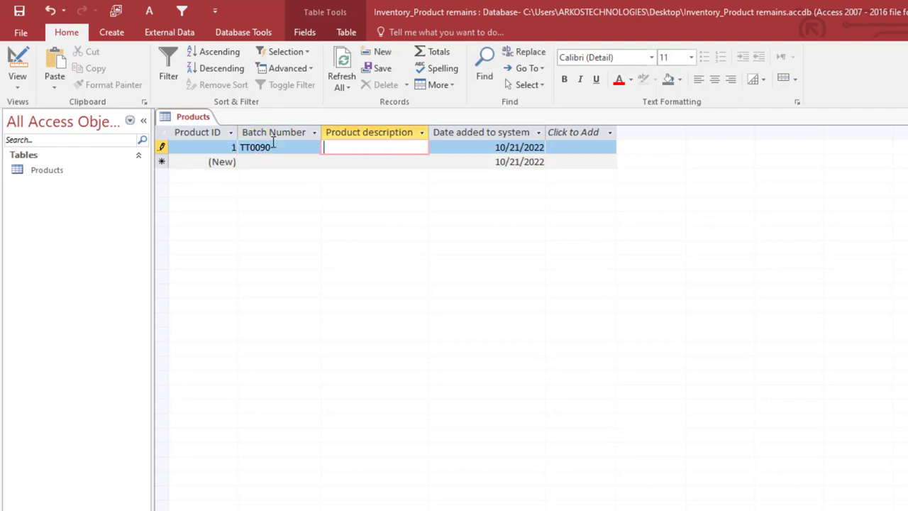
{"action": "type", "text": "Tin Tomatoes"}
{"action": "key", "text": "Tab"}
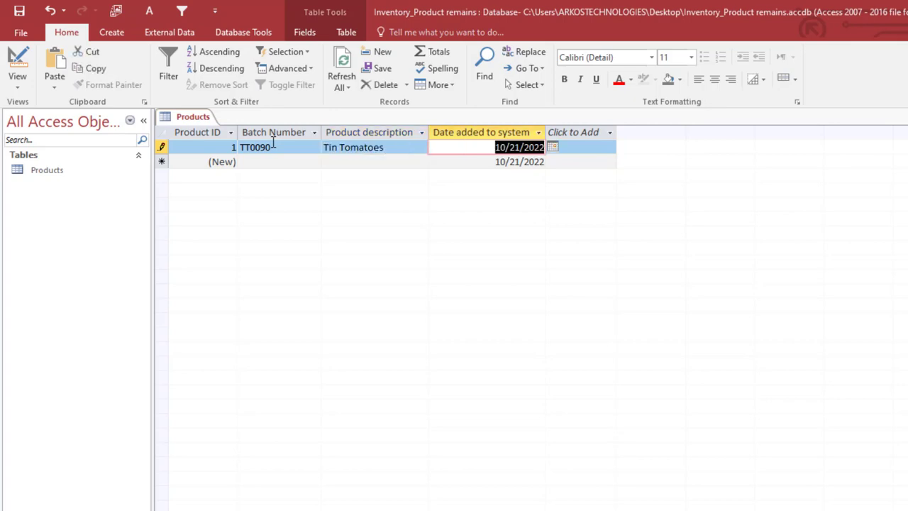
Step: Enter a second product record with batch number 230034 and description Milo can, keeping the default date
{"action": "left_click", "coordinate": [282, 162]}
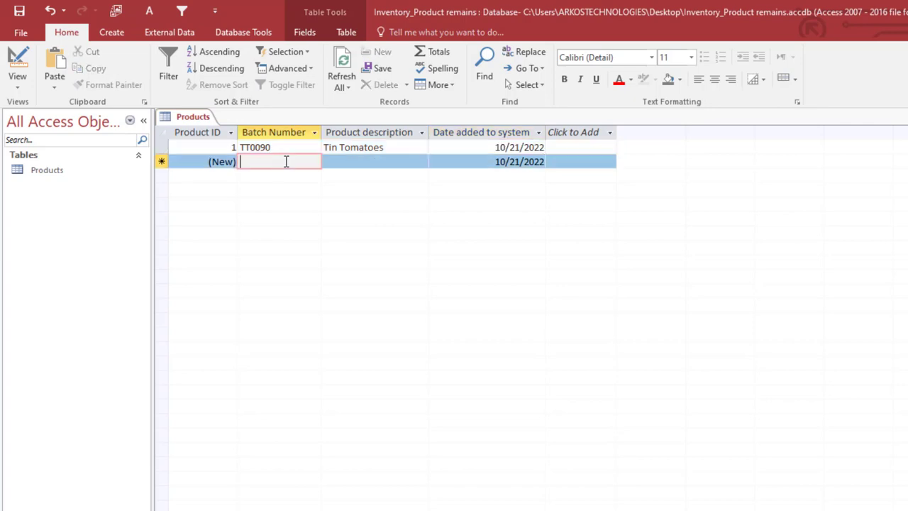
{"action": "type", "text": "230034"}
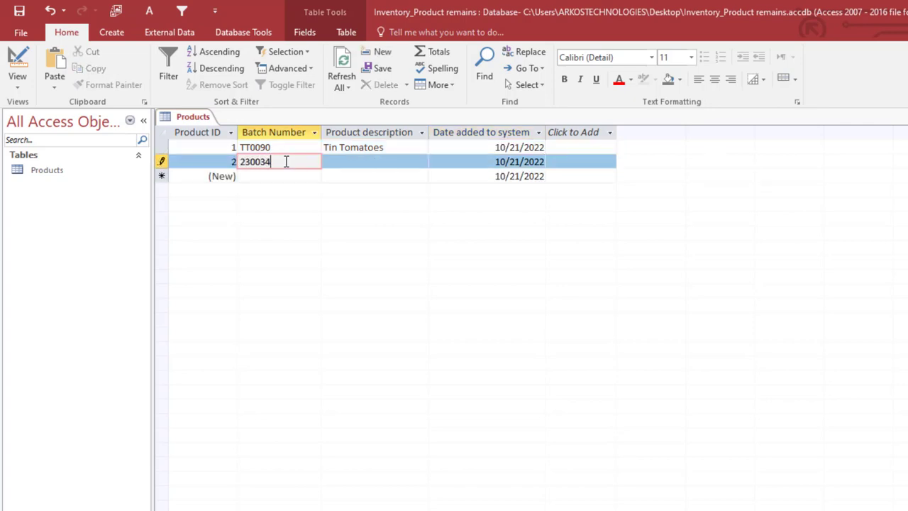
{"action": "key", "text": "Tab"}
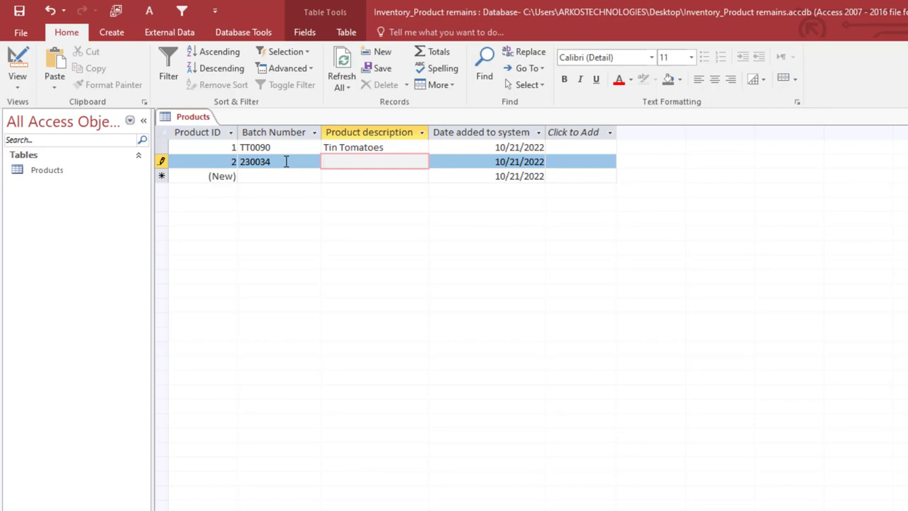
{"action": "type", "text": "Milo can"}
{"action": "key", "text": "Tab"}
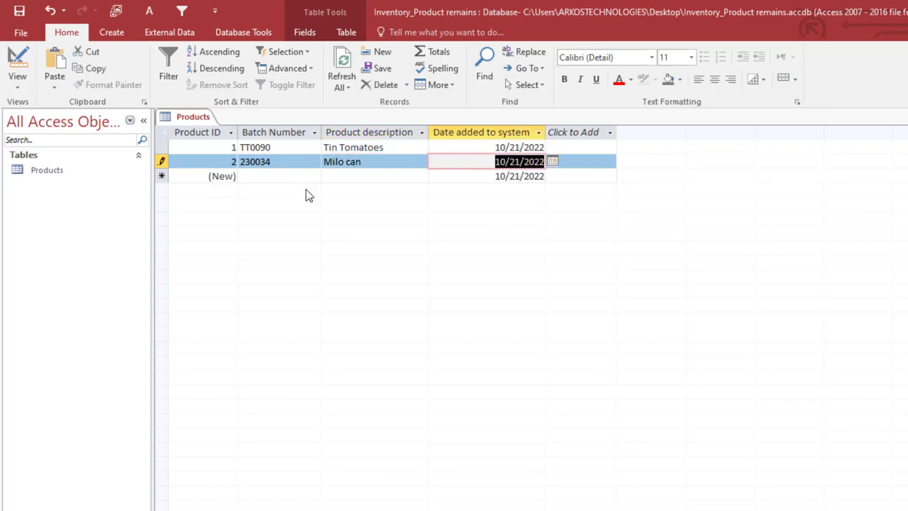
Step: Enter a third product record with batch number 90076 and description Ideal Milk, keeping the default date
{"action": "left_click", "coordinate": [298, 177]}
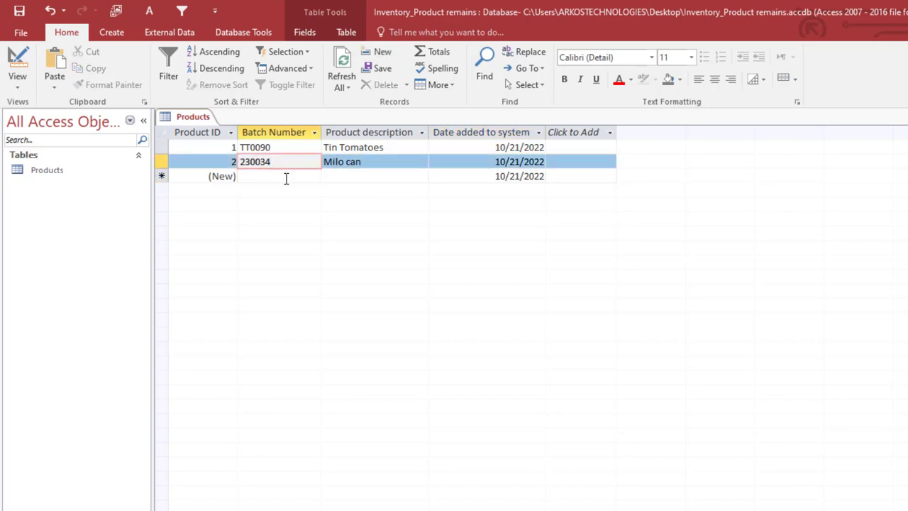
{"action": "type", "text": "900"}
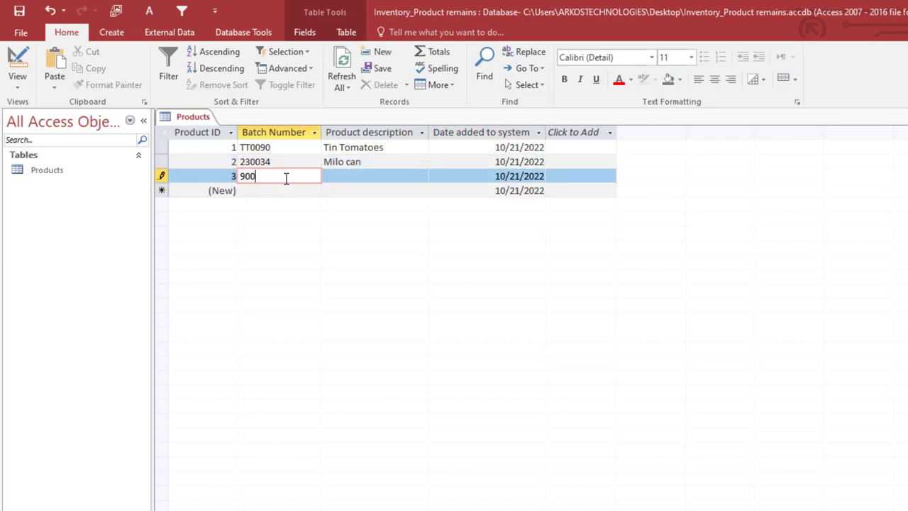
{"action": "type", "text": "76"}
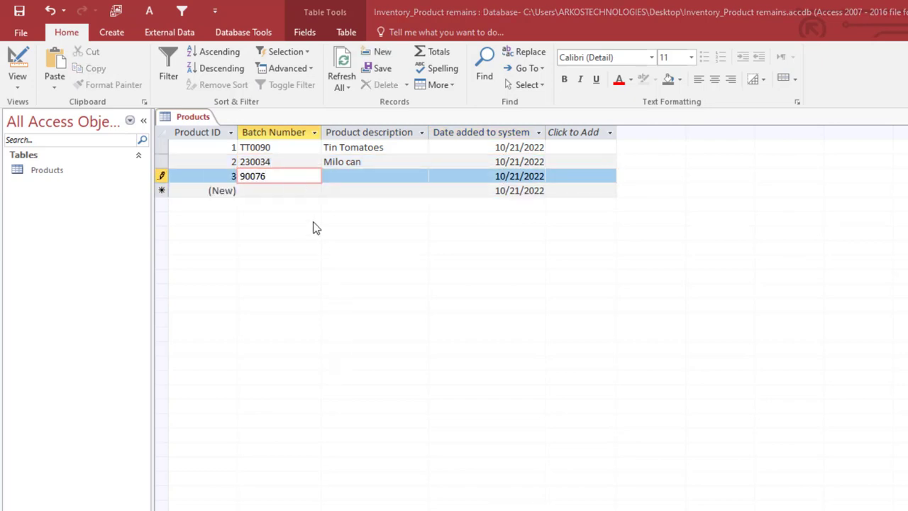
{"action": "left_click", "coordinate": [353, 178]}
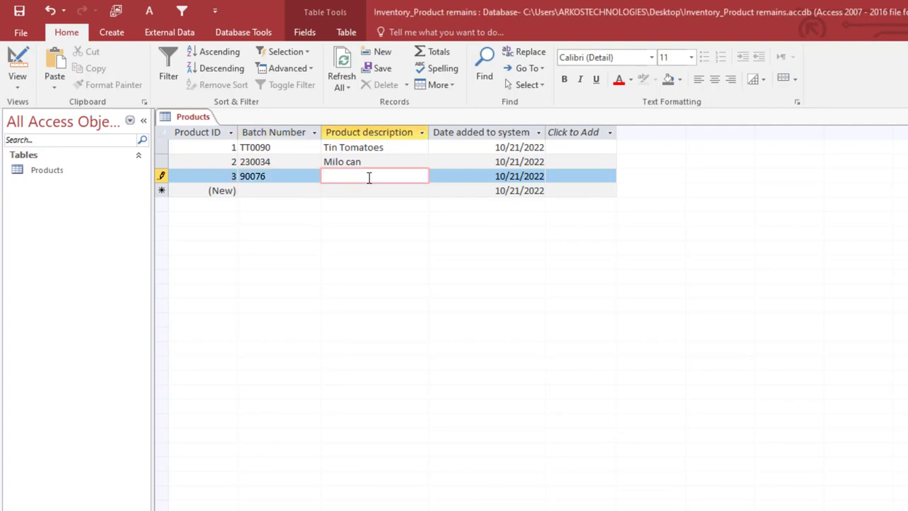
{"action": "type", "text": "Ideal Milk"}
{"action": "key", "text": "Tab"}
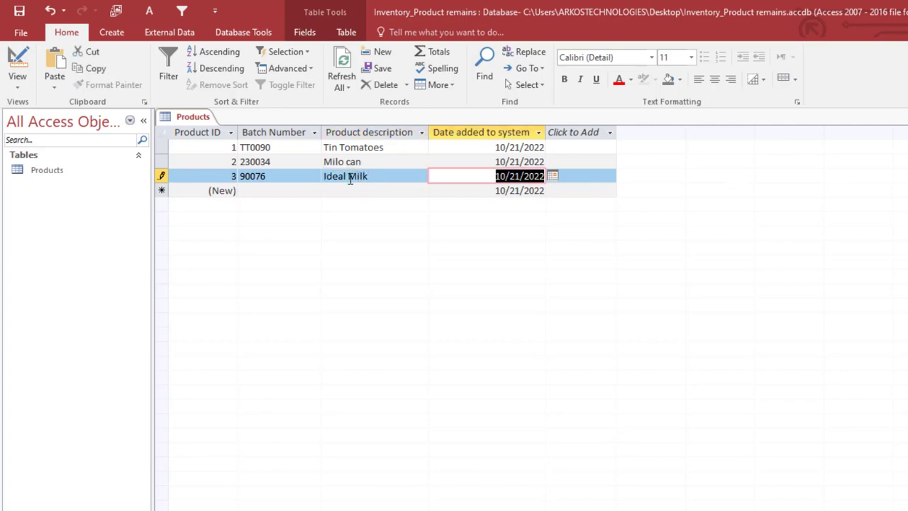
Step: Start a fourth product record with batch number 221123
{"action": "left_click", "coordinate": [295, 190]}
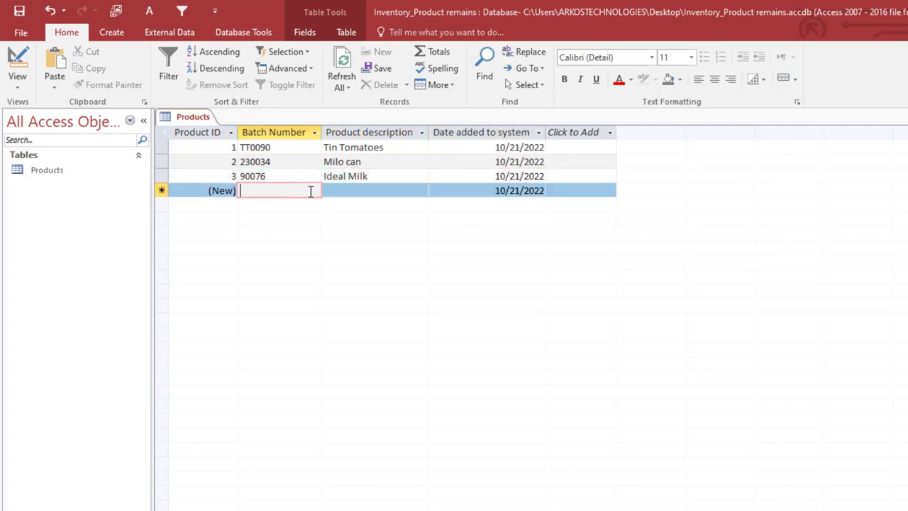
{"action": "type", "text": "221123"}
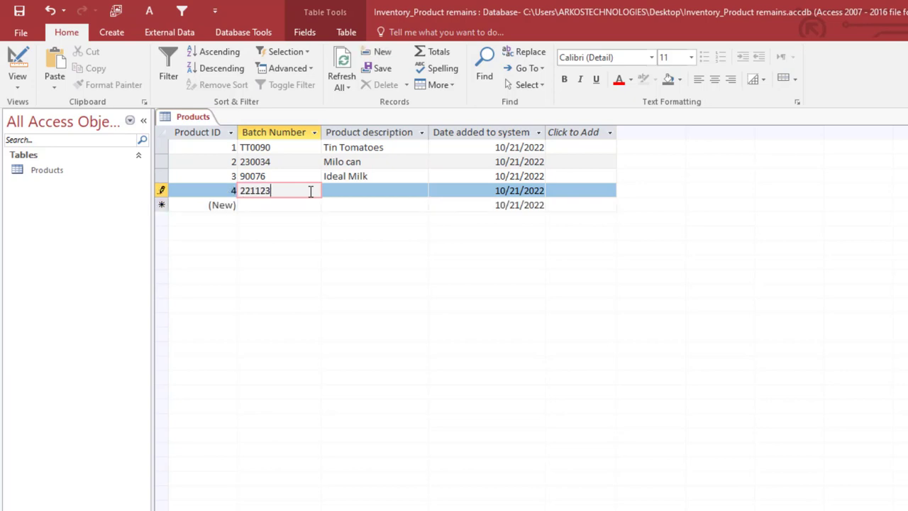
{"action": "key", "text": "Tab"}
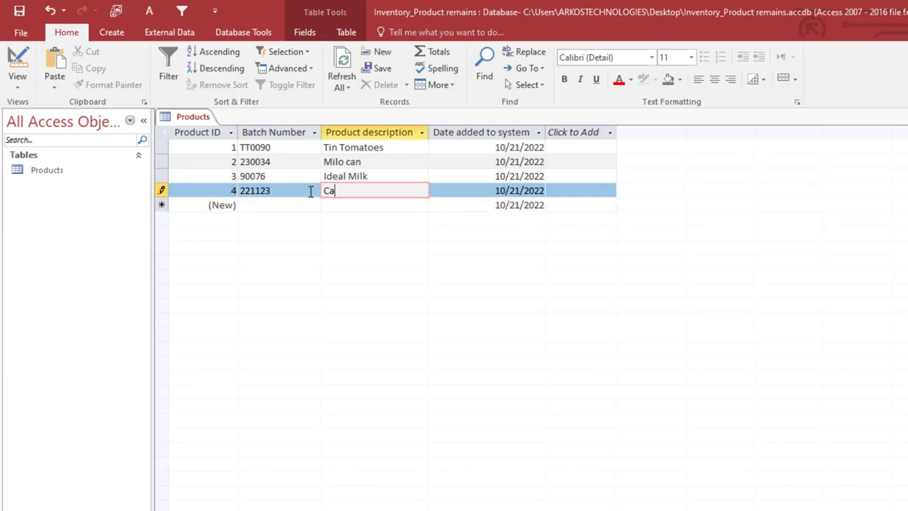
{"action": "type", "text": "neshie"}
{"action": "key", "text": "BackSpace"}
{"action": "key", "text": "BackSpace"}
{"action": "key", "text": "BackSpace"}
{"action": "key", "text": "BackSpace"}
{"action": "key", "text": "BackSpace"}
{"action": "key", "text": "BackSpace"}
{"action": "key", "text": "BackSpace"}
{"action": "key", "text": "BackSpace"}
{"action": "key", "text": "BackSpace"}
Step: Describe the product with batch number 221123 as Malta Guinese, keeping the default date
{"action": "left_click", "coordinate": [357, 188]}
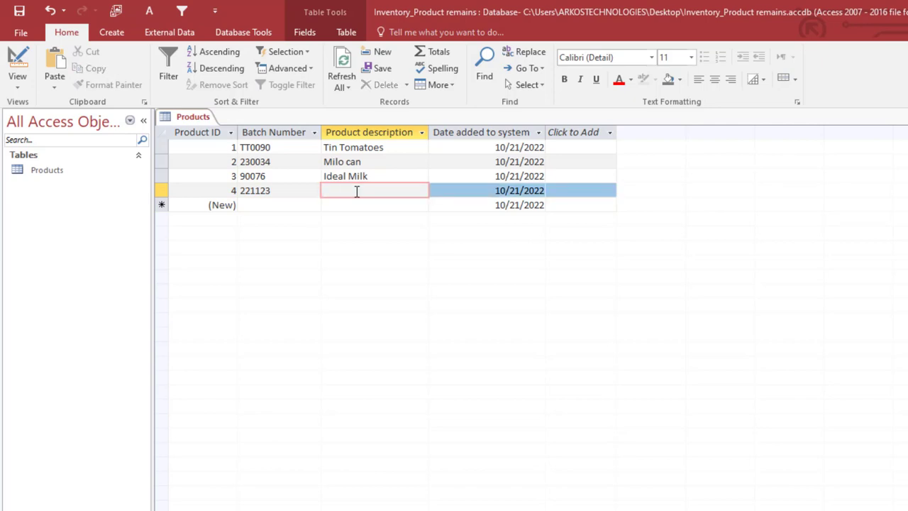
{"action": "type", "text": "Malta Guinese"}
{"action": "key", "text": "Tab"}
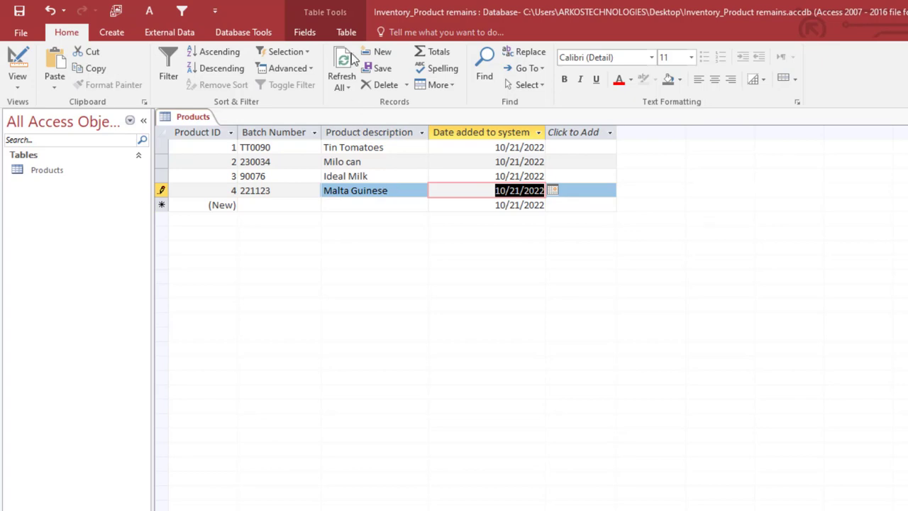
Step: Refresh the Products records and close the table, saving its layout changes
{"action": "left_click", "coordinate": [344, 60]}
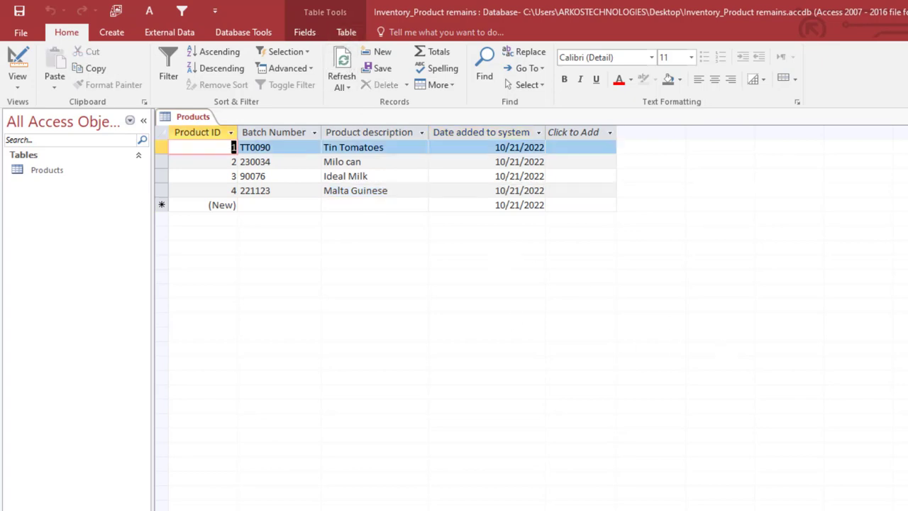
{"action": "right_click", "coordinate": [188, 122]}
{"action": "left_click", "coordinate": [205, 163]}
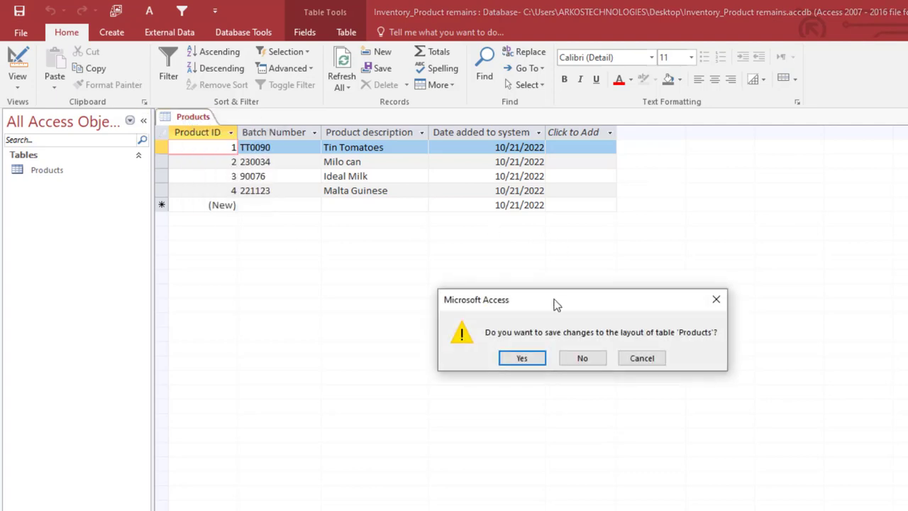
{"action": "left_click", "coordinate": [515, 359]}
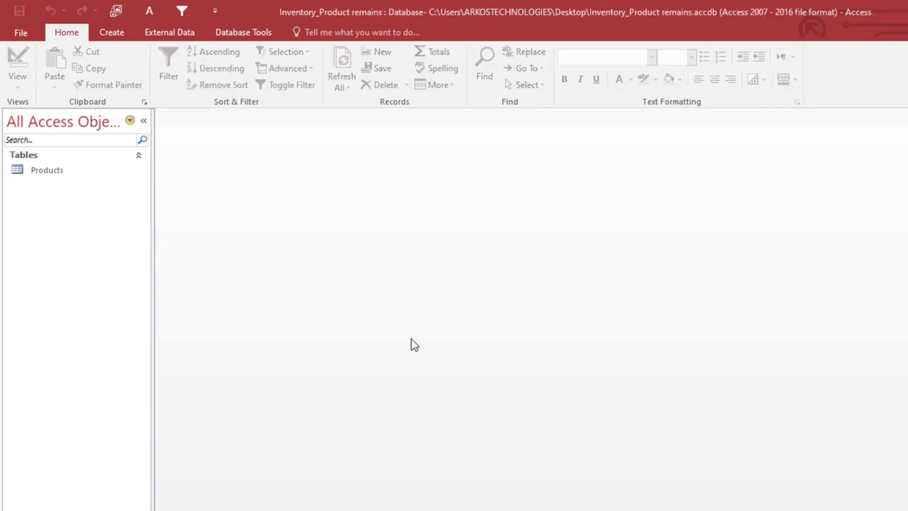
Step: Create a new table in Design View with an AutoNumber field named ID as the primary key
{"action": "left_click", "coordinate": [111, 32]}
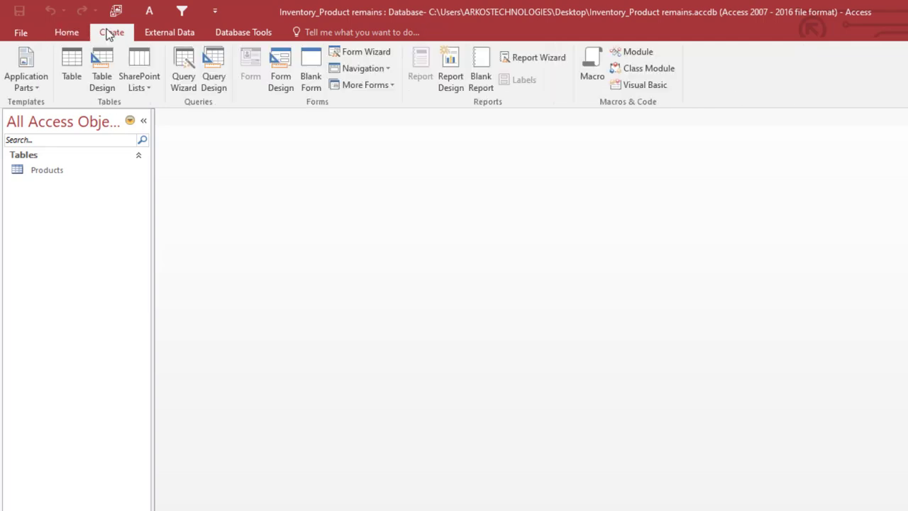
{"action": "left_click", "coordinate": [104, 84]}
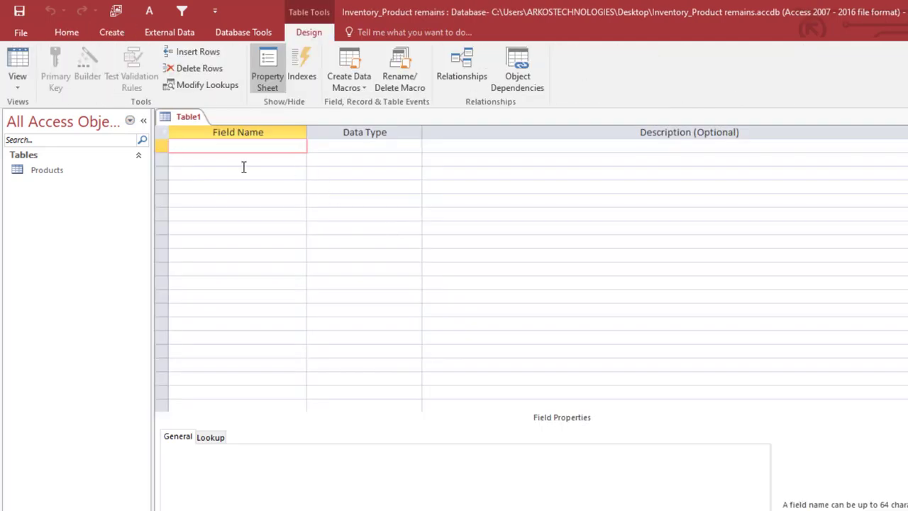
{"action": "type", "text": "ID"}
{"action": "key", "text": "Tab"}
{"action": "type", "text": "a"}
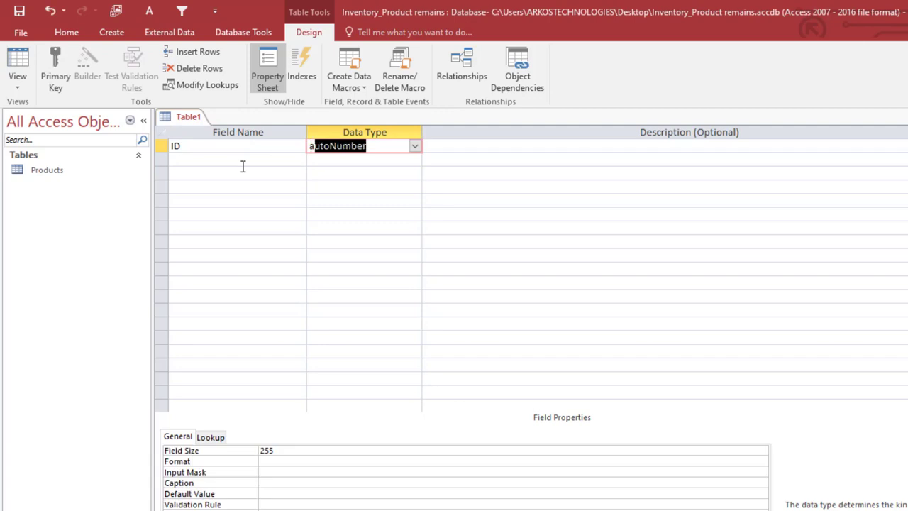
{"action": "key", "text": "Tab"}
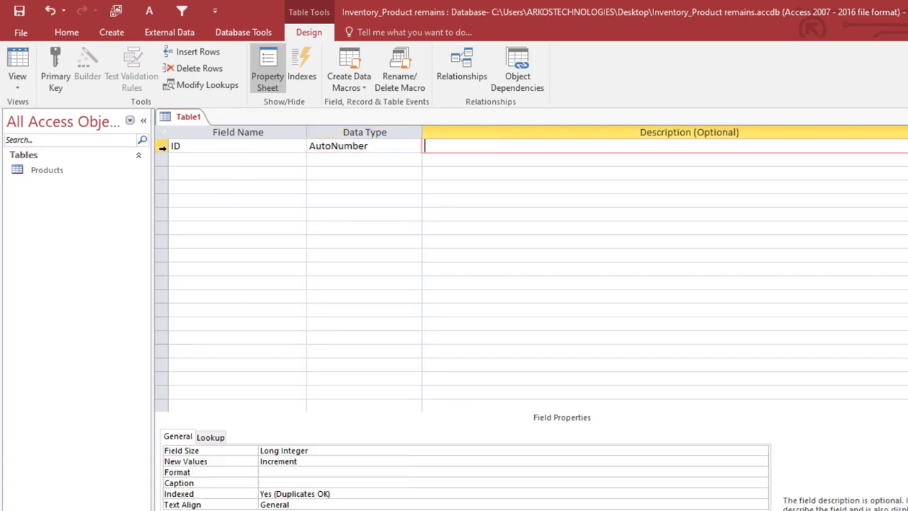
{"action": "left_click", "coordinate": [162, 146]}
{"action": "left_click", "coordinate": [62, 92]}
Step: Add a second field named Type title with the Short Text data type
{"action": "left_click", "coordinate": [199, 160]}
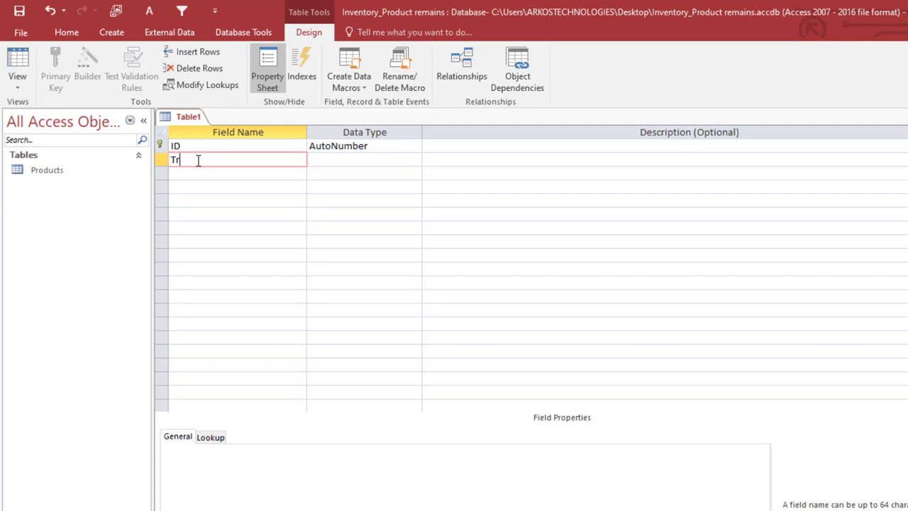
{"action": "type", "text": "Tyope fu"}
{"action": "key", "text": "BackSpace"}
{"action": "key", "text": "BackSpace"}
{"action": "type", "text": "title"}
{"action": "key", "text": "Tab"}
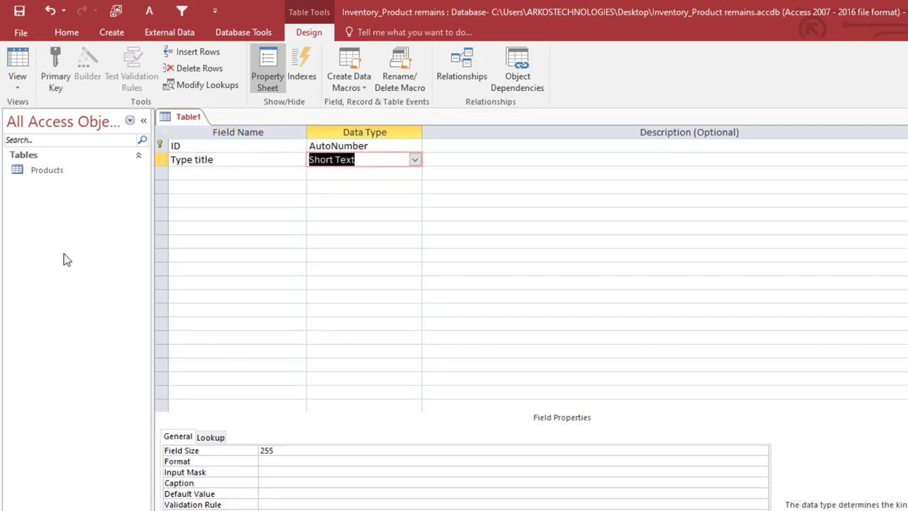
Step: Save the new table under the name Transaction type
{"action": "right_click", "coordinate": [183, 118]}
{"action": "left_click", "coordinate": [183, 118]}
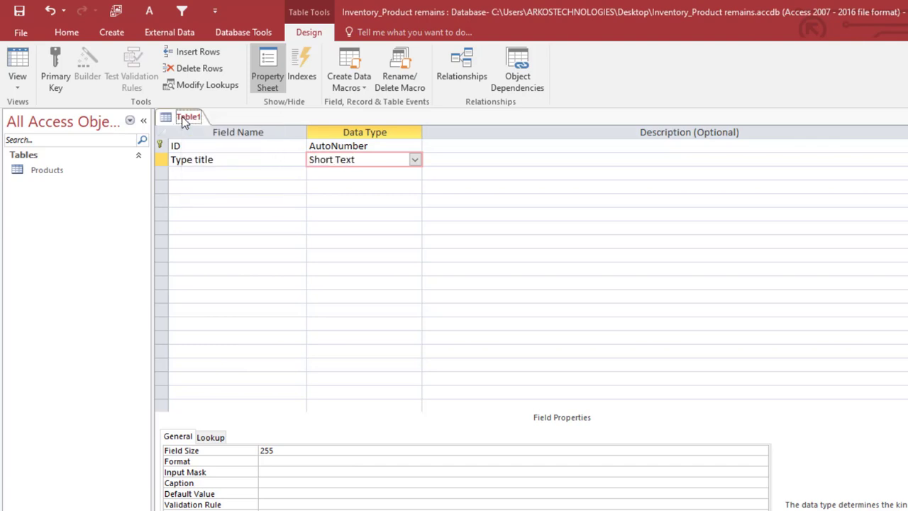
{"action": "right_click", "coordinate": [181, 116]}
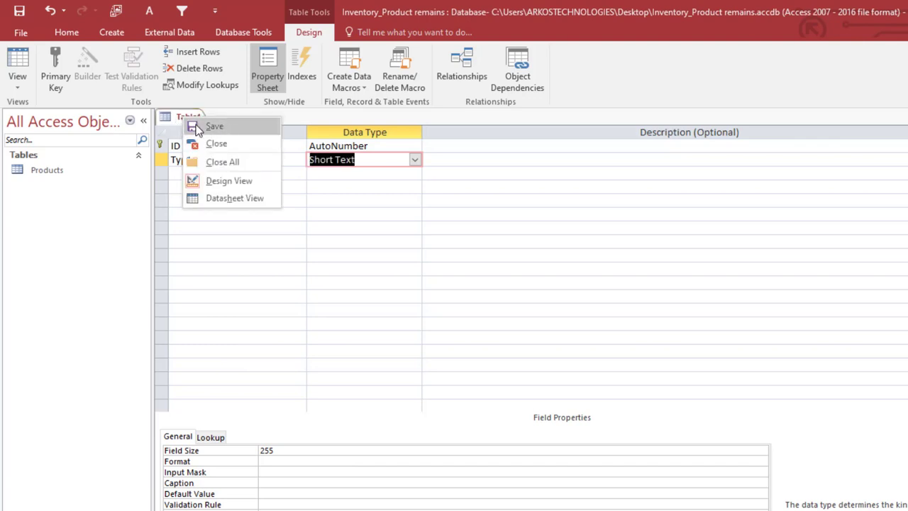
{"action": "left_click", "coordinate": [199, 127]}
{"action": "type", "text": "Transaction type"}
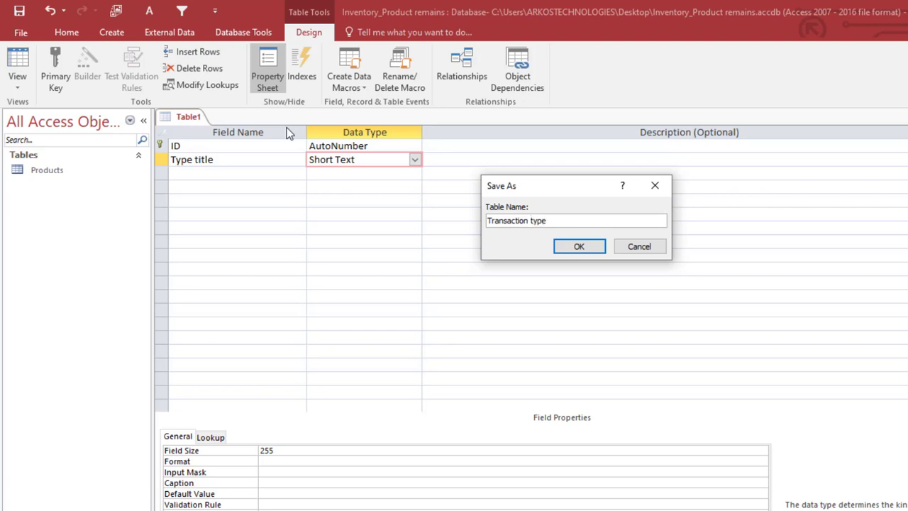
{"action": "left_click", "coordinate": [583, 247]}
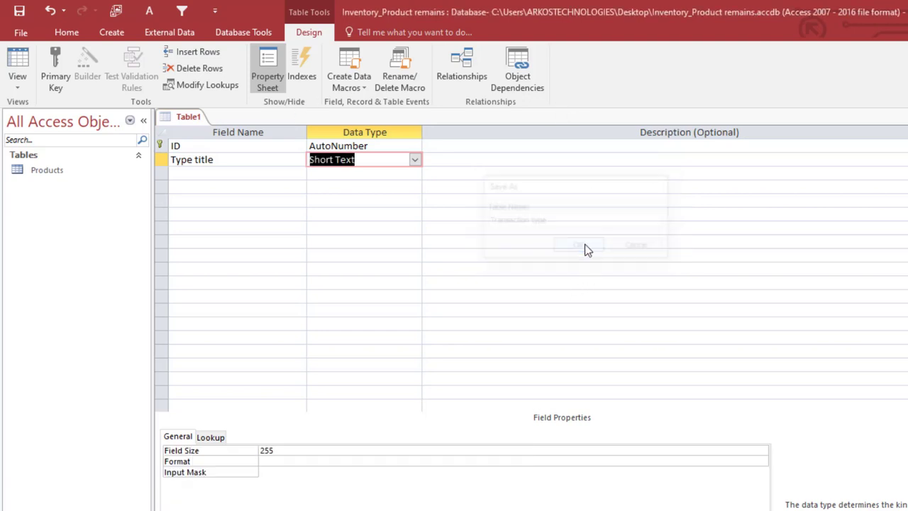
Step: Show the Transaction type table as a datasheet and enter STOCK IN as the first type title
{"action": "left_click", "coordinate": [17, 64]}
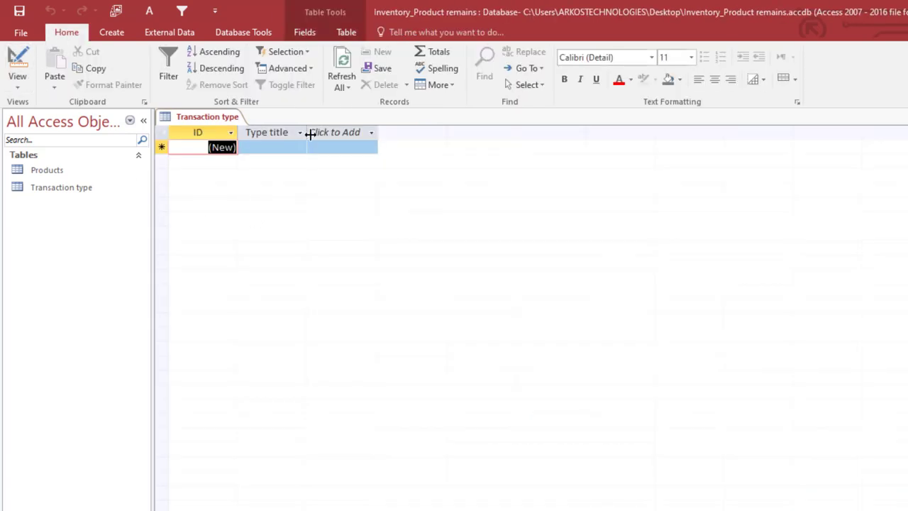
{"action": "left_click", "coordinate": [264, 148]}
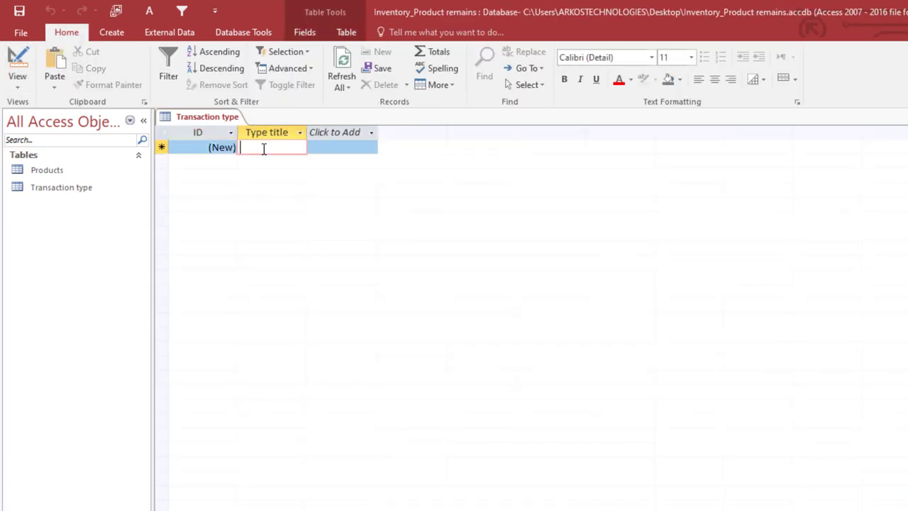
{"action": "type", "text": "STOCK IN"}
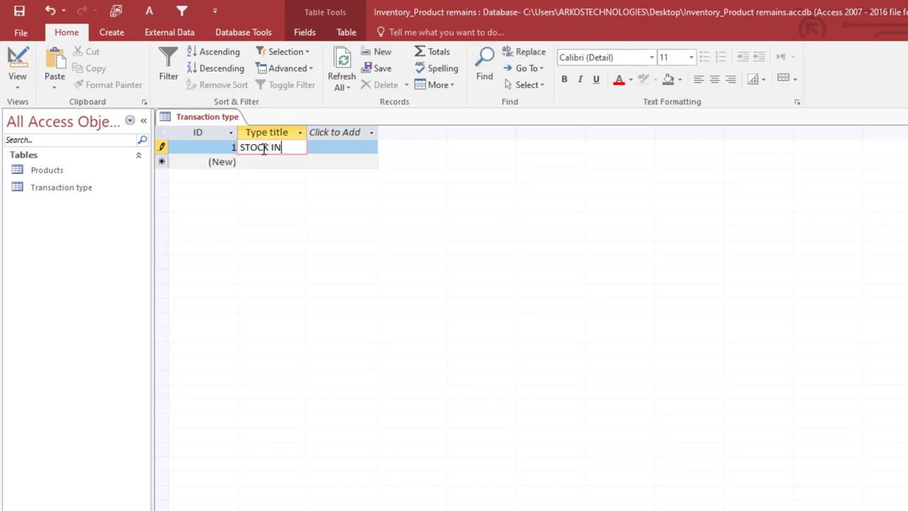
{"action": "key", "text": "Return"}
{"action": "key", "text": "Return"}
Step: Enter STOCK OUT as the second type title and close the Transaction type table
{"action": "type", "text": "STOCK PO"}
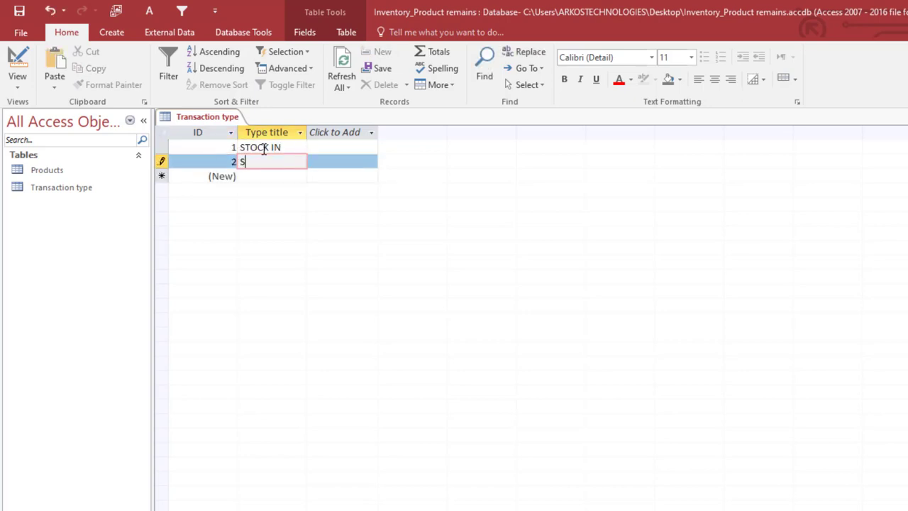
{"action": "key", "text": "BackSpace"}
{"action": "key", "text": "BackSpace"}
{"action": "type", "text": "OUT"}
{"action": "key", "text": "Return"}
{"action": "left_click", "coordinate": [272, 164]}
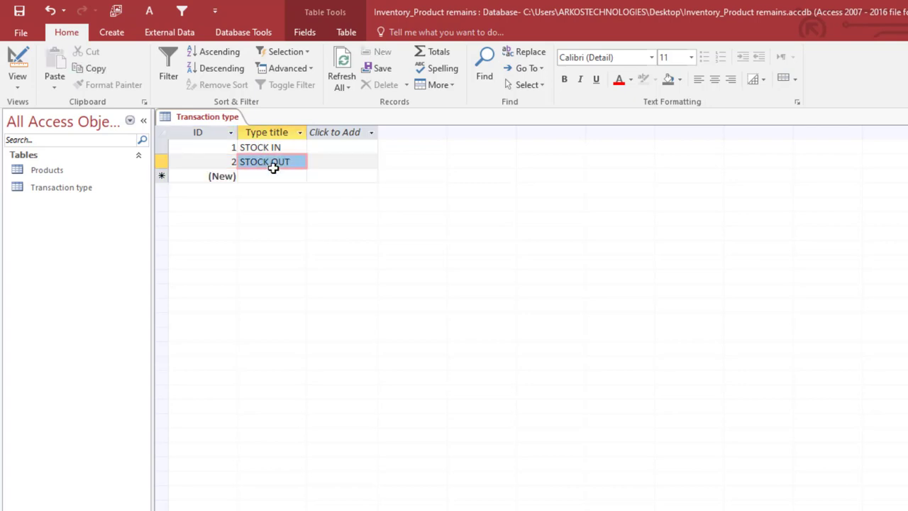
{"action": "left_click", "coordinate": [273, 161]}
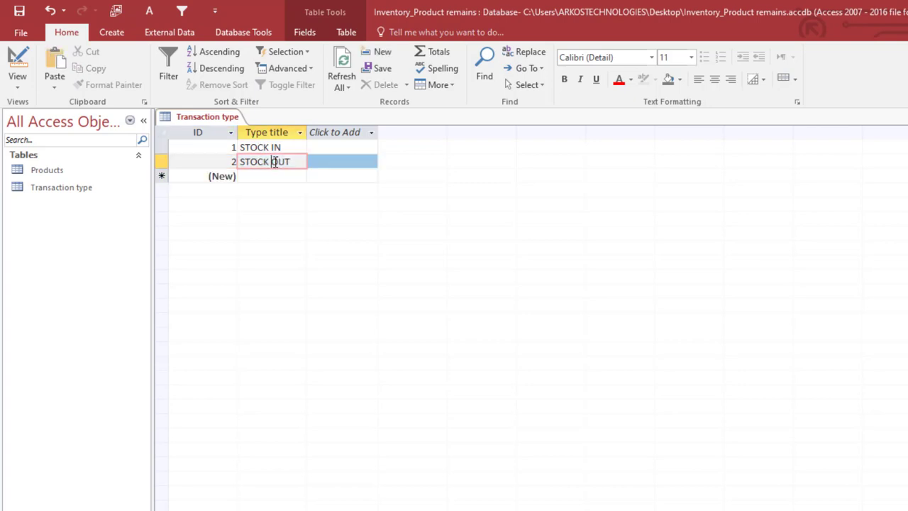
{"action": "right_click", "coordinate": [196, 122]}
{"action": "left_click", "coordinate": [239, 158]}
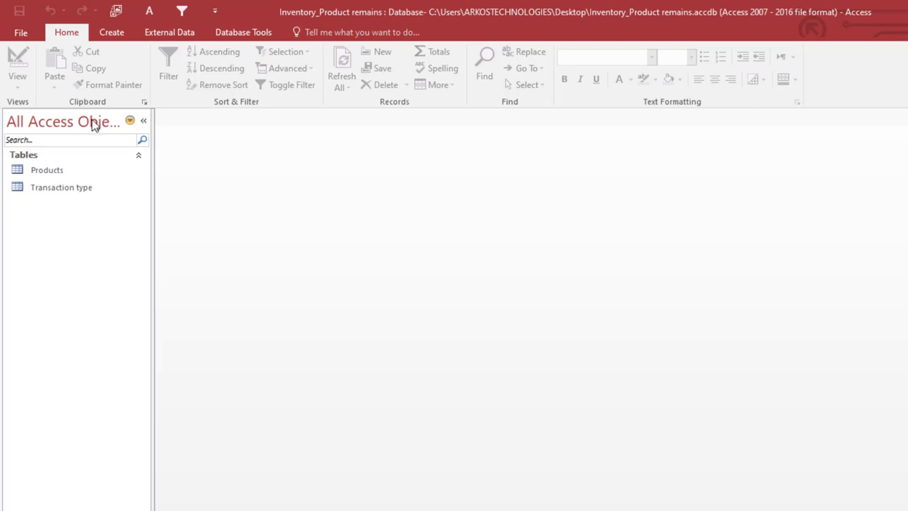
Step: Create another table in Design View with a first field named Transaction ID of the AutoNumber data type
{"action": "left_click", "coordinate": [127, 39]}
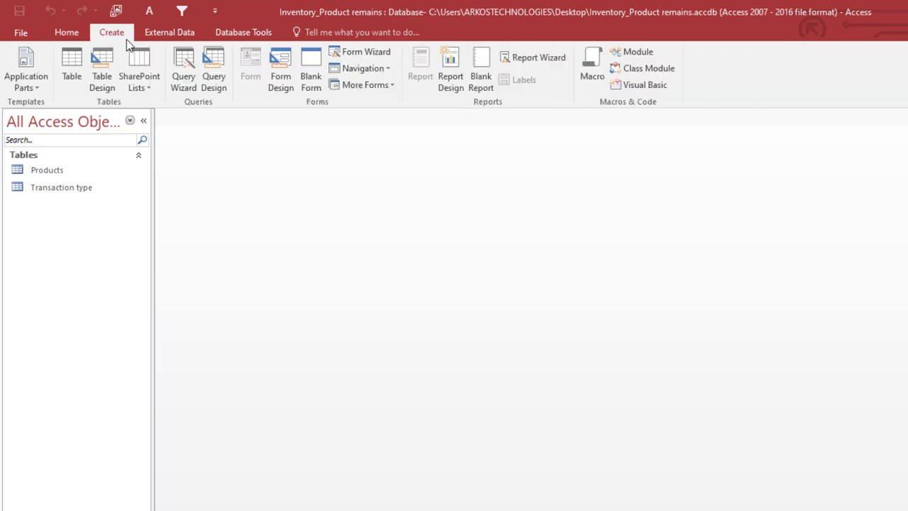
{"action": "left_click", "coordinate": [102, 71]}
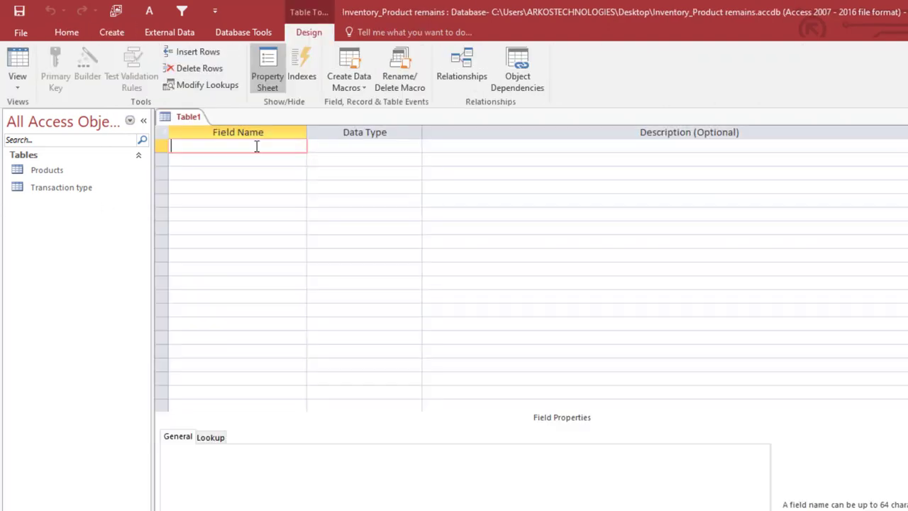
{"action": "type", "text": "Transaction ID"}
{"action": "key", "text": "Tab"}
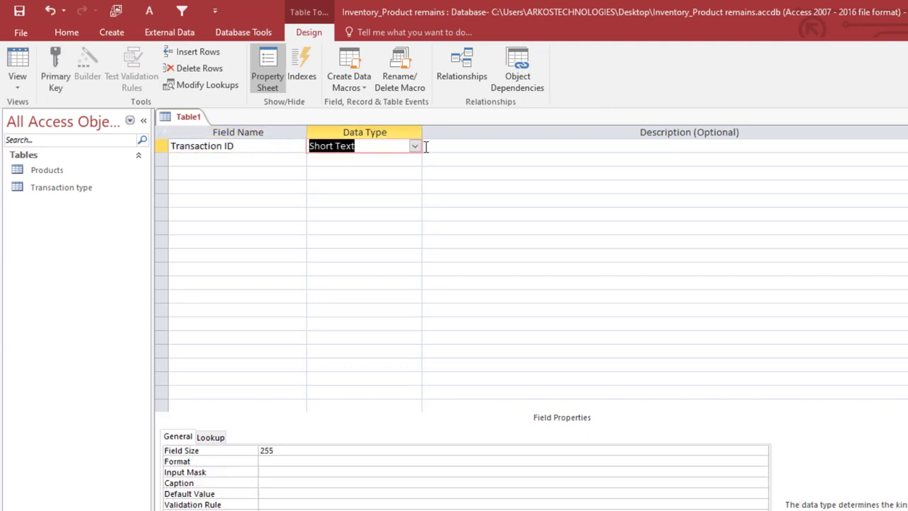
{"action": "left_click", "coordinate": [418, 147]}
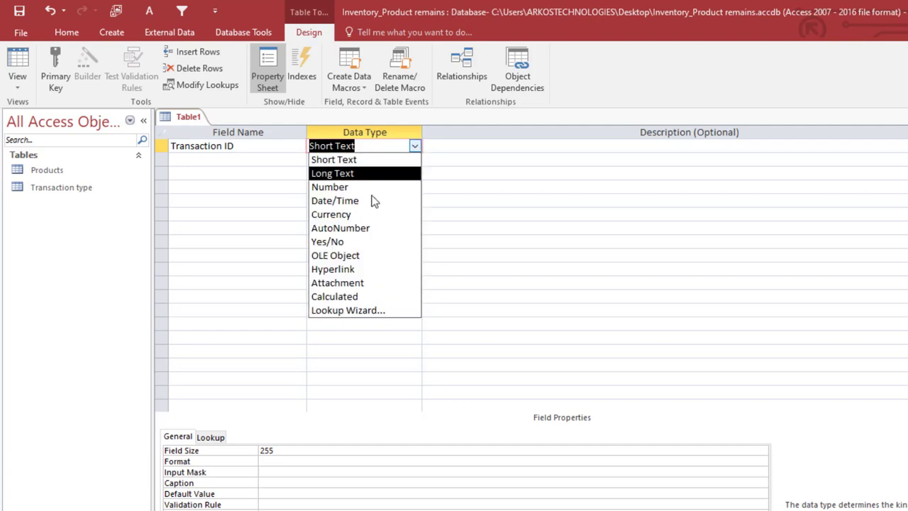
{"action": "left_click", "coordinate": [354, 229]}
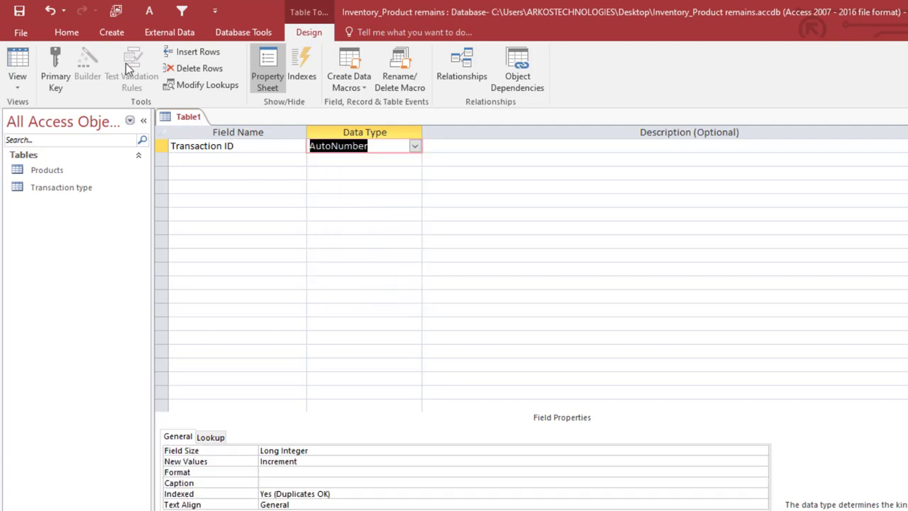
Step: Make Transaction ID the primary key and add a second field named Transaction date with the Date/Time data type
{"action": "left_click", "coordinate": [47, 65]}
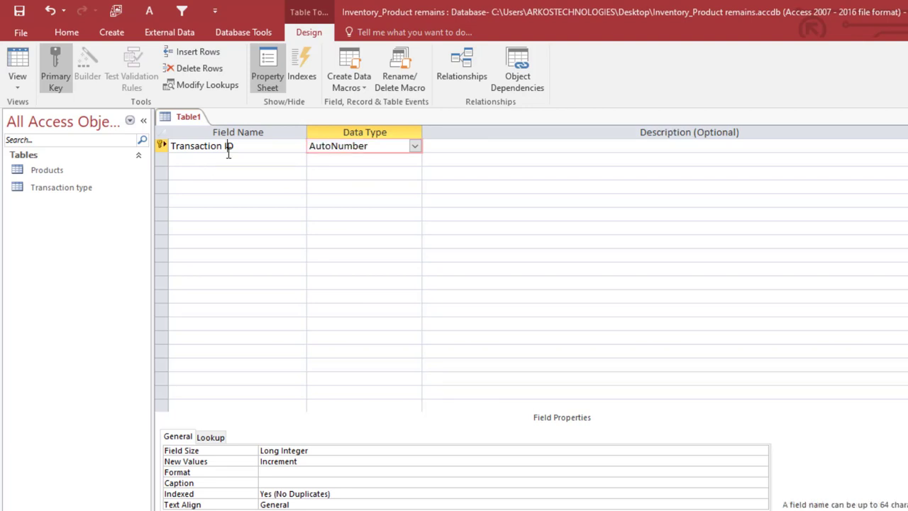
{"action": "left_click", "coordinate": [231, 160]}
{"action": "type", "text": "Tra"}
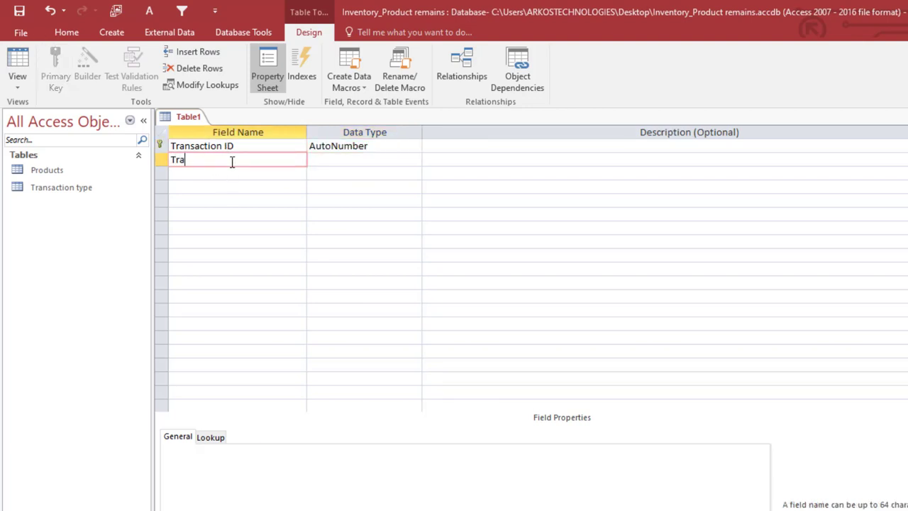
{"action": "type", "text": "nsaction date"}
{"action": "key", "text": "Tab"}
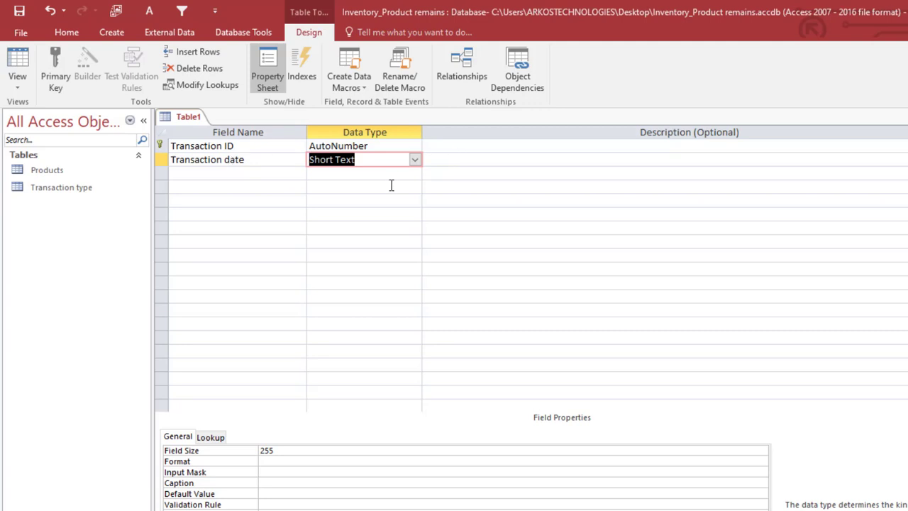
{"action": "left_click", "coordinate": [415, 160]}
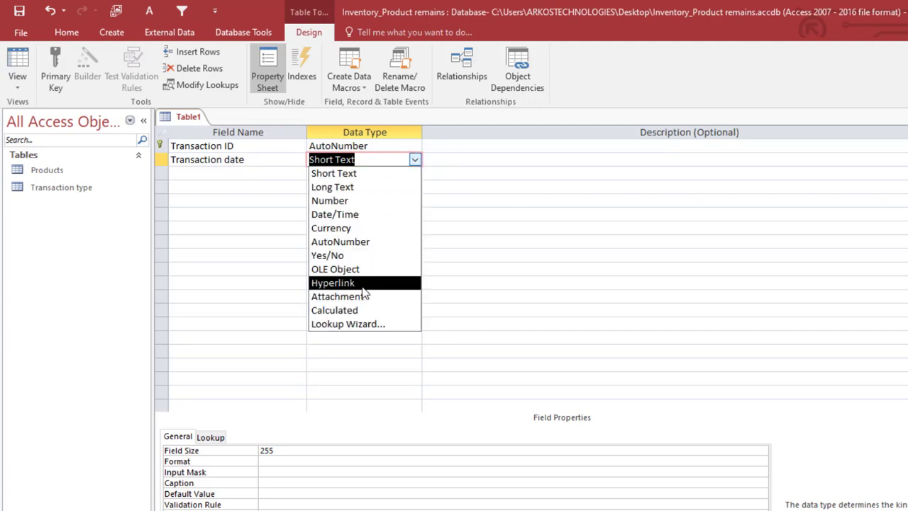
{"action": "left_click", "coordinate": [360, 213]}
{"action": "left_click", "coordinate": [233, 162]}
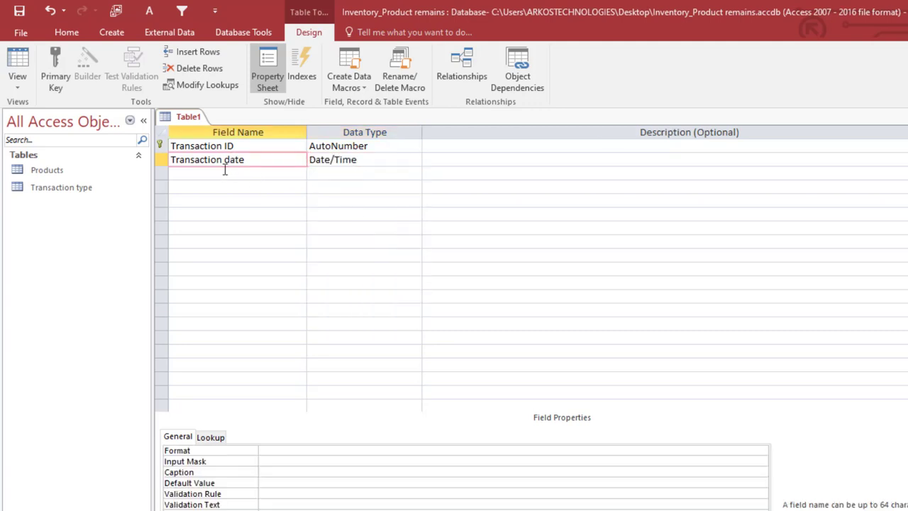
Step: Add a third field named Transaction type with the Number data type
{"action": "left_click", "coordinate": [225, 171]}
{"action": "type", "text": "Transac"}
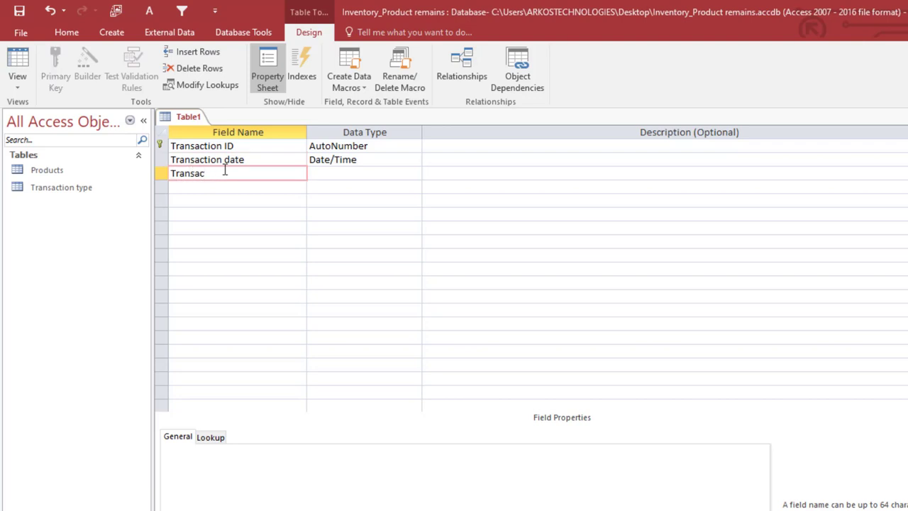
{"action": "type", "text": "tion type"}
{"action": "key", "text": "Tab"}
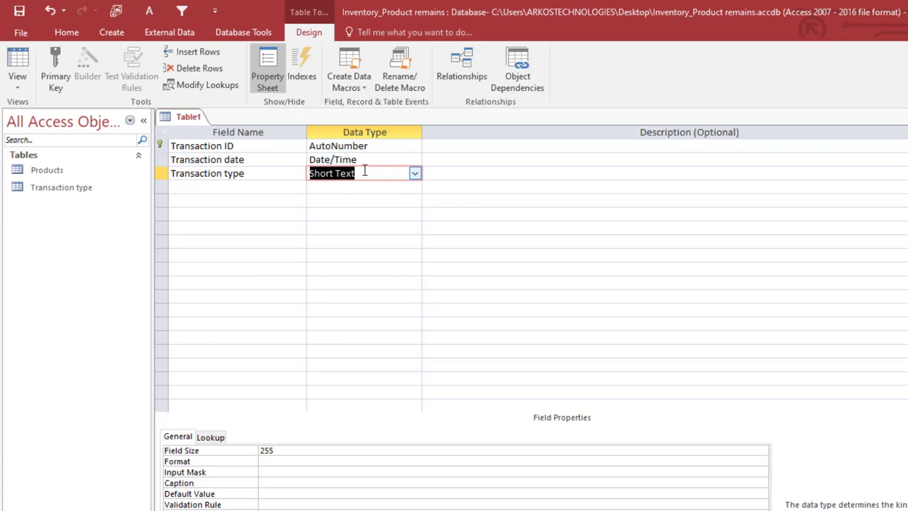
{"action": "left_click", "coordinate": [414, 174]}
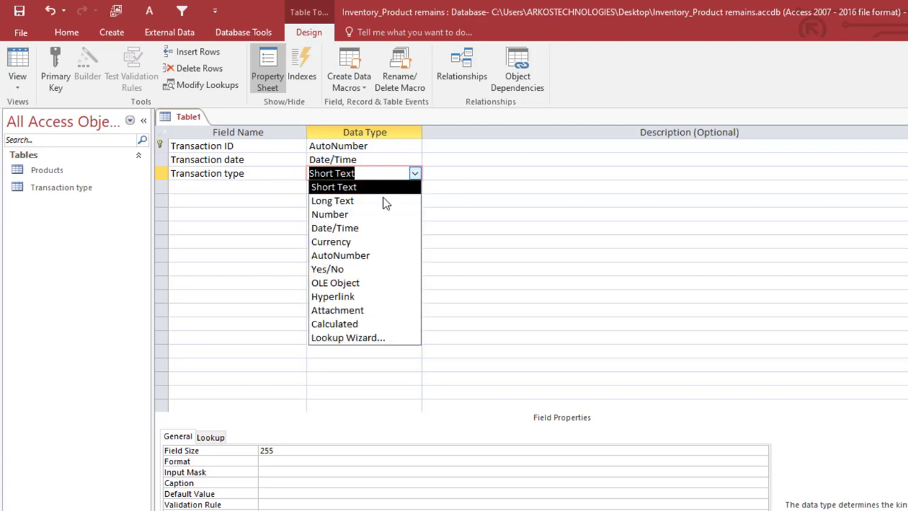
{"action": "left_click", "coordinate": [369, 213]}
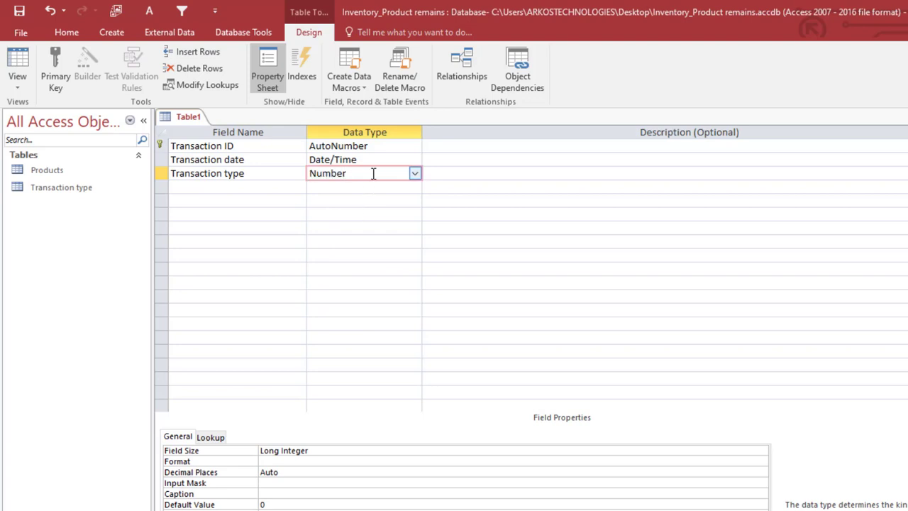
Step: Set the Transaction type field's lookup display control to Combo Box
{"action": "left_click", "coordinate": [214, 438]}
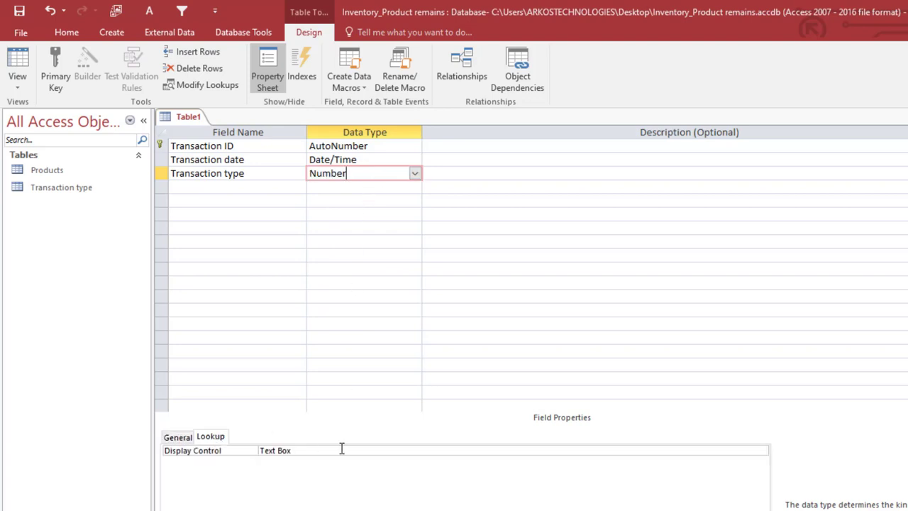
{"action": "left_click", "coordinate": [342, 448]}
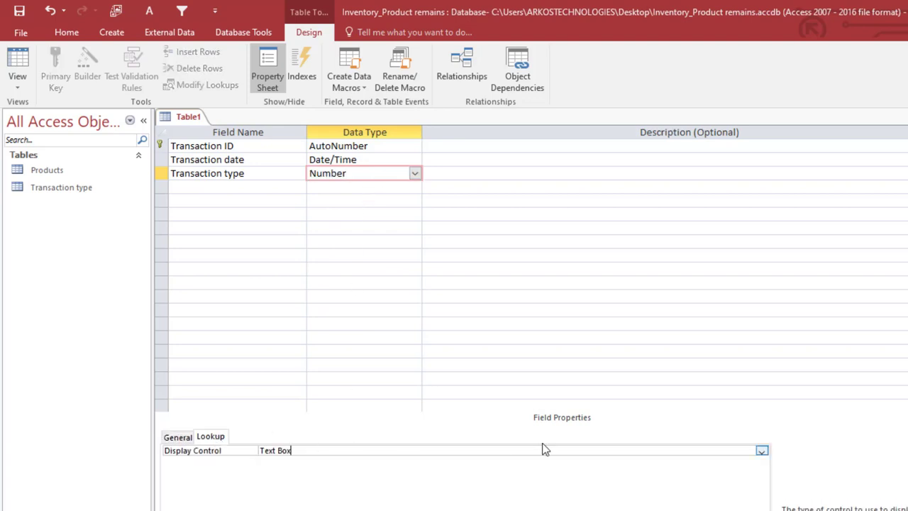
{"action": "left_click", "coordinate": [761, 452]}
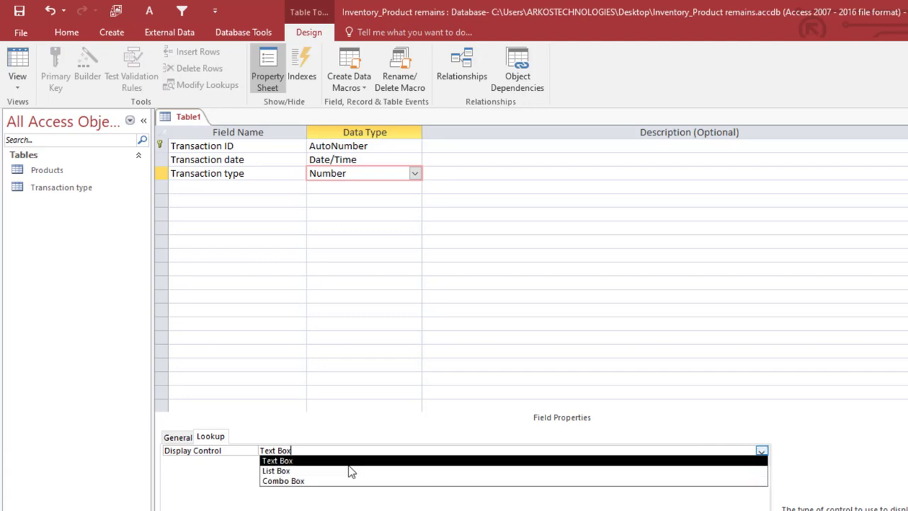
{"action": "left_click", "coordinate": [319, 480]}
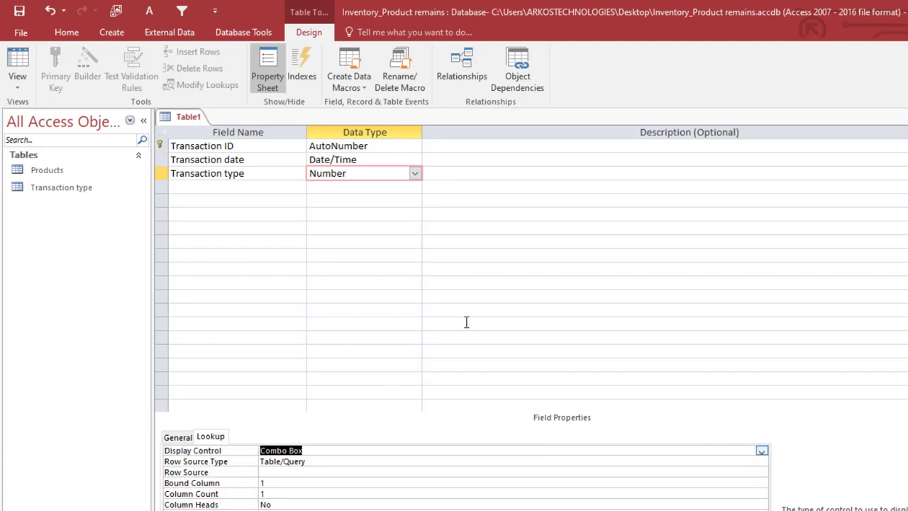
Step: Build the Transaction type field's lookup row source as a query on the Transaction type table with its ID and Type title fields
{"action": "scroll", "coordinate": [445, 342], "scroll_direction": "down", "scroll_amount": 3}
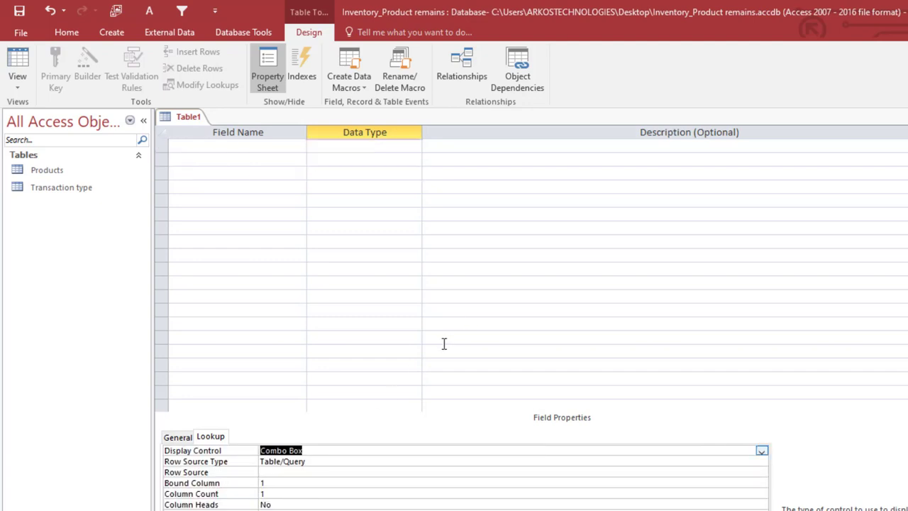
{"action": "left_click", "coordinate": [333, 462]}
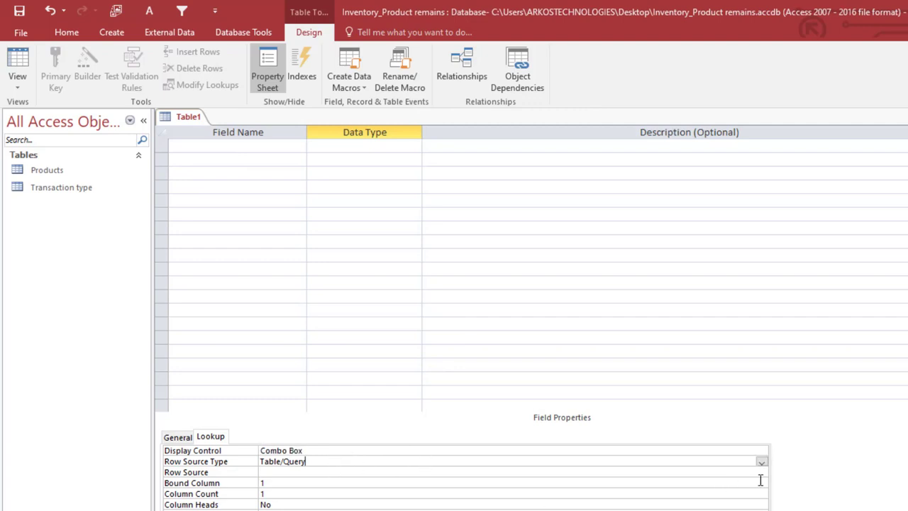
{"action": "left_click", "coordinate": [761, 462]}
{"action": "left_click", "coordinate": [760, 463]}
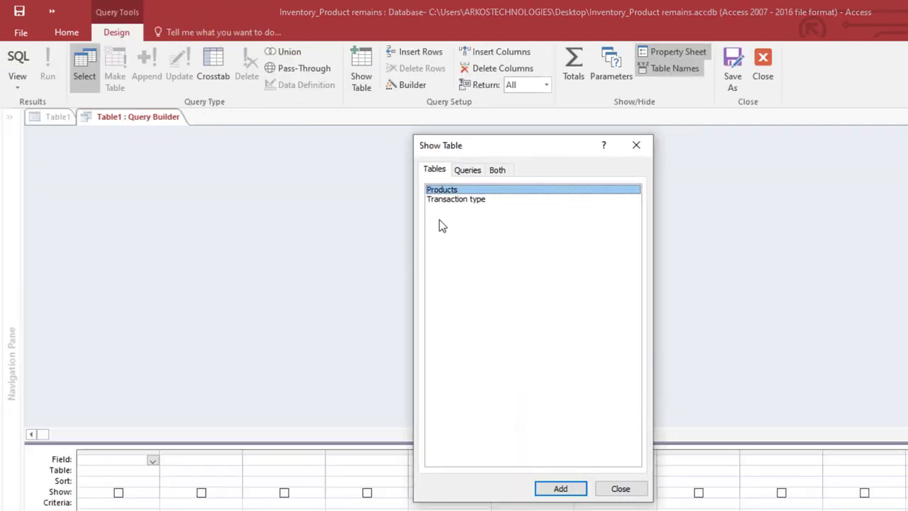
{"action": "double_click", "coordinate": [459, 201]}
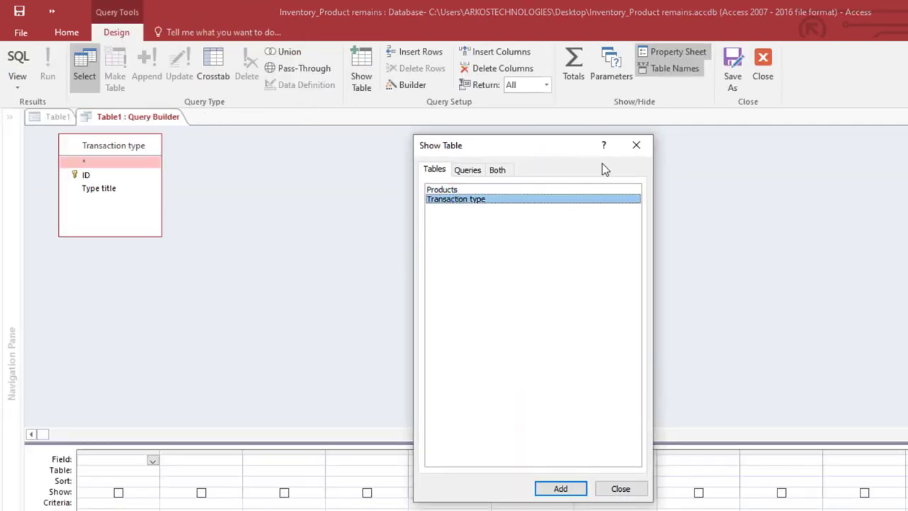
{"action": "left_click", "coordinate": [632, 150]}
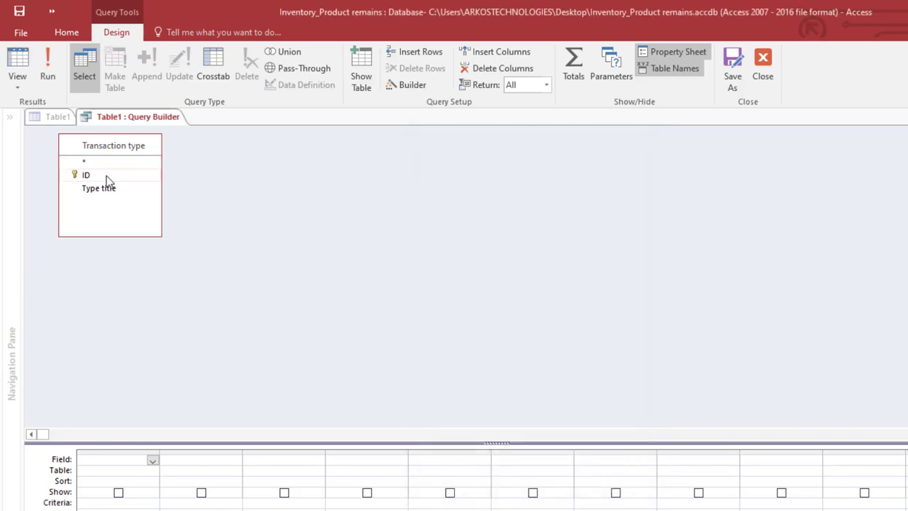
{"action": "double_click", "coordinate": [106, 178]}
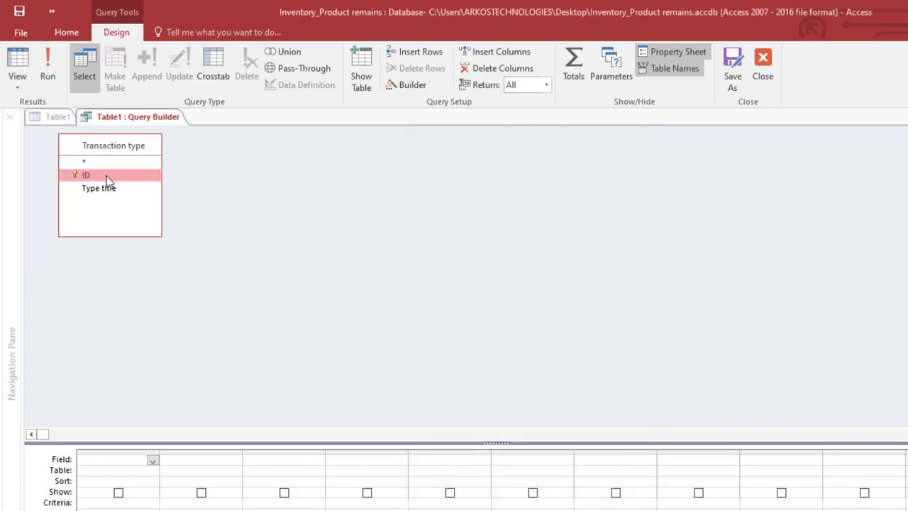
{"action": "double_click", "coordinate": [107, 189]}
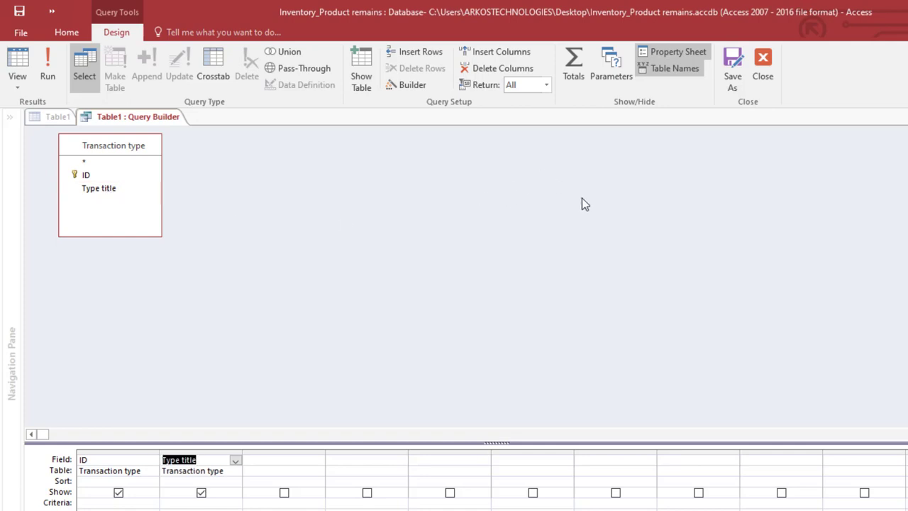
{"action": "left_click", "coordinate": [761, 66]}
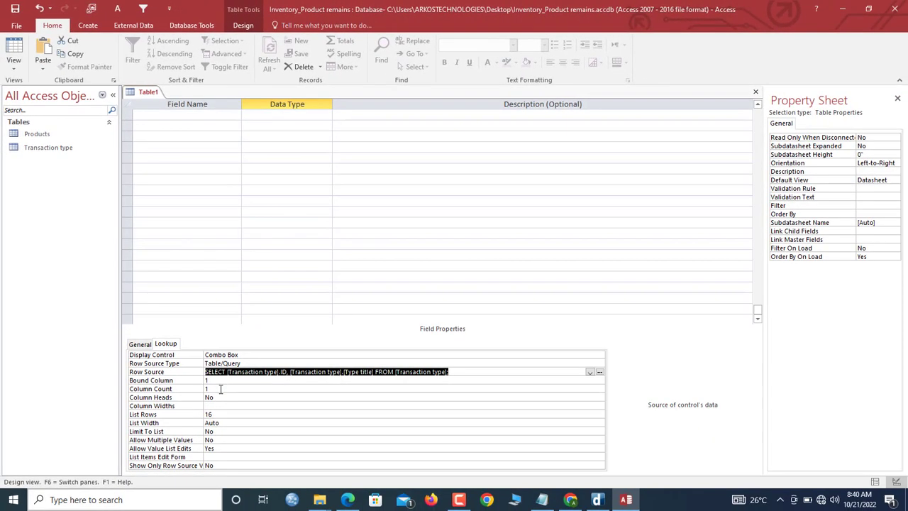
Step: Set the Transaction type lookup's column count to 2 and its column widths to 0";1"
{"action": "left_click", "coordinate": [227, 389]}
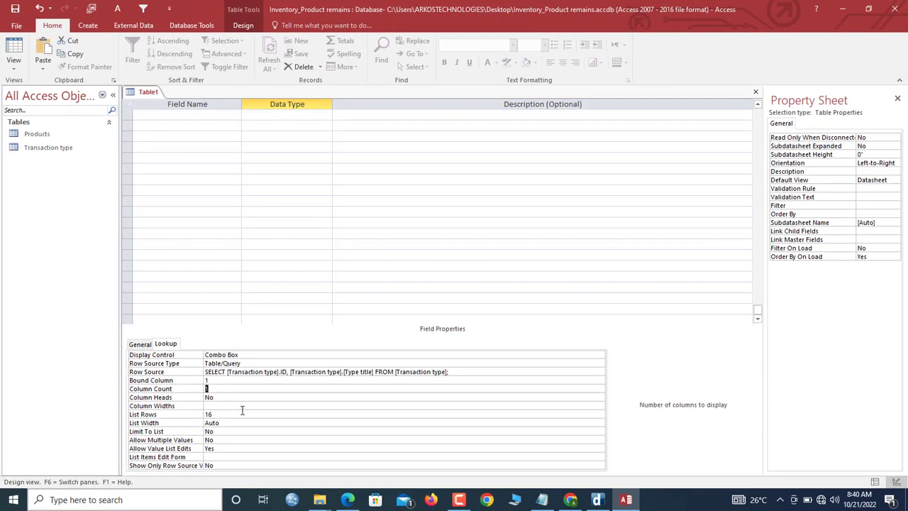
{"action": "type", "text": "2"}
{"action": "key", "text": "Return"}
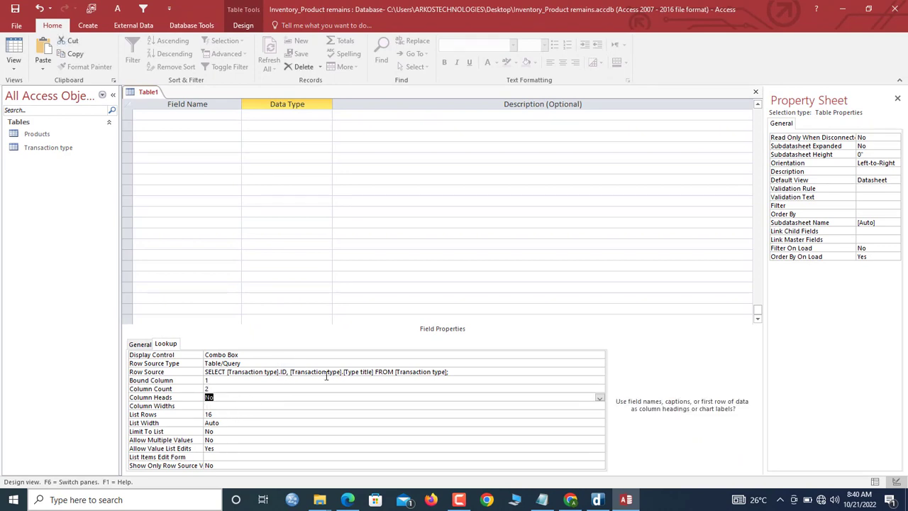
{"action": "left_click", "coordinate": [221, 403]}
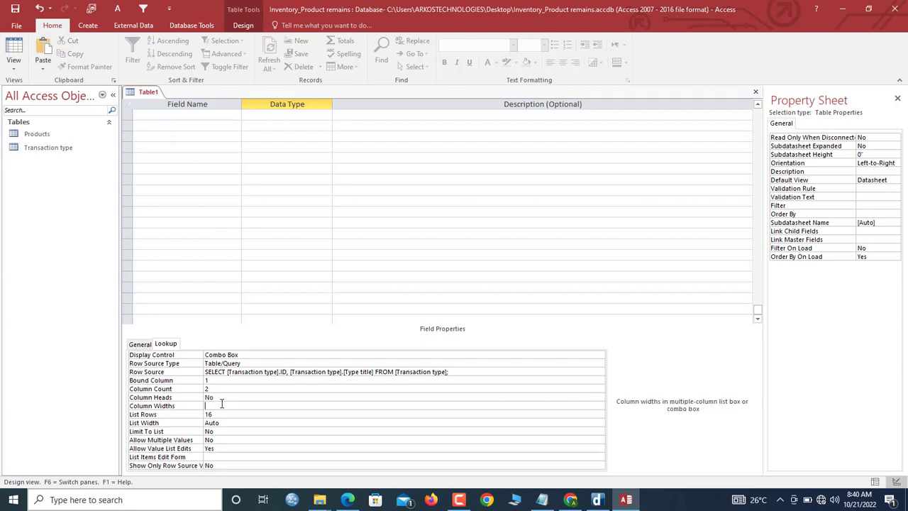
{"action": "type", "text": "0\""}
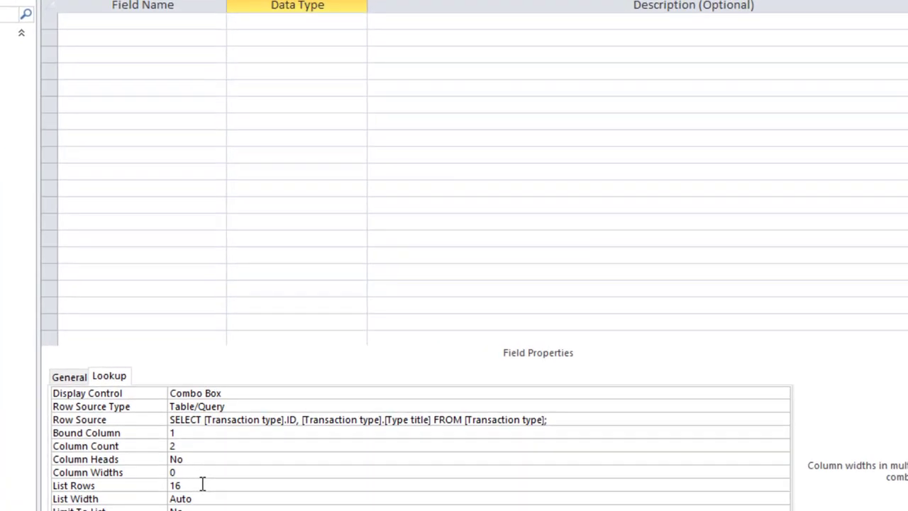
{"action": "type", "text": ";1"}
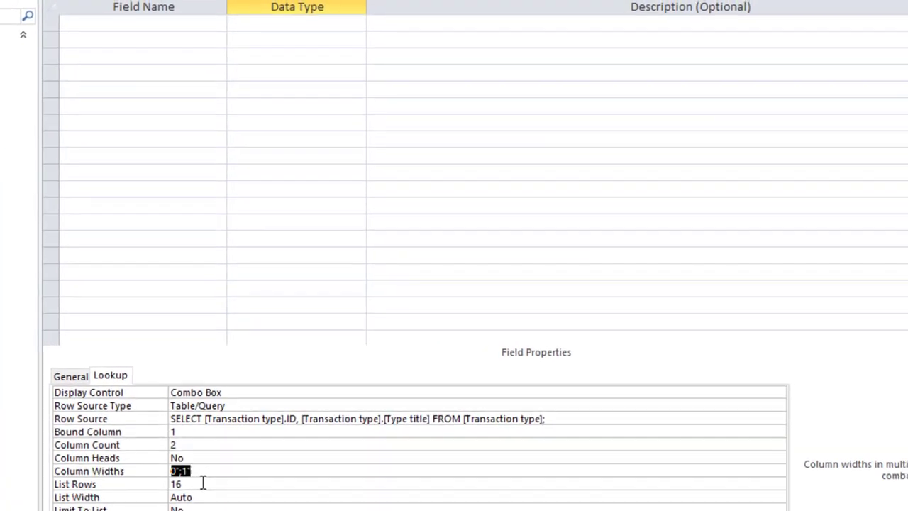
{"action": "key", "text": "Return"}
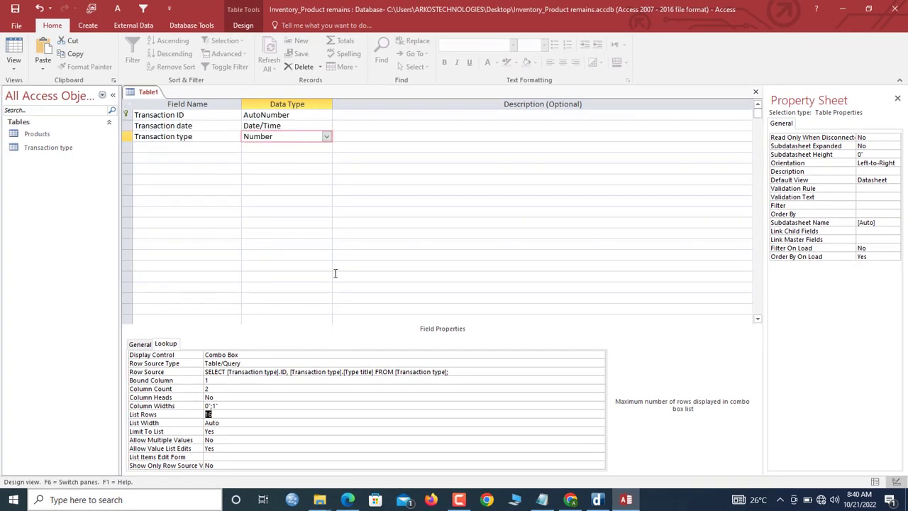
Step: Add a fourth field named Product with the Number data type
{"action": "left_click", "coordinate": [163, 147]}
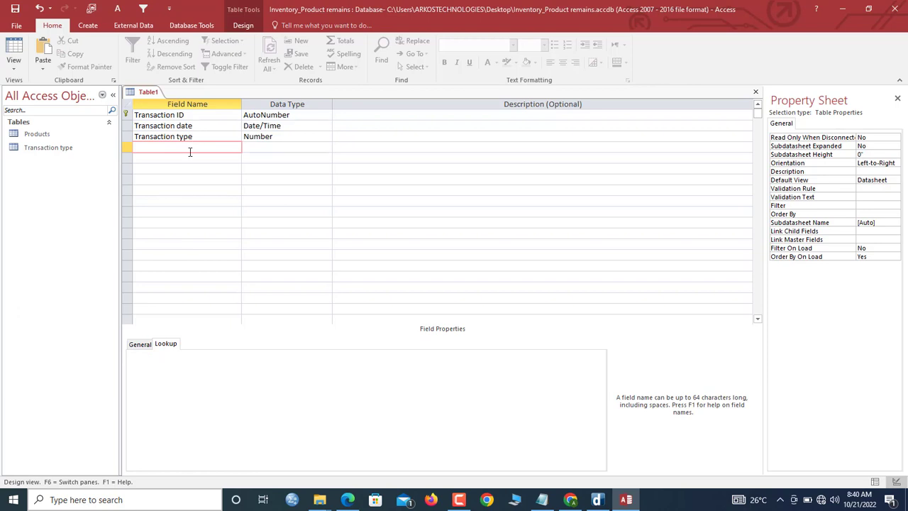
{"action": "type", "text": "Produic"}
{"action": "key", "text": "BackSpace"}
{"action": "key", "text": "Tab"}
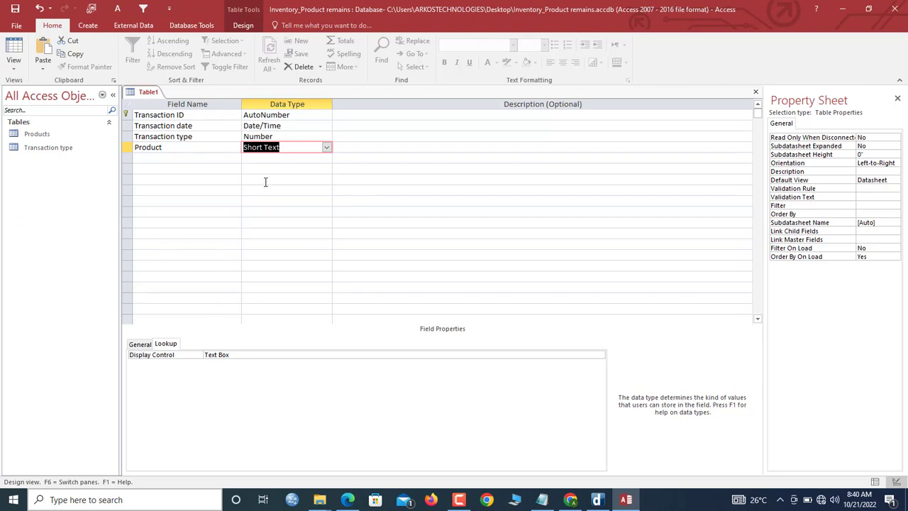
{"action": "left_click", "coordinate": [326, 147]}
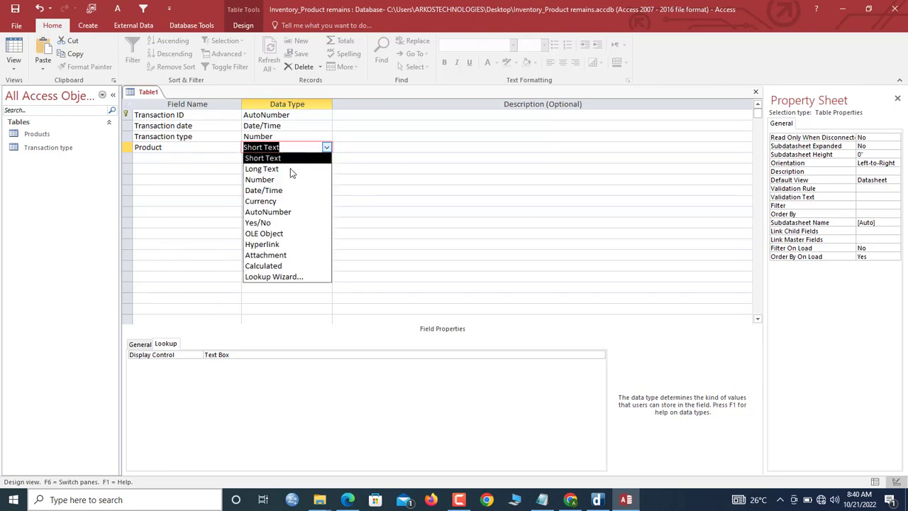
{"action": "left_click", "coordinate": [282, 179]}
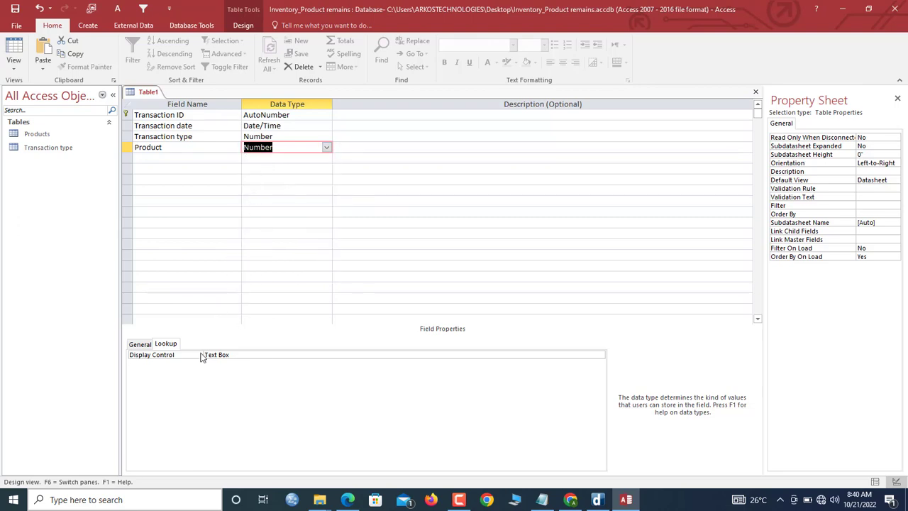
Step: Set the Product field's lookup display control to Combo Box
{"action": "left_click", "coordinate": [243, 355]}
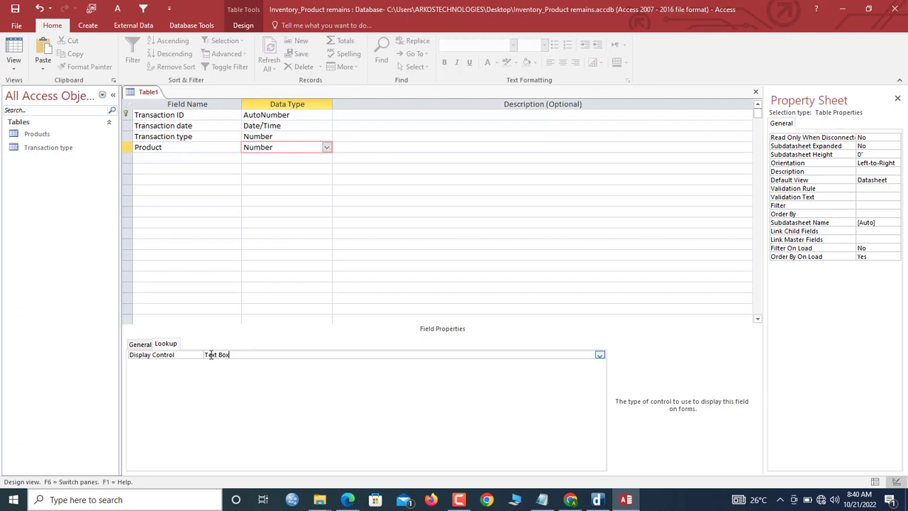
{"action": "left_click", "coordinate": [161, 355]}
{"action": "type", "text": "combo"}
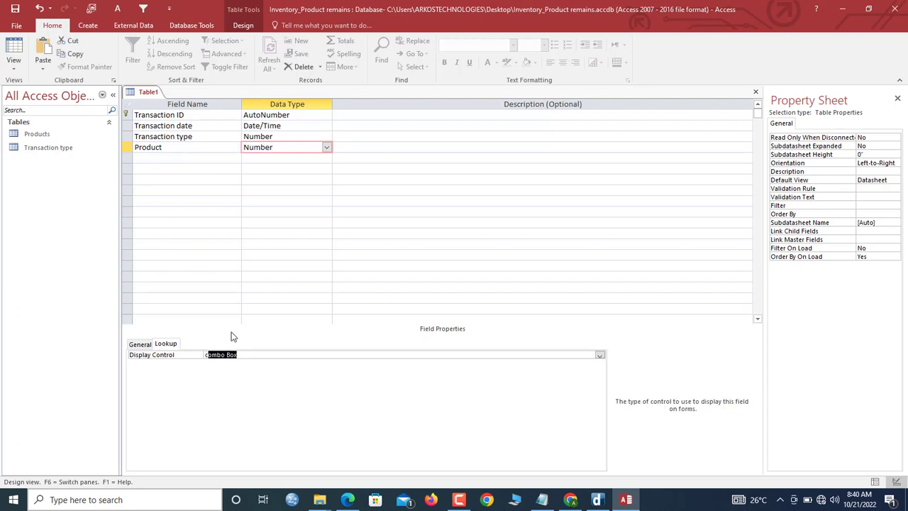
{"action": "left_click", "coordinate": [599, 355]}
{"action": "left_click", "coordinate": [303, 380]}
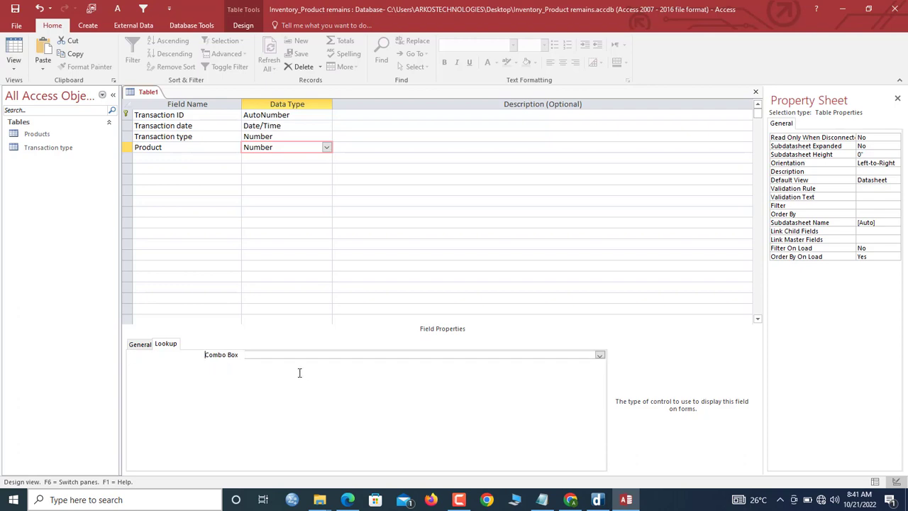
Step: Build the Product field's lookup row source as a query on the Products table with its Product ID and Product description fields
{"action": "left_click", "coordinate": [232, 373]}
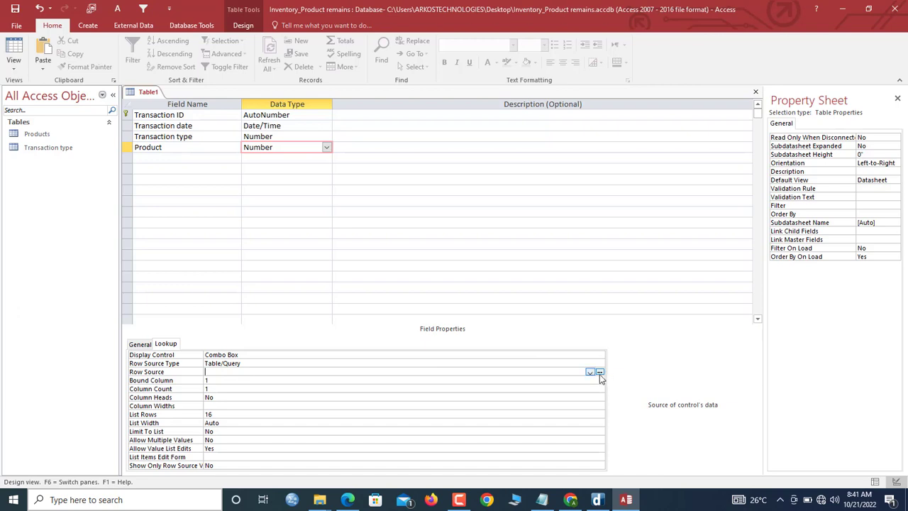
{"action": "left_click", "coordinate": [600, 371]}
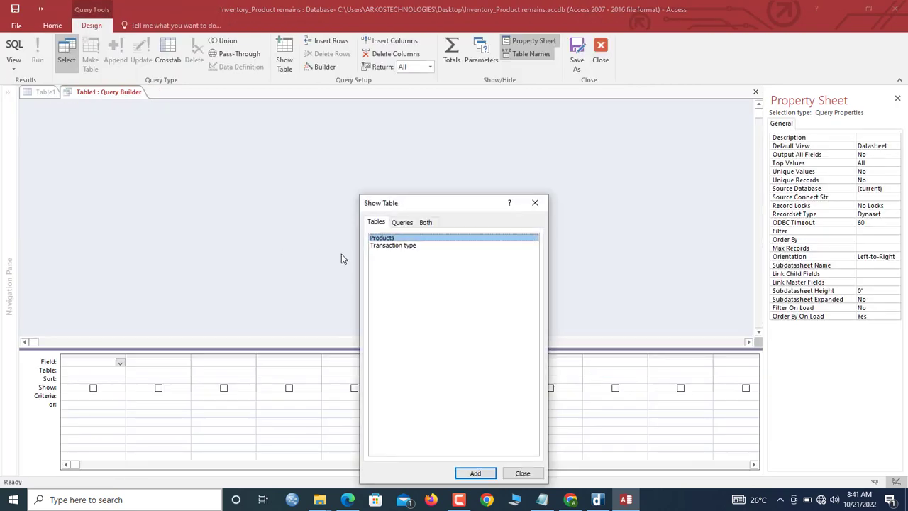
{"action": "double_click", "coordinate": [382, 239]}
{"action": "left_click", "coordinate": [534, 205]}
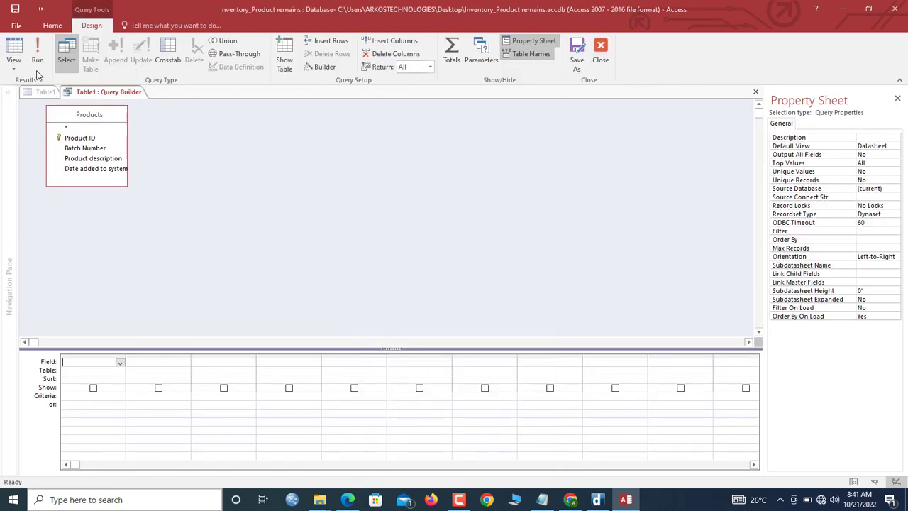
{"action": "double_click", "coordinate": [73, 139]}
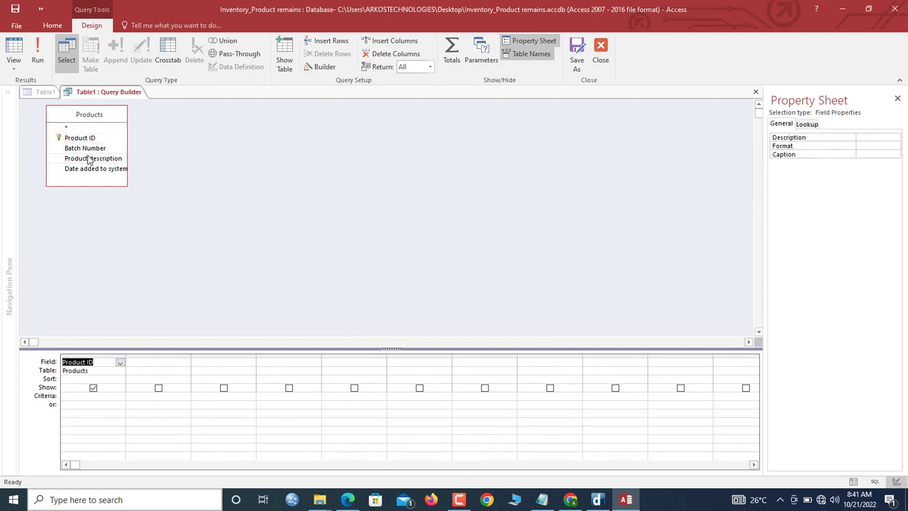
{"action": "double_click", "coordinate": [95, 161]}
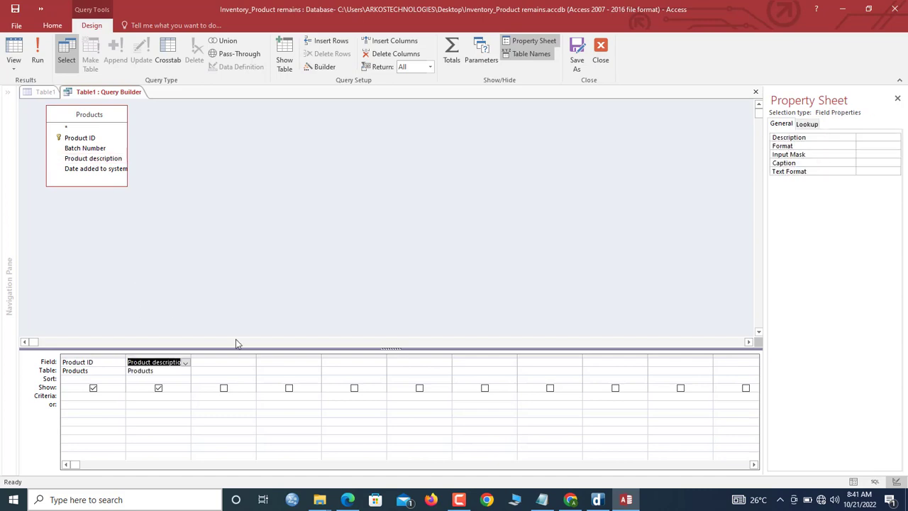
{"action": "left_click", "coordinate": [600, 54]}
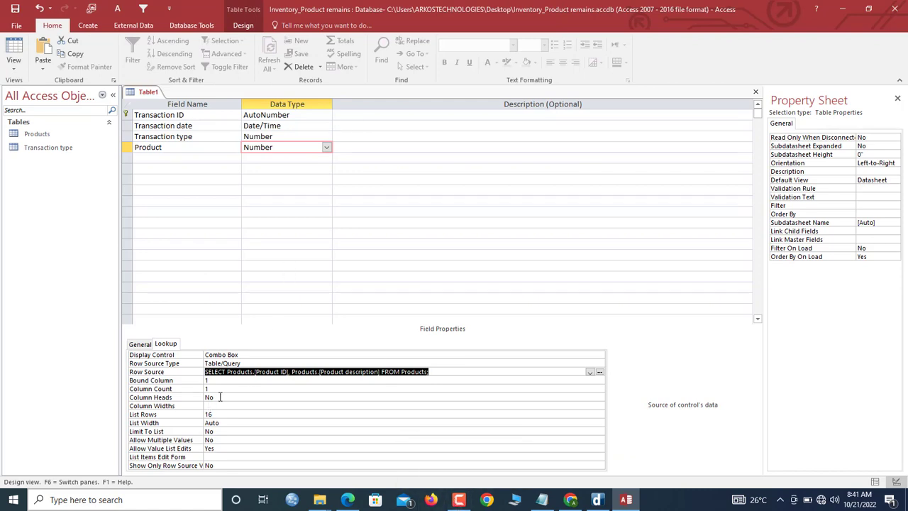
Step: Set the Product lookup's column count to 2 and its column widths to 0";1"
{"action": "double_click", "coordinate": [229, 387]}
{"action": "key", "text": "BackSpace"}
{"action": "key", "text": "Tab"}
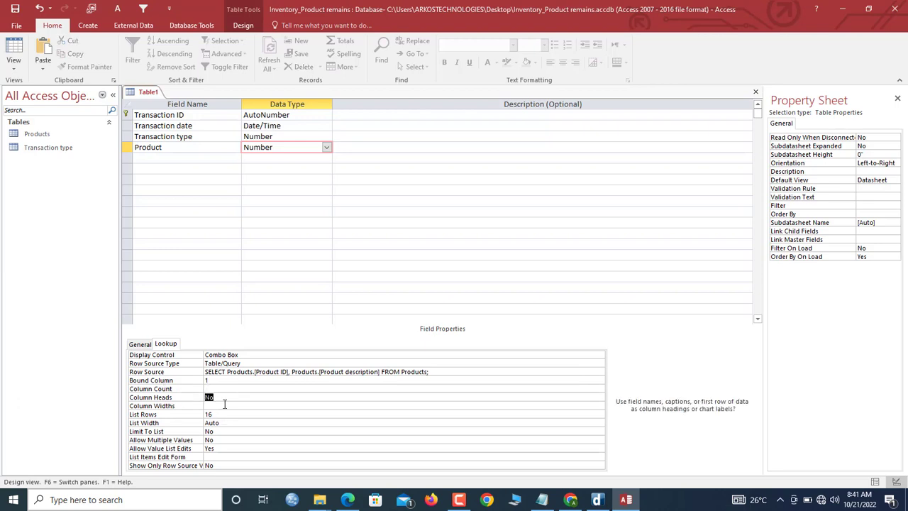
{"action": "left_click", "coordinate": [224, 404]}
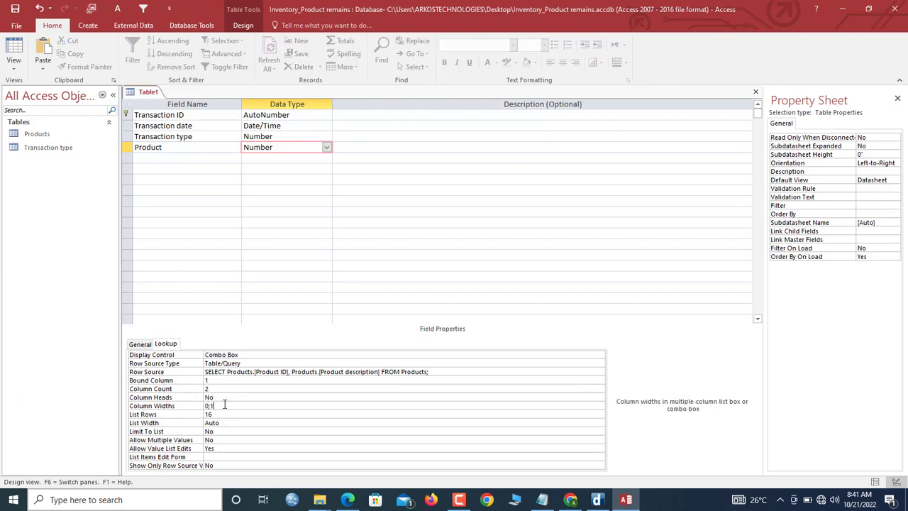
{"action": "key", "text": "Tab"}
{"action": "key", "text": "Tab"}
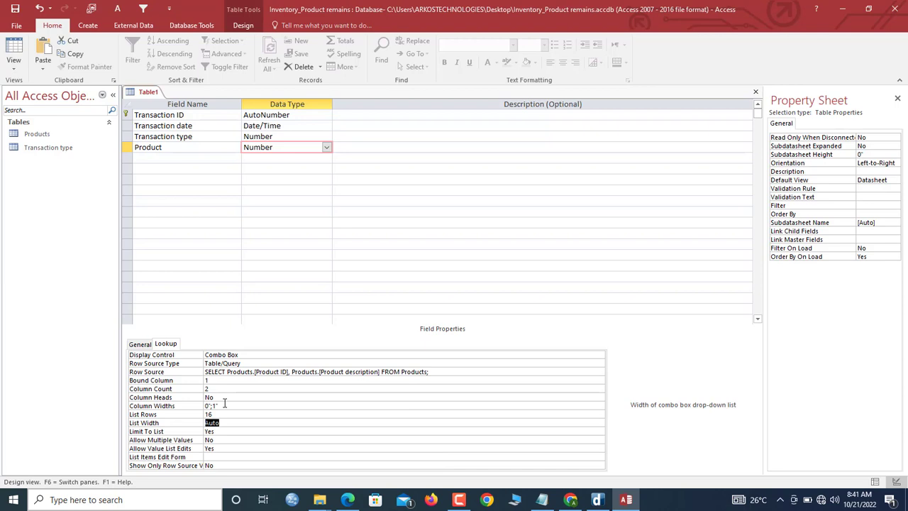
Step: Add a fifth field named Qnty with the Number data type and show its general field properties
{"action": "left_click", "coordinate": [183, 158]}
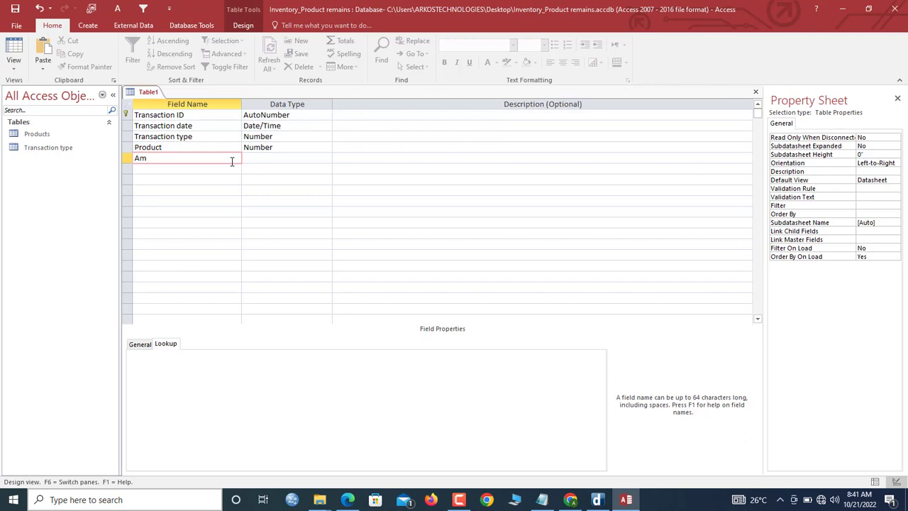
{"action": "type", "text": "Qnty"}
{"action": "key", "text": "Tab"}
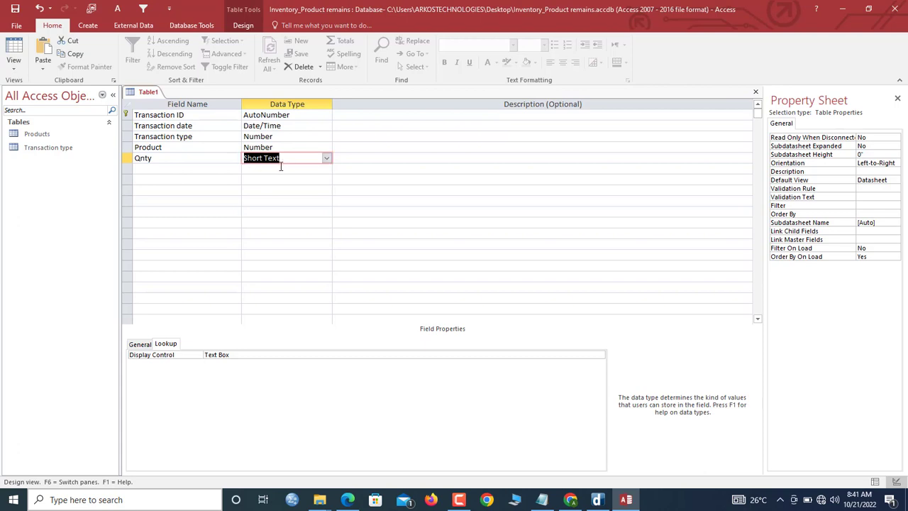
{"action": "type", "text": "n"}
{"action": "key", "text": "Tab"}
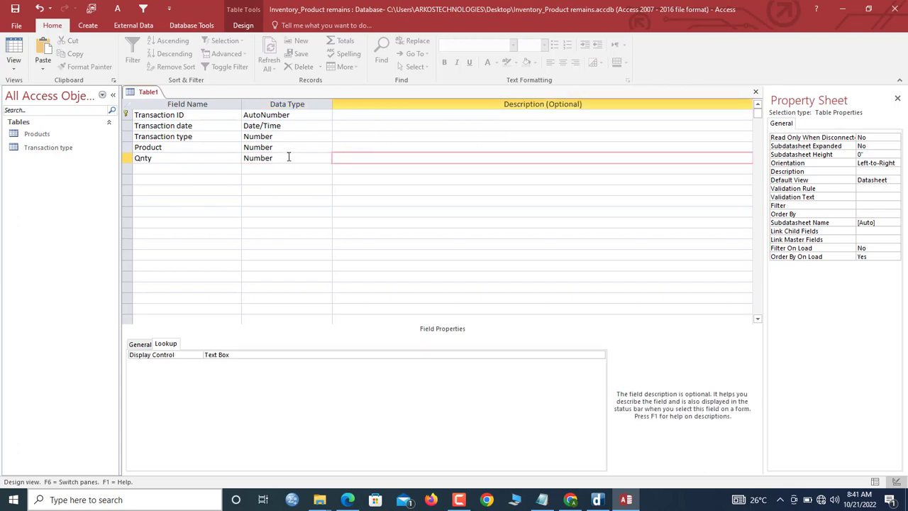
{"action": "left_click", "coordinate": [289, 158]}
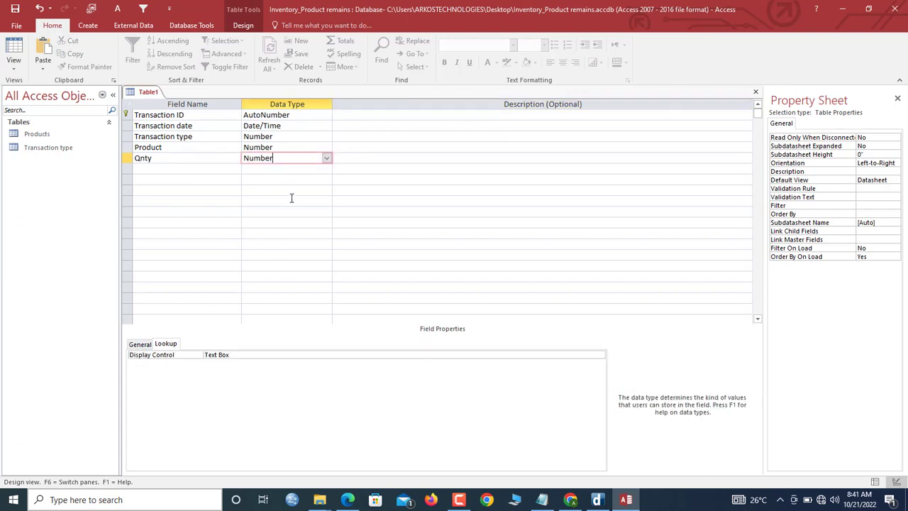
{"action": "left_click", "coordinate": [141, 344]}
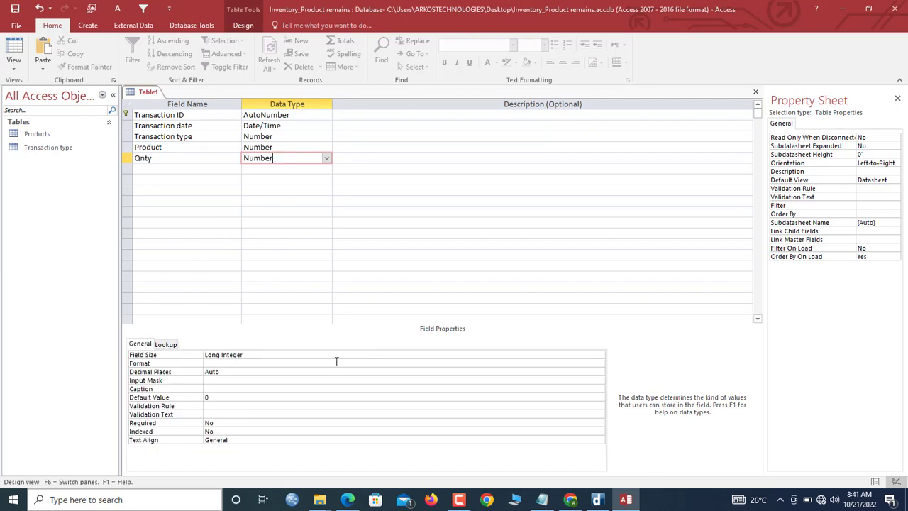
{"action": "left_click", "coordinate": [262, 361]}
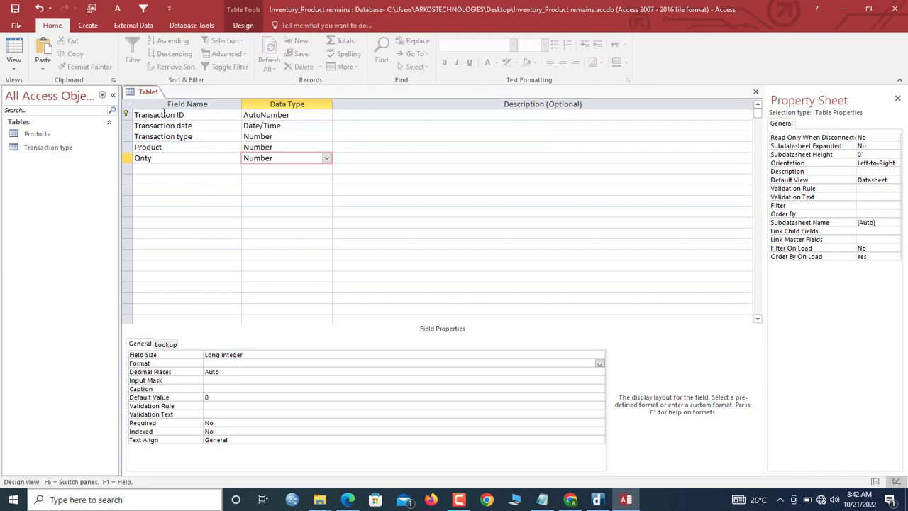
Step: Save the new table as Transactions
{"action": "right_click", "coordinate": [148, 93]}
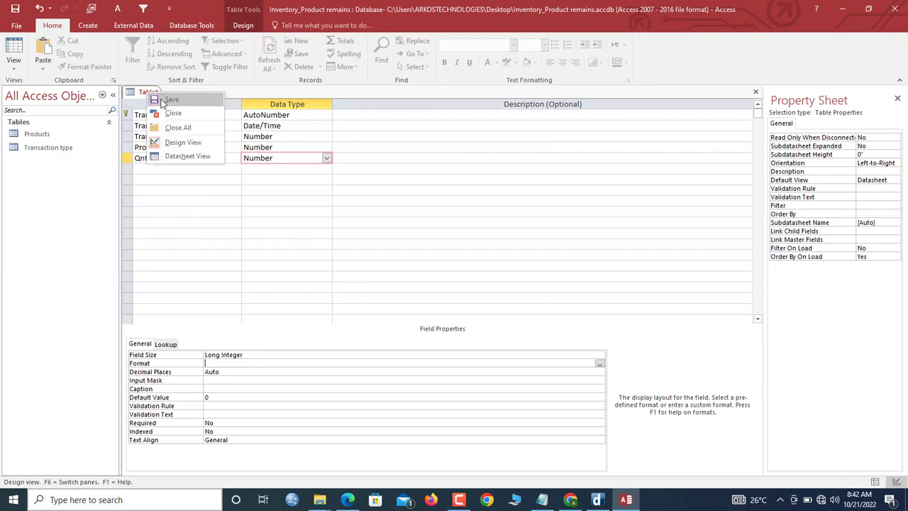
{"action": "left_click", "coordinate": [163, 101]}
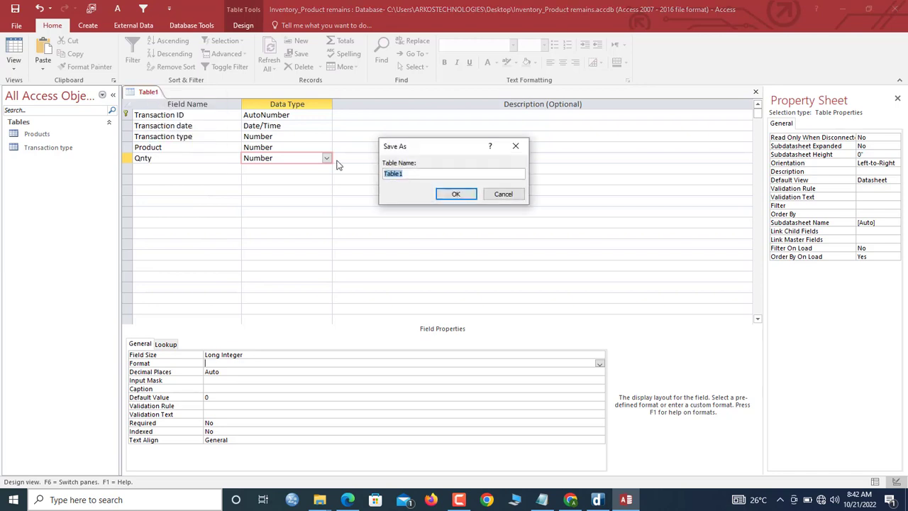
{"action": "type", "text": "Transactions"}
{"action": "key", "text": "Return"}
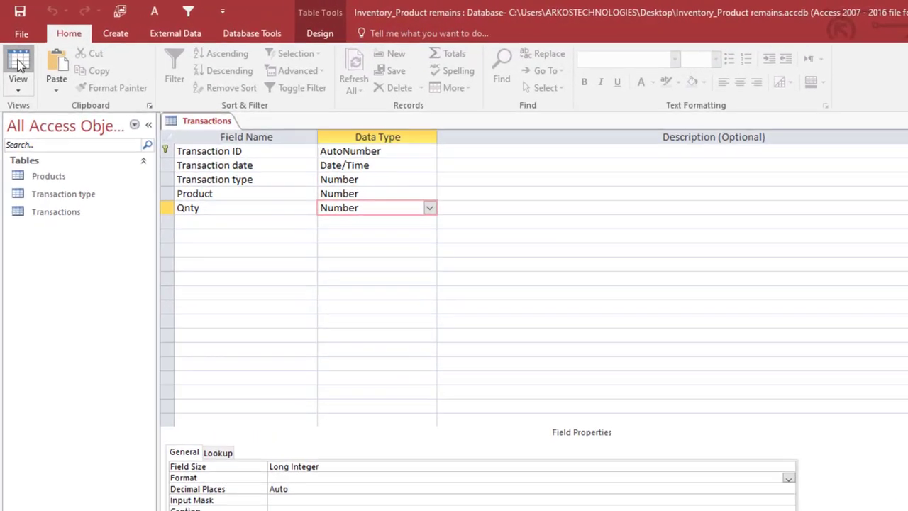
Step: Show the Transactions table as a datasheet and widen the Transaction date and Transaction type columns to fit their headings
{"action": "left_click", "coordinate": [10, 51]}
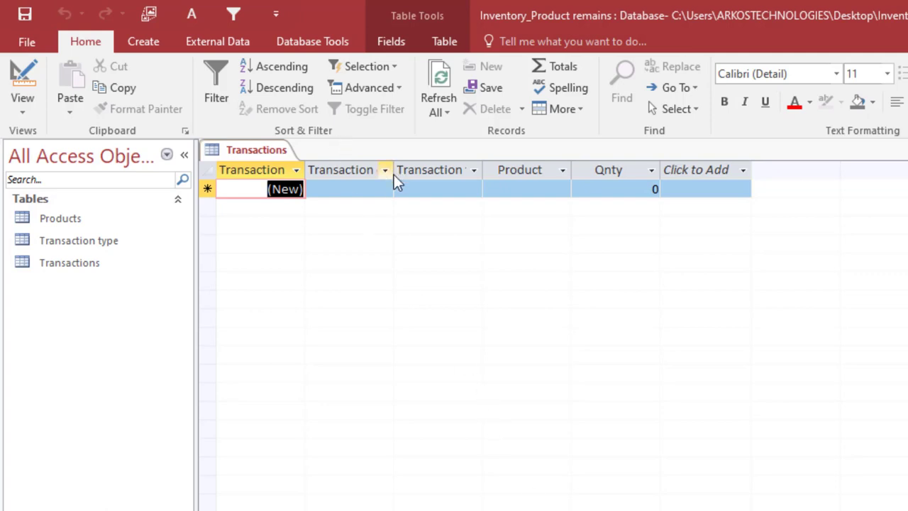
{"action": "left_click_drag", "start_coordinate": [395, 170], "coordinate": [425, 170]}
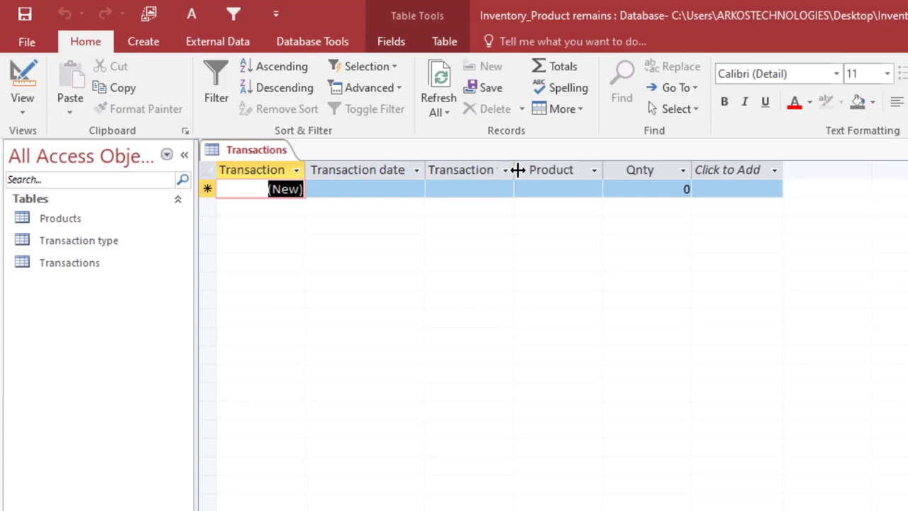
{"action": "left_click_drag", "start_coordinate": [516, 170], "coordinate": [546, 170]}
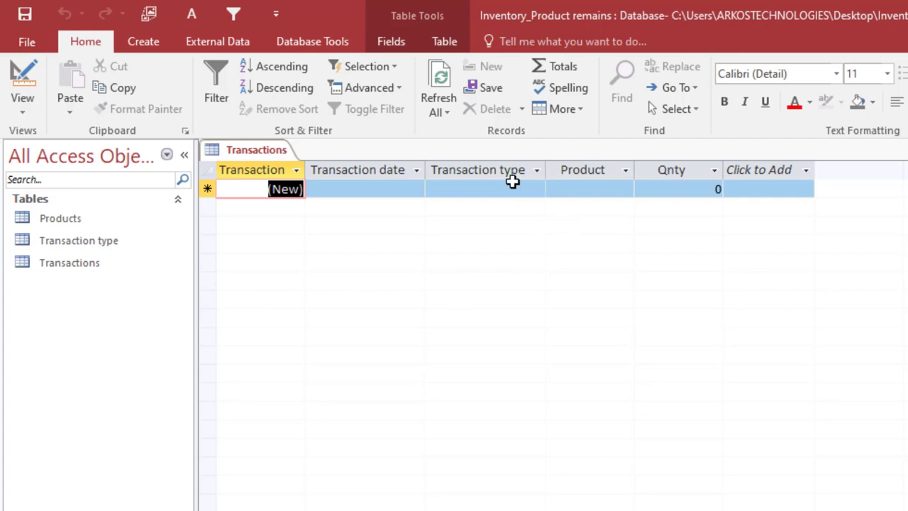
Step: In the Transactions table's design, give Transaction date a default value expression that returns the current date, and return to the datasheet
{"action": "left_click", "coordinate": [513, 181]}
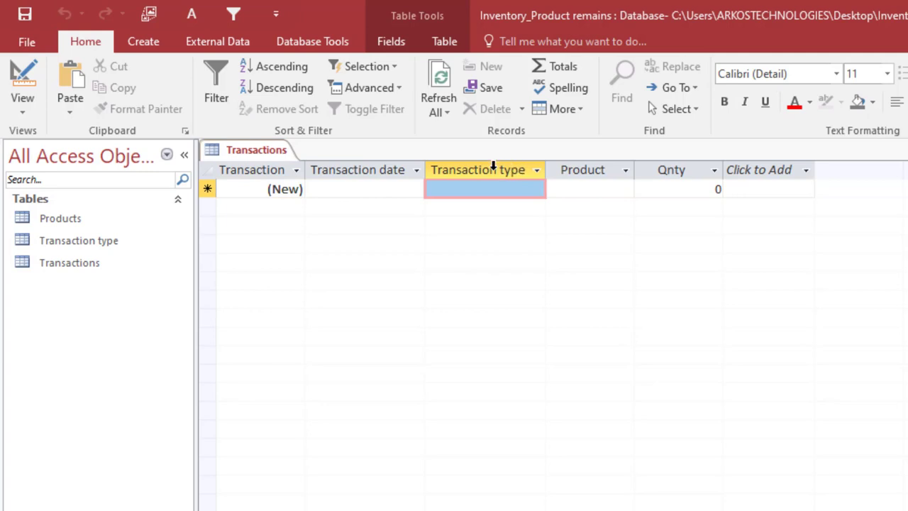
{"action": "left_click", "coordinate": [359, 167]}
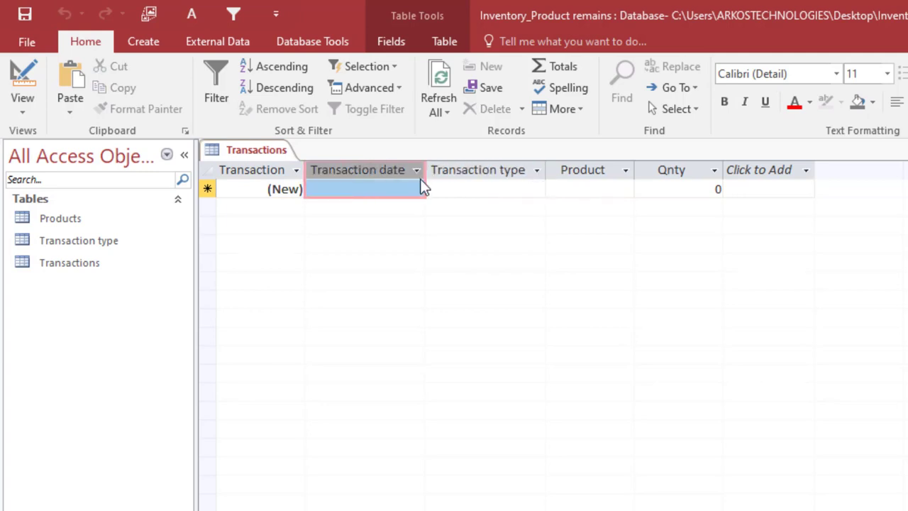
{"action": "left_click", "coordinate": [391, 190]}
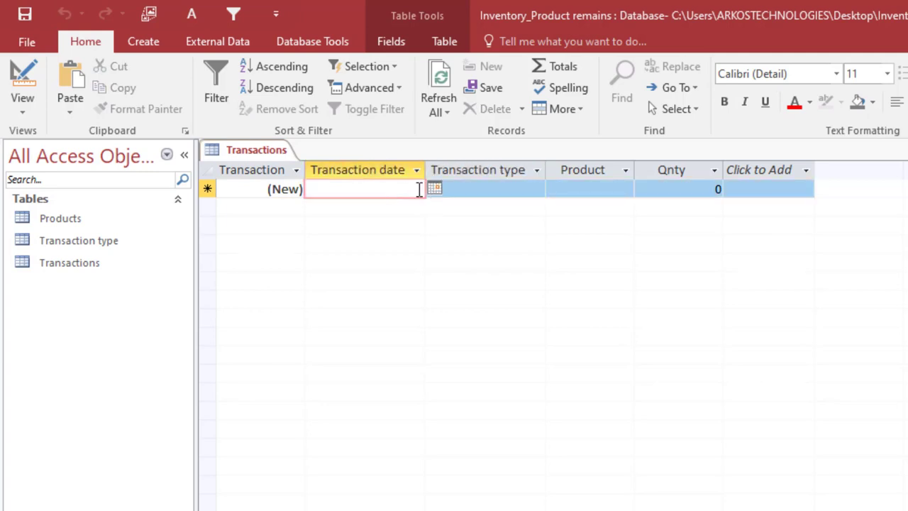
{"action": "left_click", "coordinate": [278, 156]}
{"action": "right_click", "coordinate": [278, 156]}
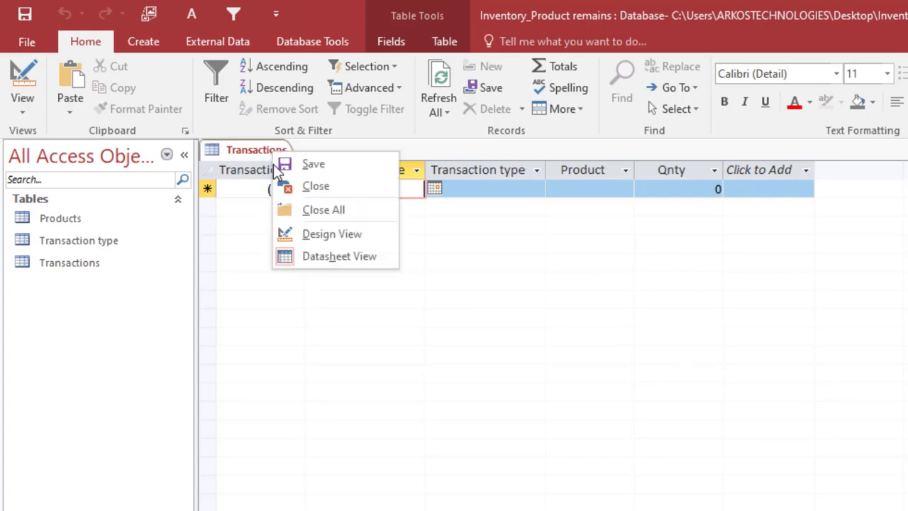
{"action": "left_click", "coordinate": [313, 234]}
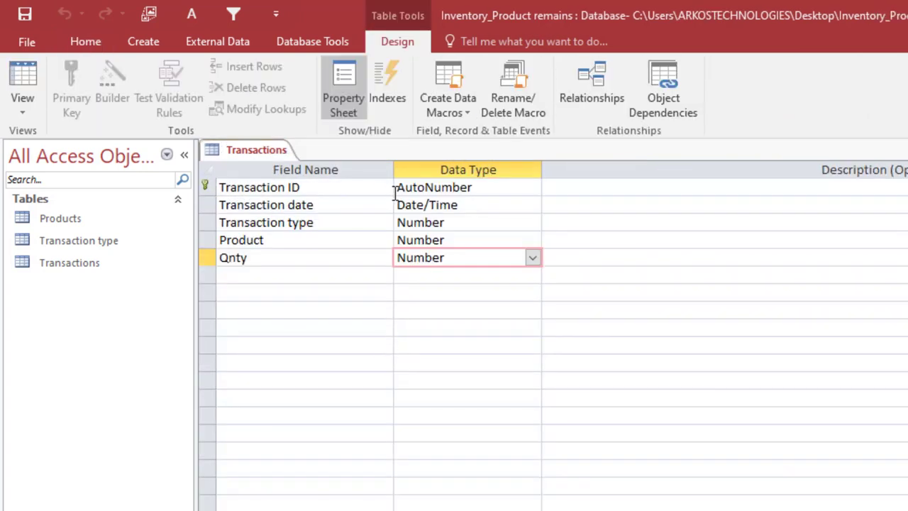
{"action": "left_click", "coordinate": [429, 205]}
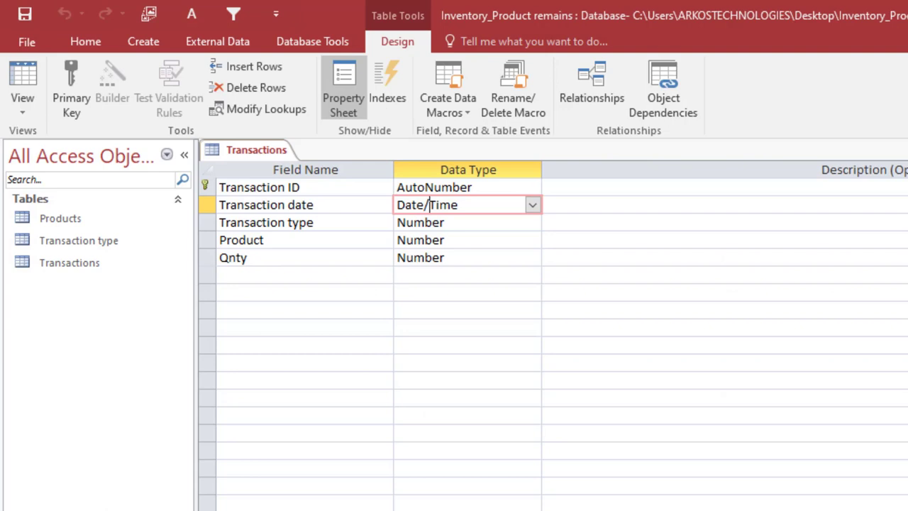
{"action": "left_click", "coordinate": [398, 509]}
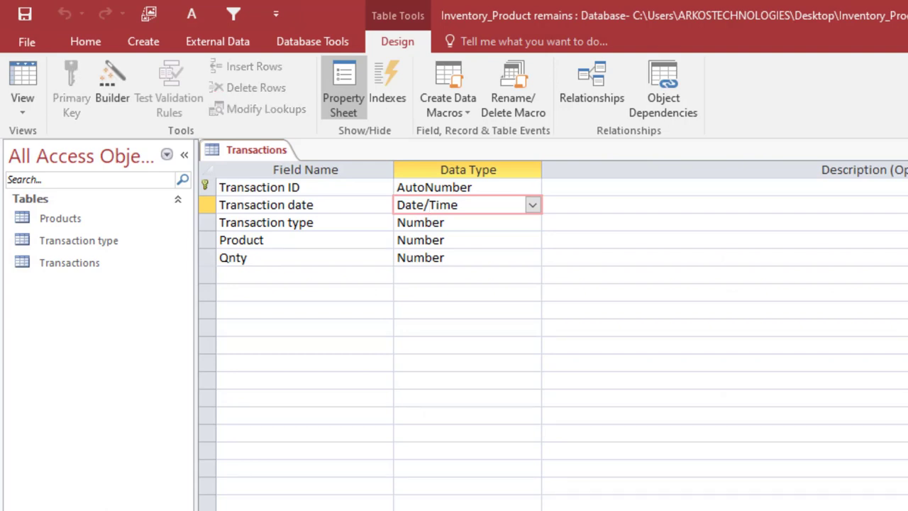
{"action": "type", "text": "="}
{"action": "left_click", "coordinate": [17, 79]}
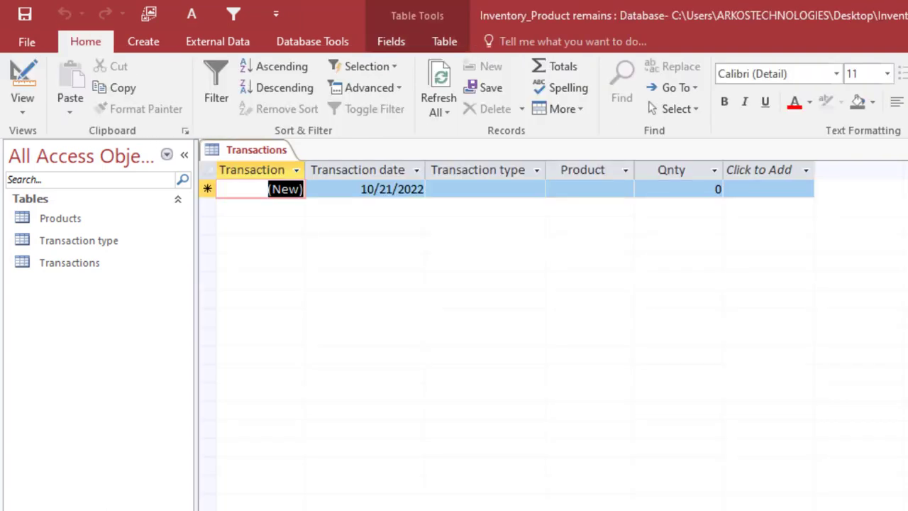
Step: Enter the first transaction record with type STOCK IN, product Tin Tomatoes and quantity 90
{"action": "left_click", "coordinate": [501, 189]}
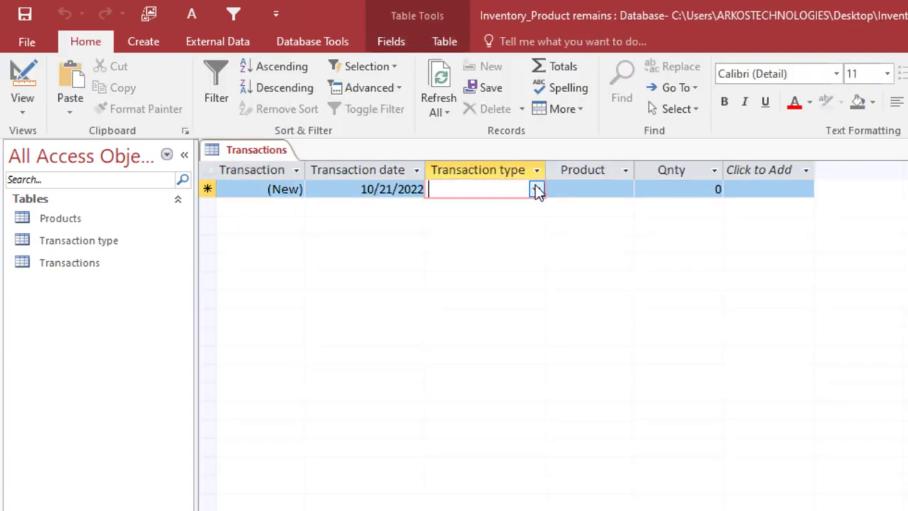
{"action": "left_click", "coordinate": [538, 190]}
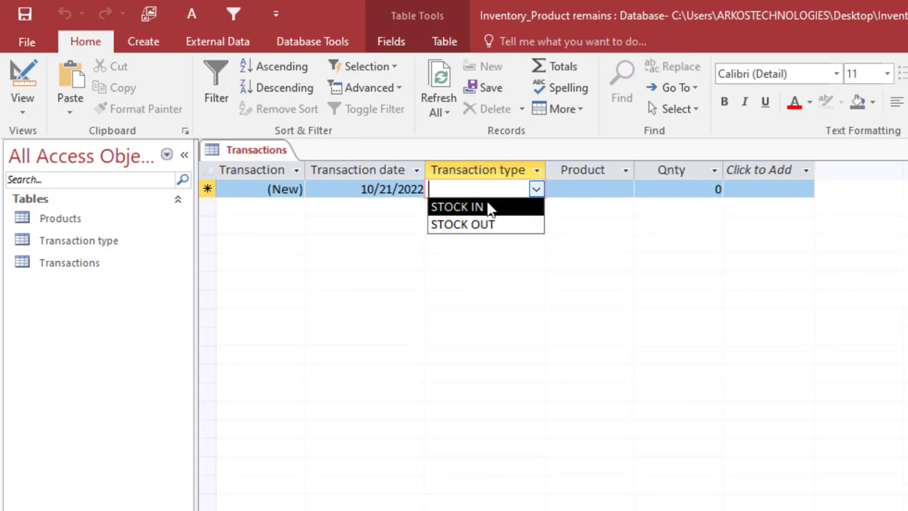
{"action": "left_click", "coordinate": [489, 205]}
{"action": "left_click", "coordinate": [620, 193]}
{"action": "left_click", "coordinate": [624, 190]}
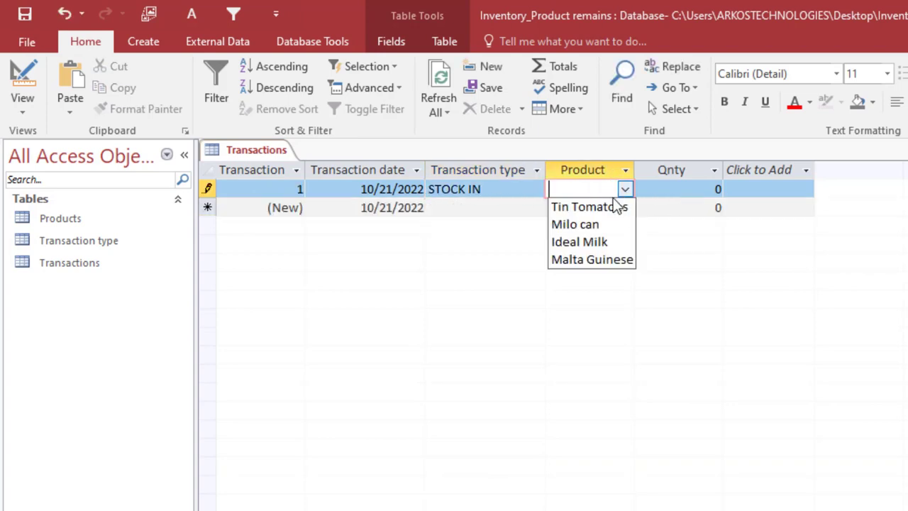
{"action": "left_click", "coordinate": [596, 207]}
{"action": "left_click", "coordinate": [714, 189]}
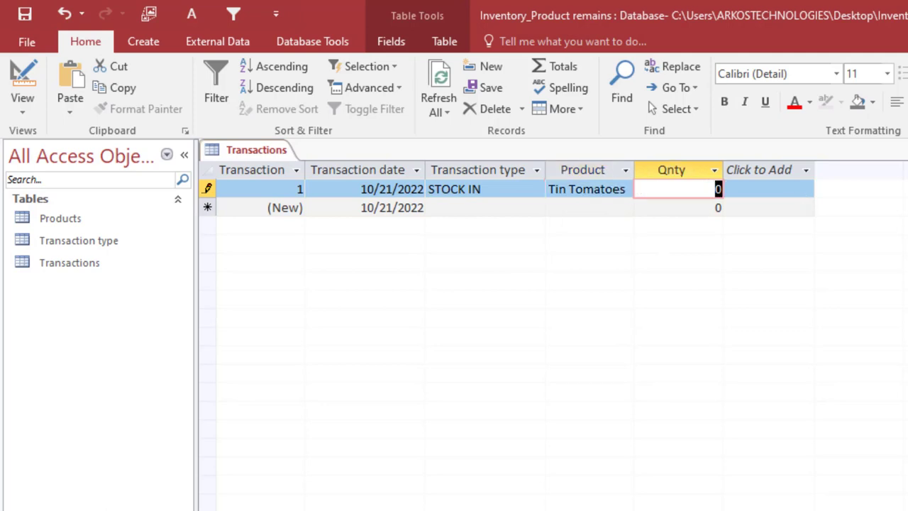
{"action": "type", "text": "90"}
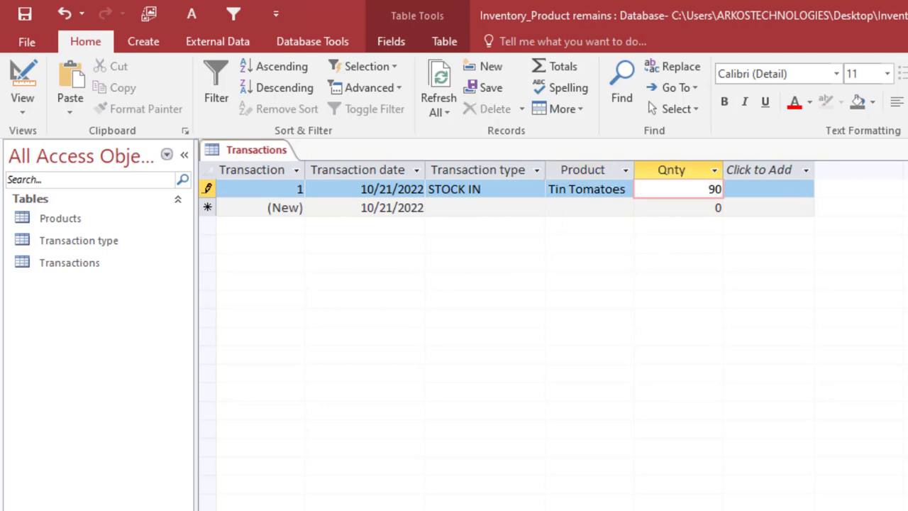
{"action": "key", "text": "Return"}
Step: Add a second transaction record with type STOCK IN, product Milo can and quantity 120
{"action": "left_click", "coordinate": [477, 208]}
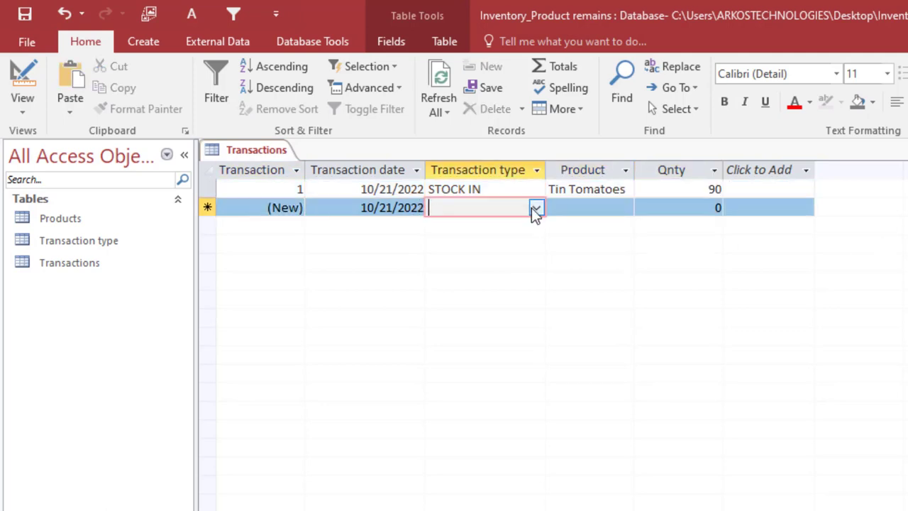
{"action": "left_click", "coordinate": [535, 207]}
{"action": "left_click", "coordinate": [507, 227]}
{"action": "left_click", "coordinate": [624, 208]}
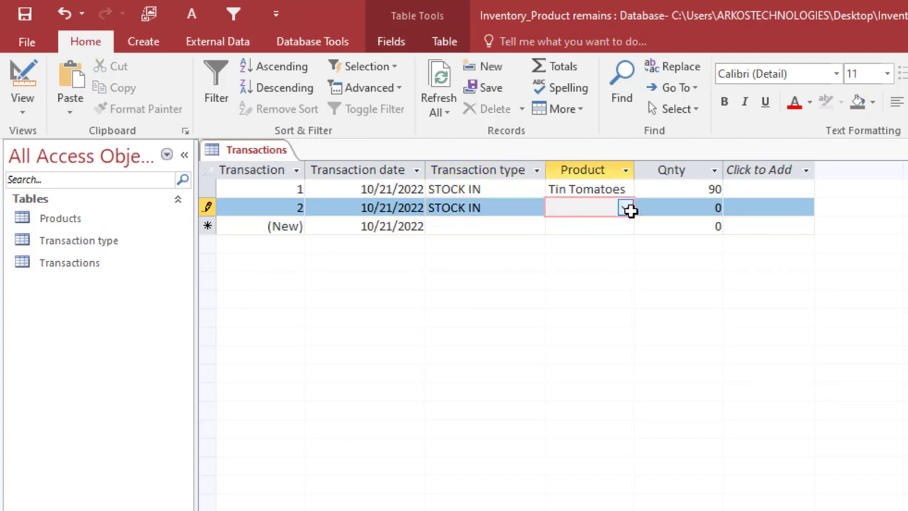
{"action": "left_click", "coordinate": [630, 208]}
{"action": "left_click", "coordinate": [588, 241]}
{"action": "key", "text": "Return"}
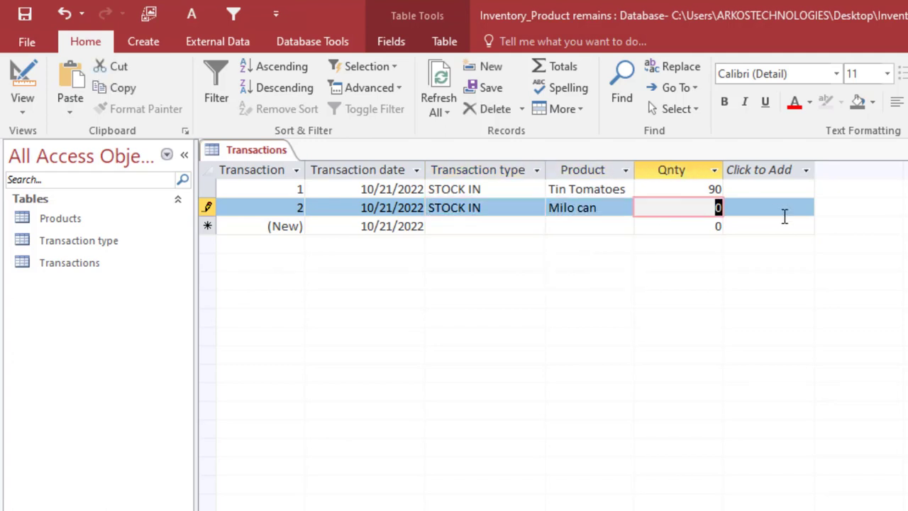
{"action": "type", "text": "120"}
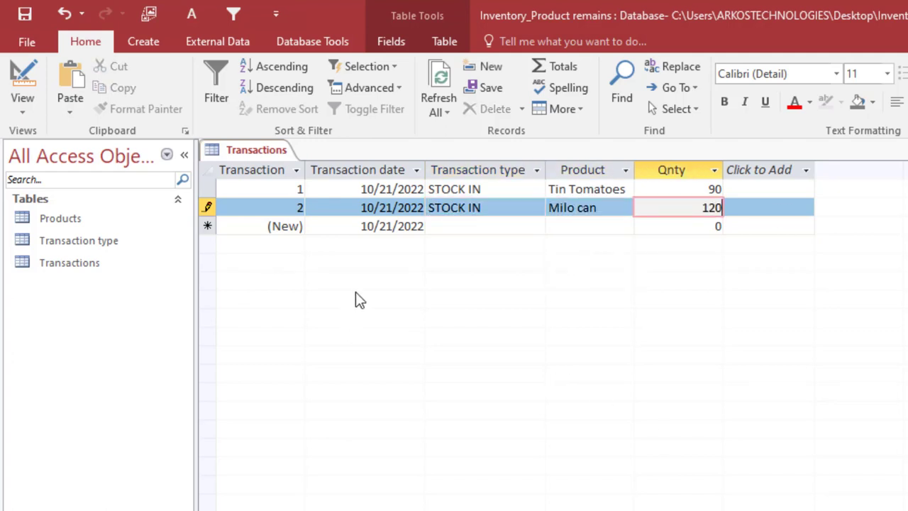
Step: Add a third transaction record with type STOCK IN, product Ideal Milk and quantity 30
{"action": "left_click", "coordinate": [531, 226]}
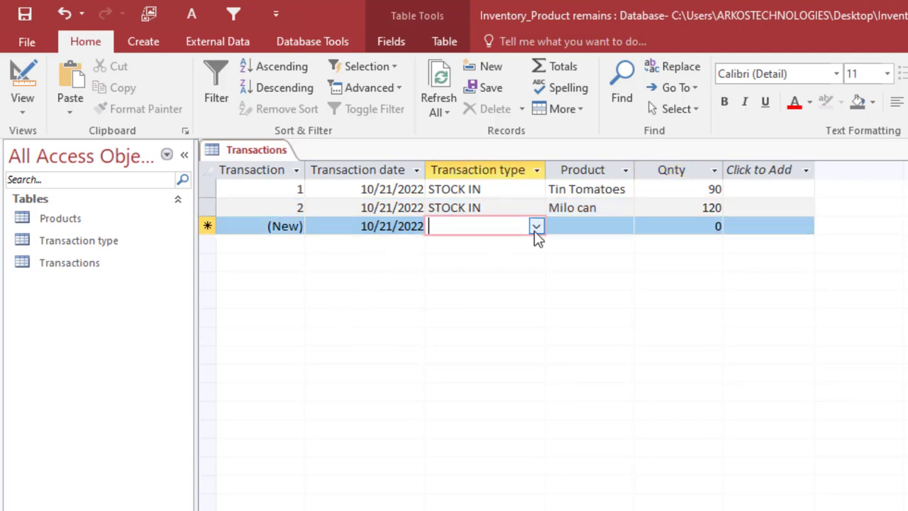
{"action": "left_click", "coordinate": [534, 227]}
{"action": "left_click", "coordinate": [507, 244]}
{"action": "left_click", "coordinate": [617, 225]}
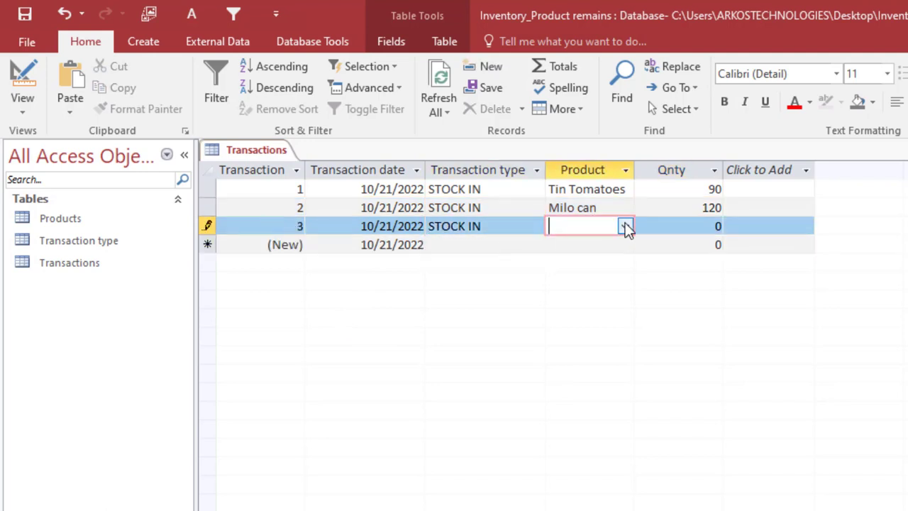
{"action": "left_click", "coordinate": [625, 225]}
{"action": "left_click", "coordinate": [583, 280]}
{"action": "left_click", "coordinate": [681, 226]}
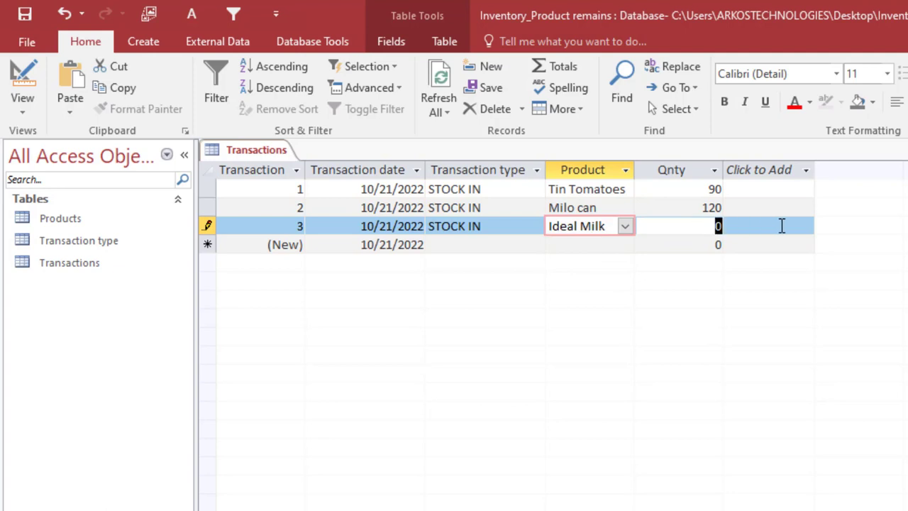
{"action": "type", "text": "00"}
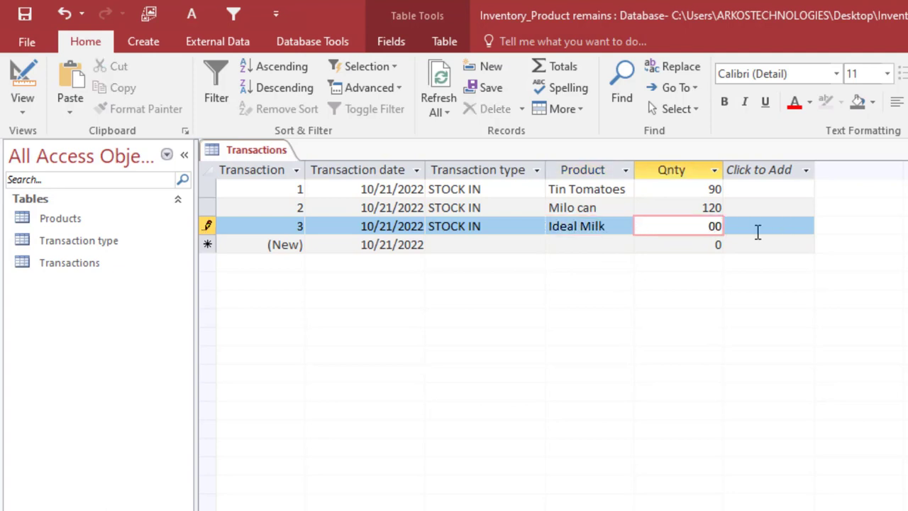
{"action": "type", "text": "30"}
{"action": "key", "text": "Return"}
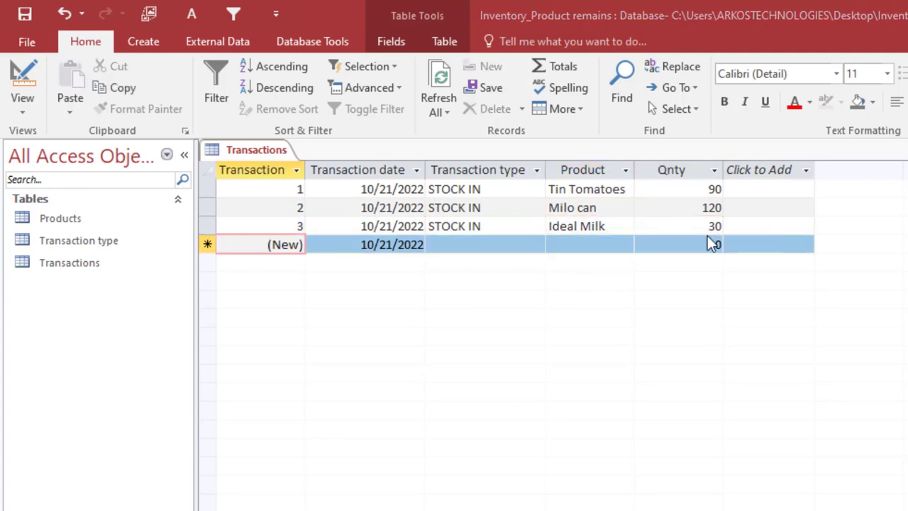
Step: Add a fourth transaction record with type STOCK IN, product Malta Guinese and quantity 50
{"action": "left_click", "coordinate": [505, 244]}
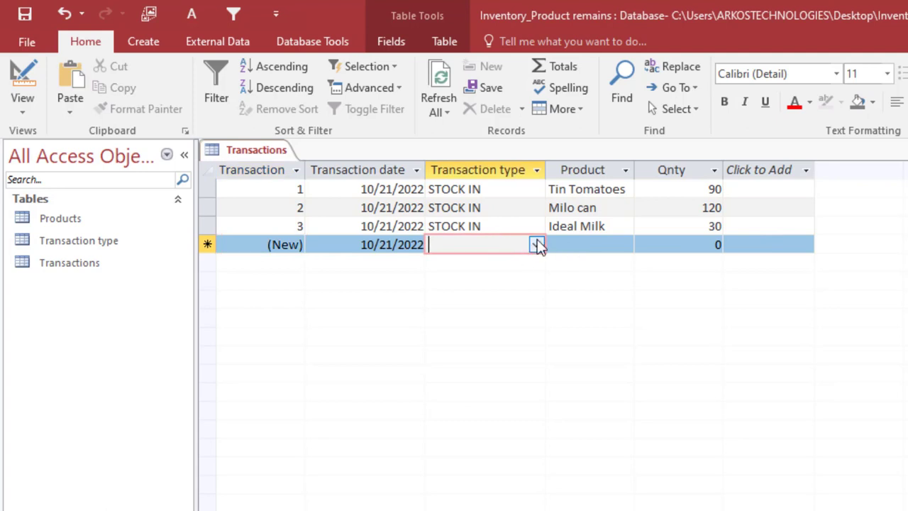
{"action": "left_click", "coordinate": [537, 245]}
{"action": "left_click", "coordinate": [506, 262]}
{"action": "left_click", "coordinate": [625, 244]}
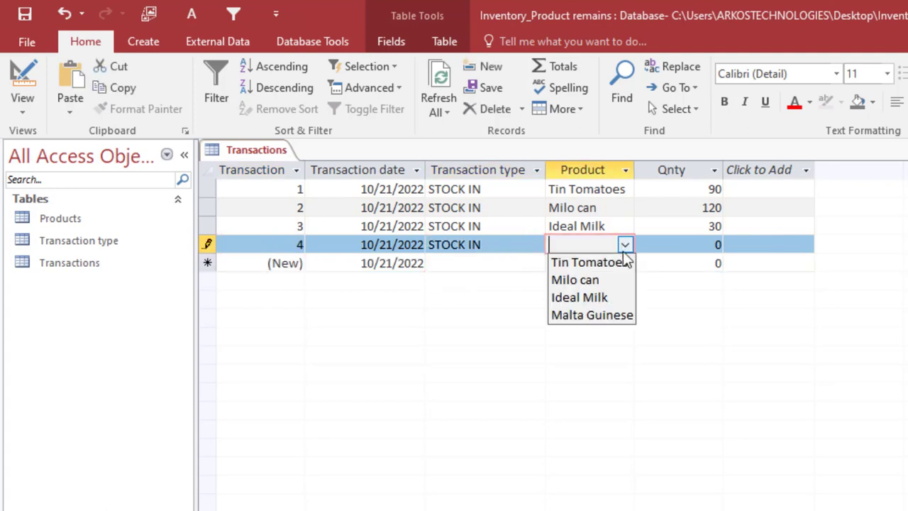
{"action": "left_click", "coordinate": [601, 315]}
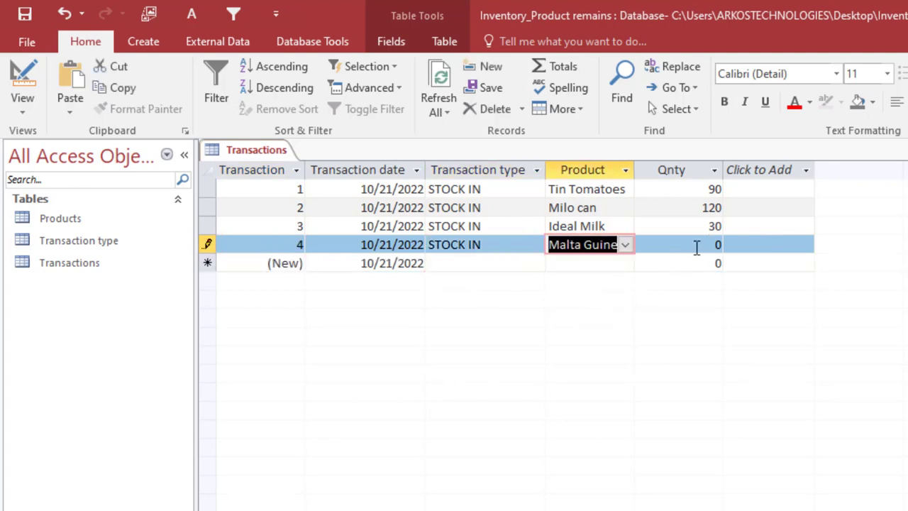
{"action": "key", "text": "Tab"}
{"action": "type", "text": "50"}
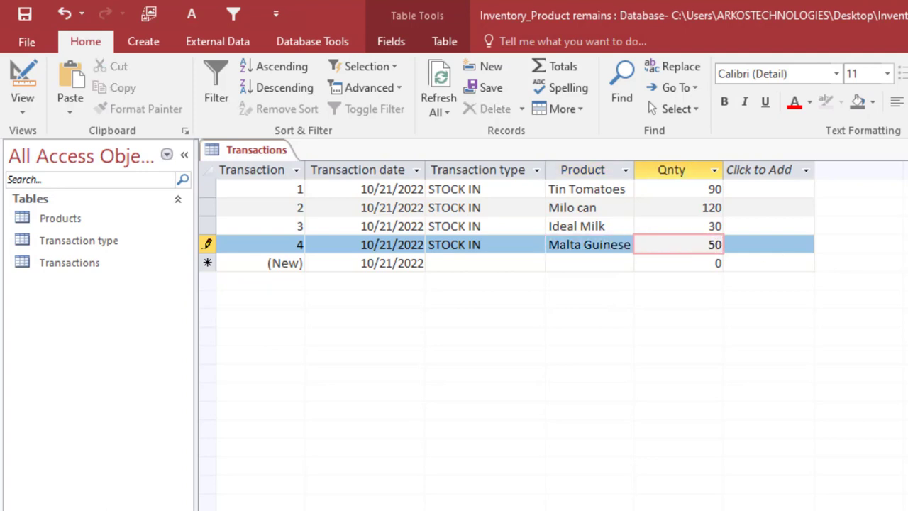
{"action": "key", "text": "Tab"}
Step: Add a fifth transaction record with type STOCK OUT, product Milo can and quantity 20
{"action": "left_click", "coordinate": [489, 262]}
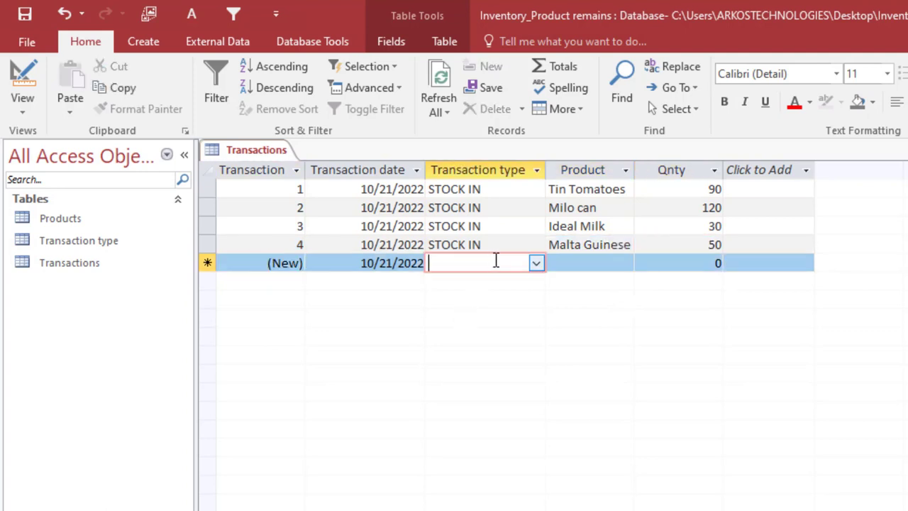
{"action": "left_click", "coordinate": [535, 263]}
{"action": "left_click", "coordinate": [514, 298]}
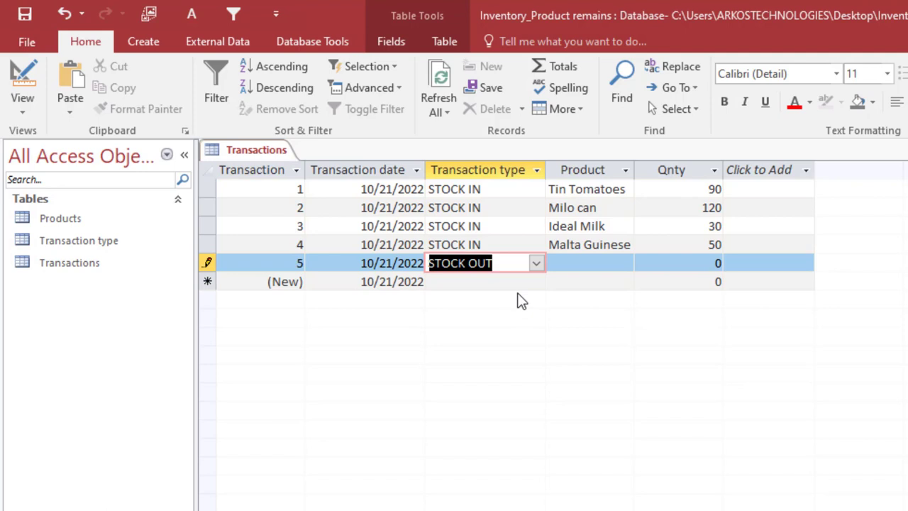
{"action": "left_click", "coordinate": [608, 264]}
{"action": "left_click", "coordinate": [624, 263]}
{"action": "left_click", "coordinate": [578, 298]}
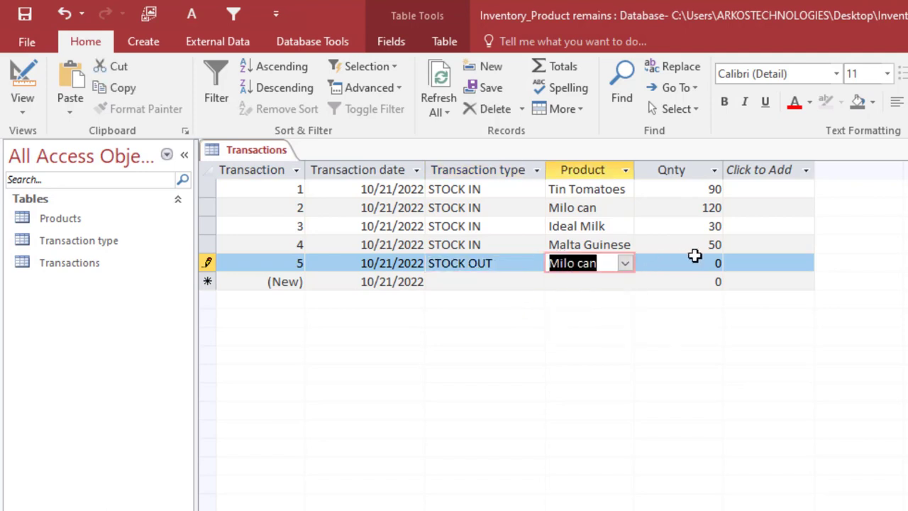
{"action": "left_click", "coordinate": [694, 259]}
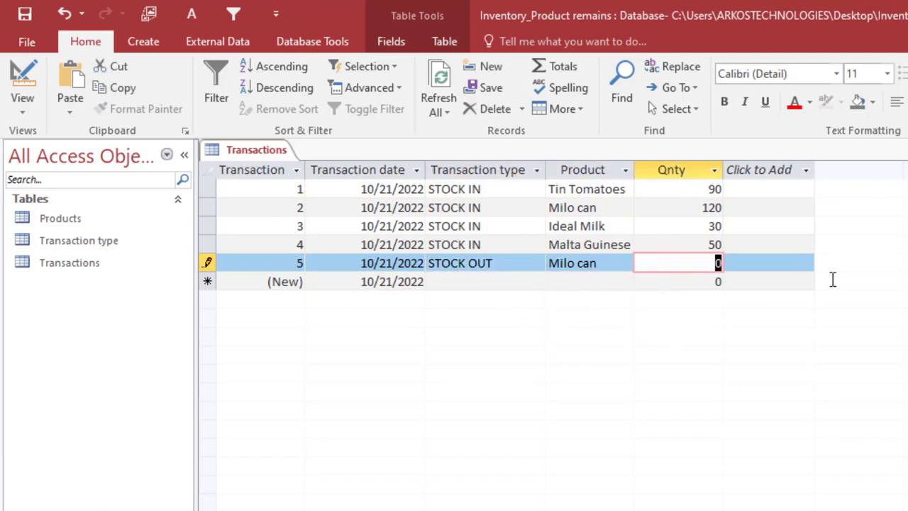
{"action": "type", "text": "20"}
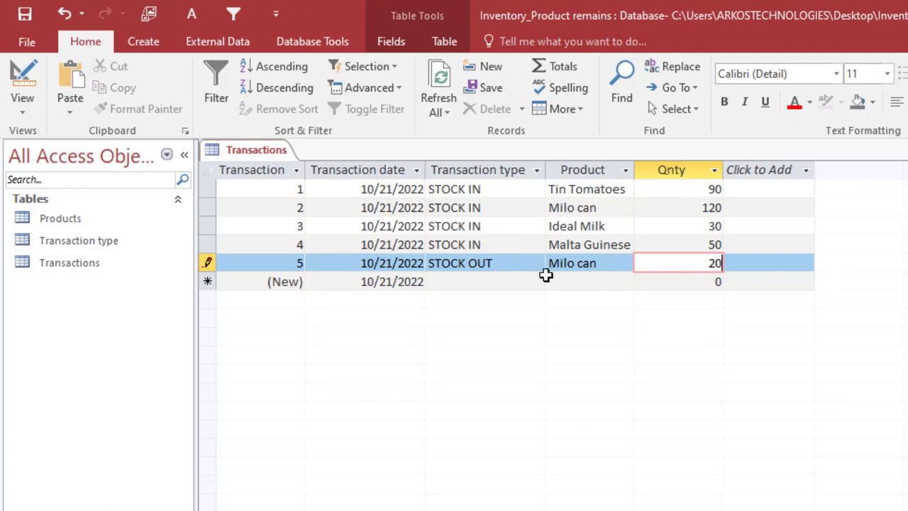
Step: Add a sixth transaction record with type STOCK OUT, product Ideal Milk and quantity 12
{"action": "left_click", "coordinate": [474, 283]}
{"action": "left_click", "coordinate": [537, 281]}
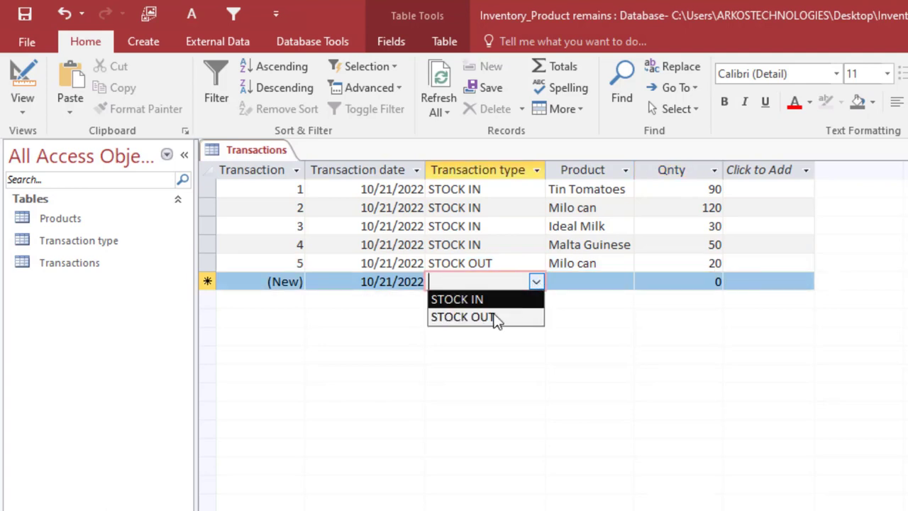
{"action": "left_click", "coordinate": [493, 318]}
{"action": "left_click", "coordinate": [619, 281]}
{"action": "left_click", "coordinate": [627, 283]}
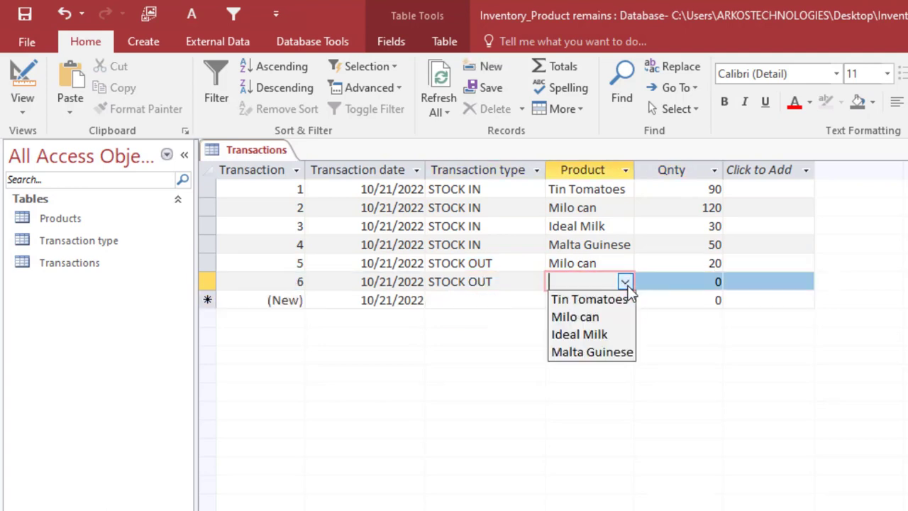
{"action": "left_click", "coordinate": [626, 283]}
{"action": "left_click", "coordinate": [625, 282]}
{"action": "left_click", "coordinate": [578, 334]}
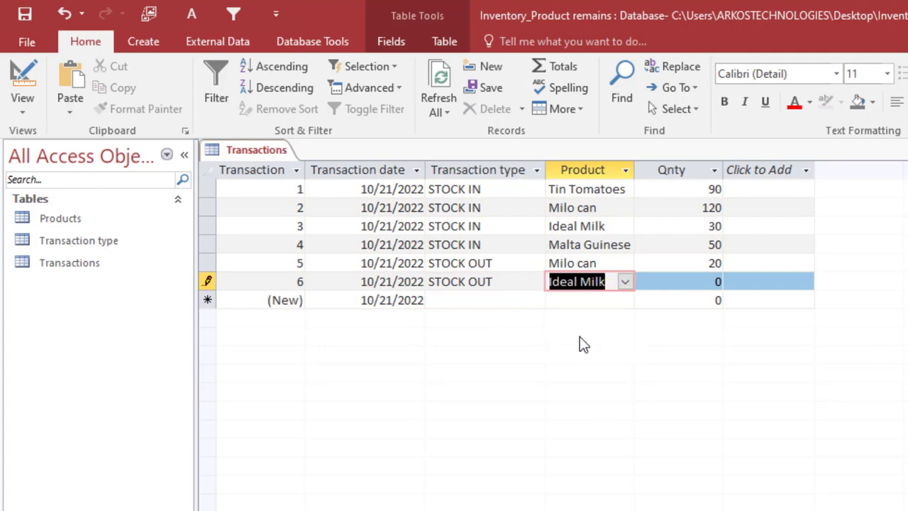
{"action": "left_click", "coordinate": [679, 286]}
{"action": "left_click_drag", "start_coordinate": [680, 287], "coordinate": [743, 286]}
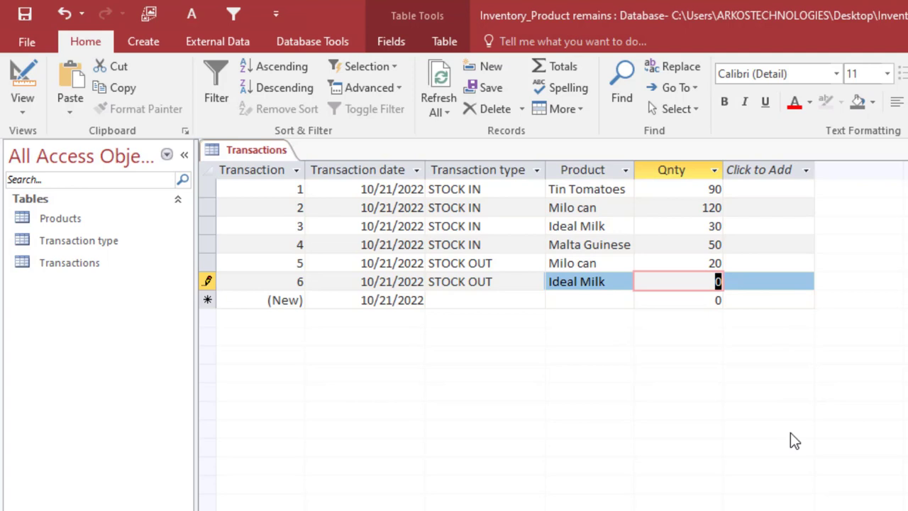
{"action": "type", "text": "12"}
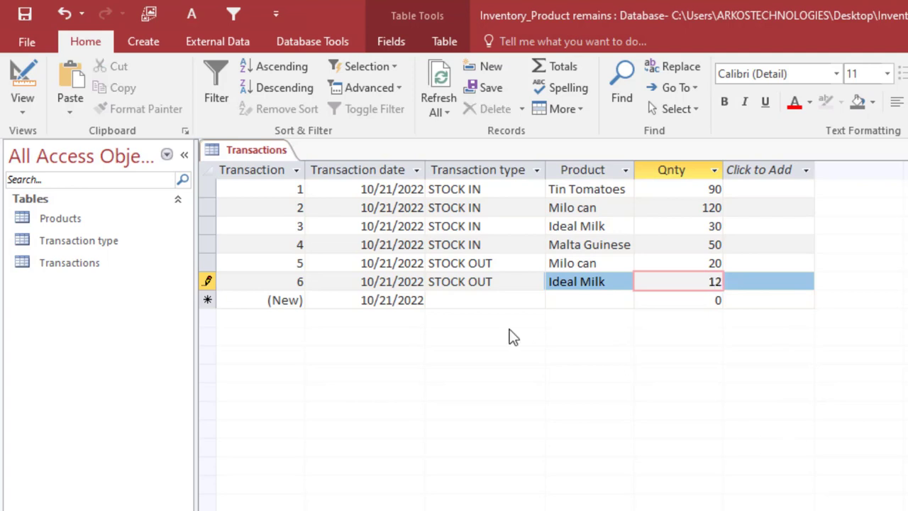
Step: Add a seventh transaction record with type STOCK OUT, product Malta Guinese and quantity 50
{"action": "left_click", "coordinate": [529, 302]}
{"action": "left_click", "coordinate": [535, 301]}
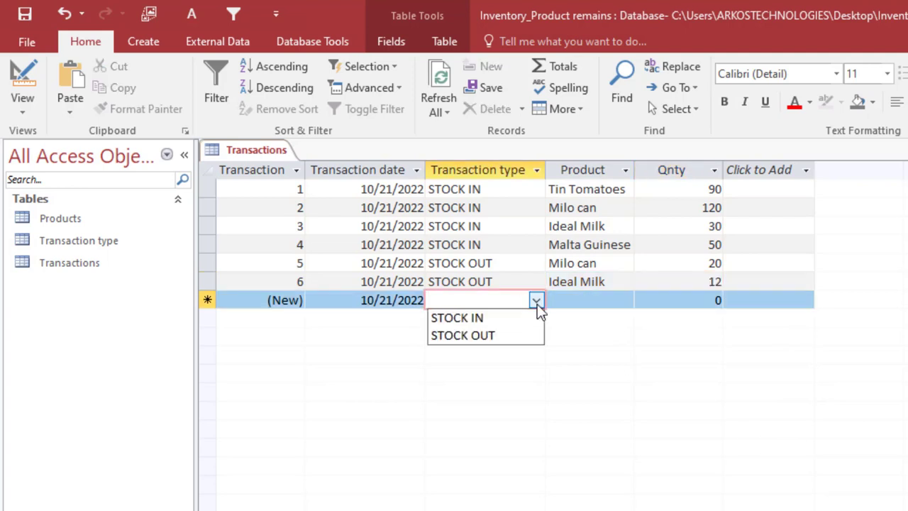
{"action": "left_click", "coordinate": [497, 340]}
{"action": "left_click", "coordinate": [627, 300]}
{"action": "left_click", "coordinate": [625, 300]}
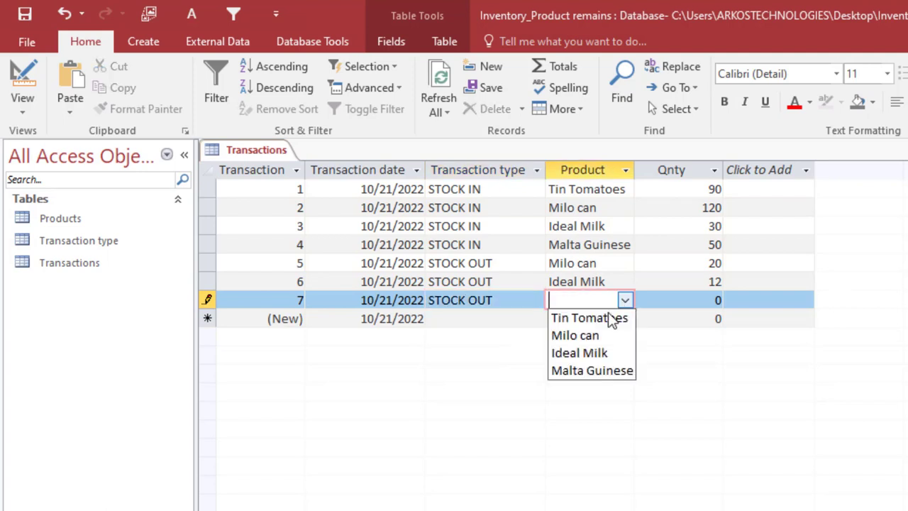
{"action": "left_click", "coordinate": [584, 372]}
{"action": "key", "text": "Tab"}
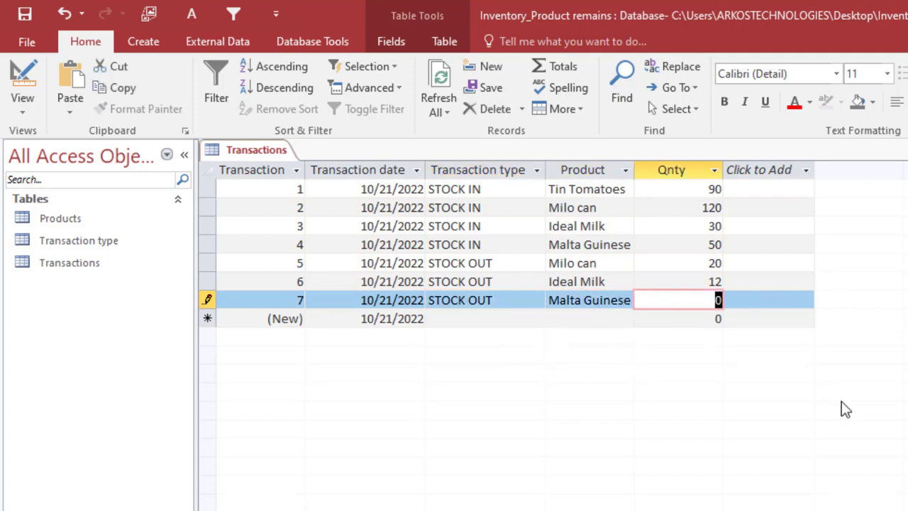
{"action": "type", "text": "50"}
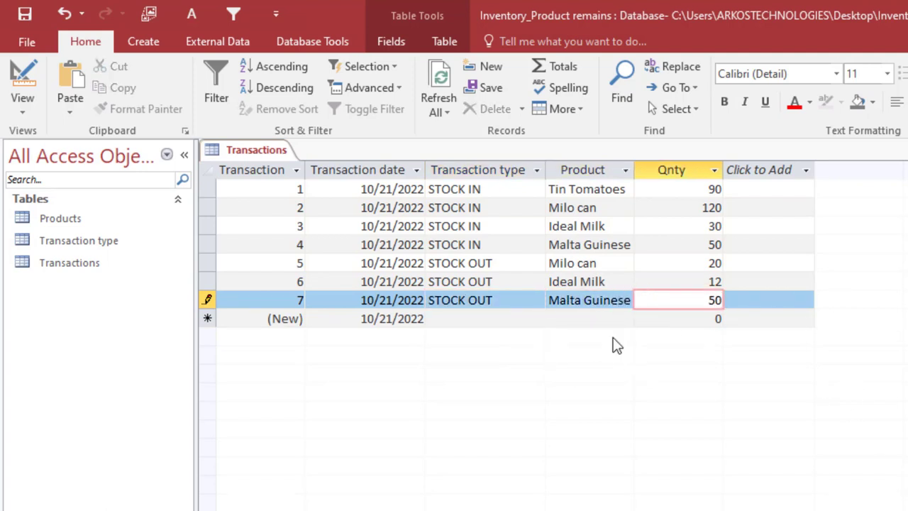
Step: Save the refreshed Transactions table and close it
{"action": "left_click", "coordinate": [440, 78]}
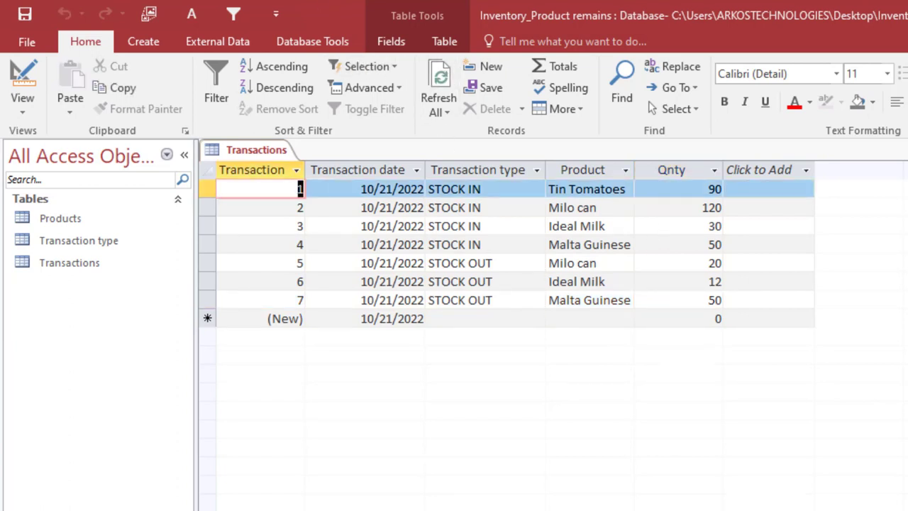
{"action": "right_click", "coordinate": [245, 156]}
{"action": "left_click", "coordinate": [270, 174]}
{"action": "right_click", "coordinate": [263, 151]}
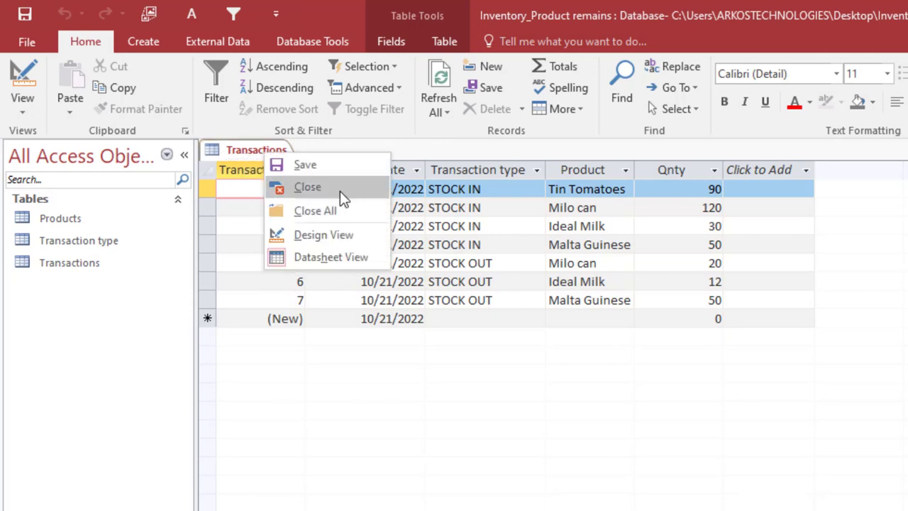
{"action": "left_click", "coordinate": [338, 188]}
Step: Create a new query in design view based on the Transactions table and enlarge that table's field list
{"action": "left_click", "coordinate": [150, 44]}
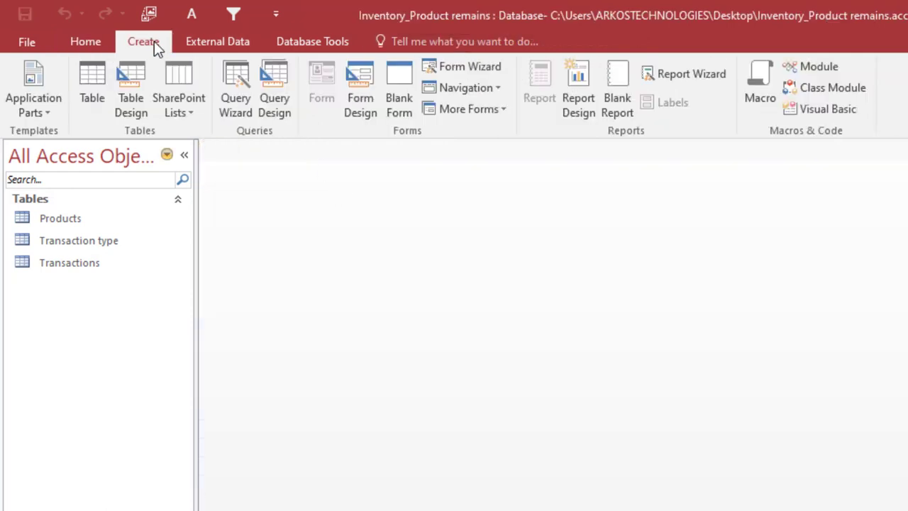
{"action": "left_click", "coordinate": [289, 107]}
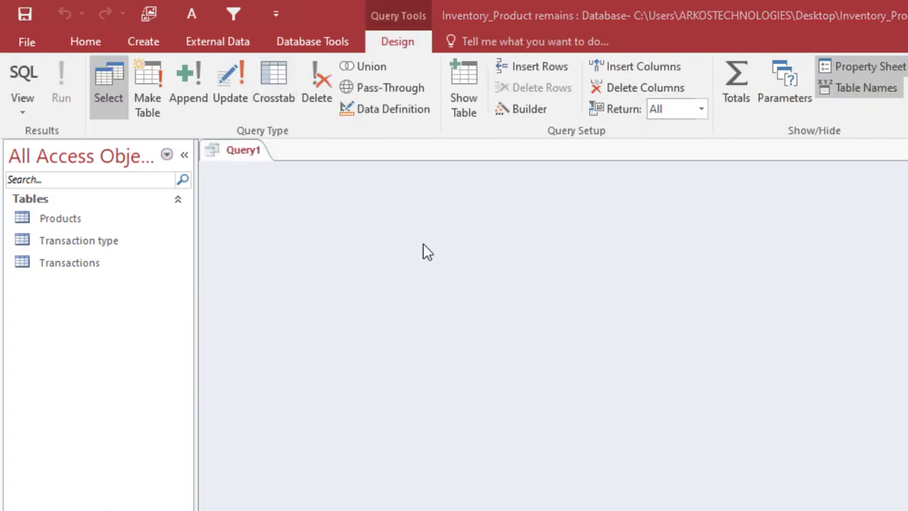
{"action": "left_click_drag", "start_coordinate": [693, 341], "coordinate": [658, 176]}
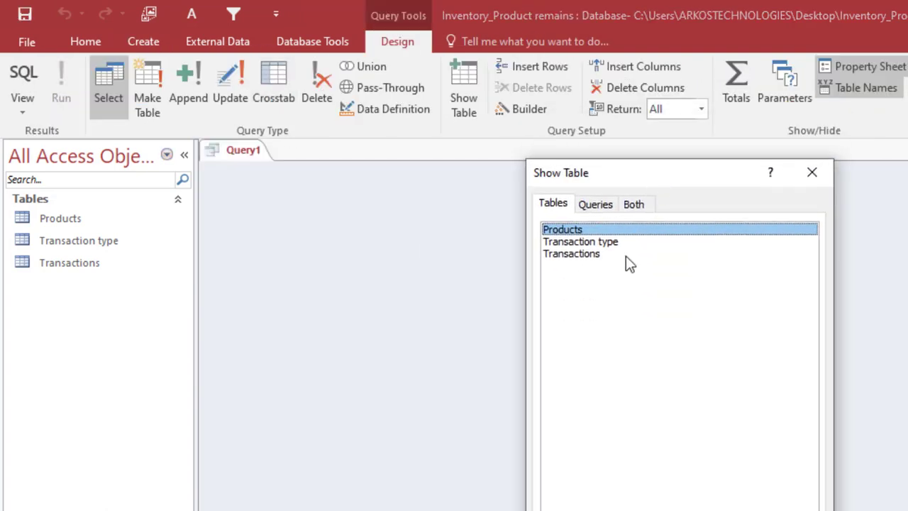
{"action": "double_click", "coordinate": [575, 254]}
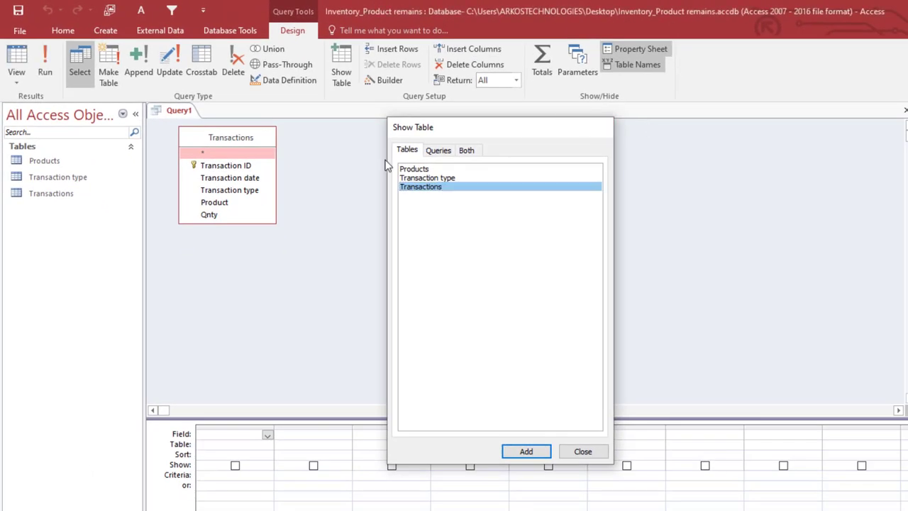
{"action": "key", "text": "Escape"}
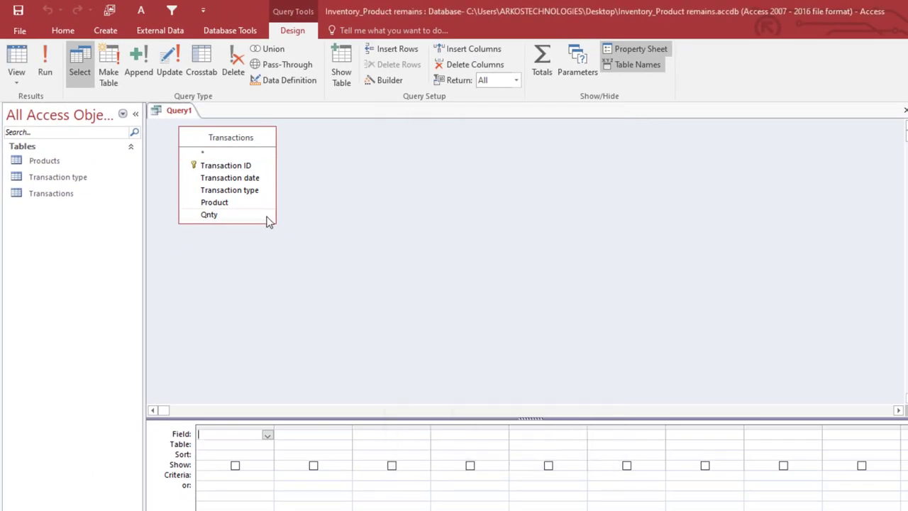
{"action": "left_click_drag", "start_coordinate": [276, 223], "coordinate": [281, 245]}
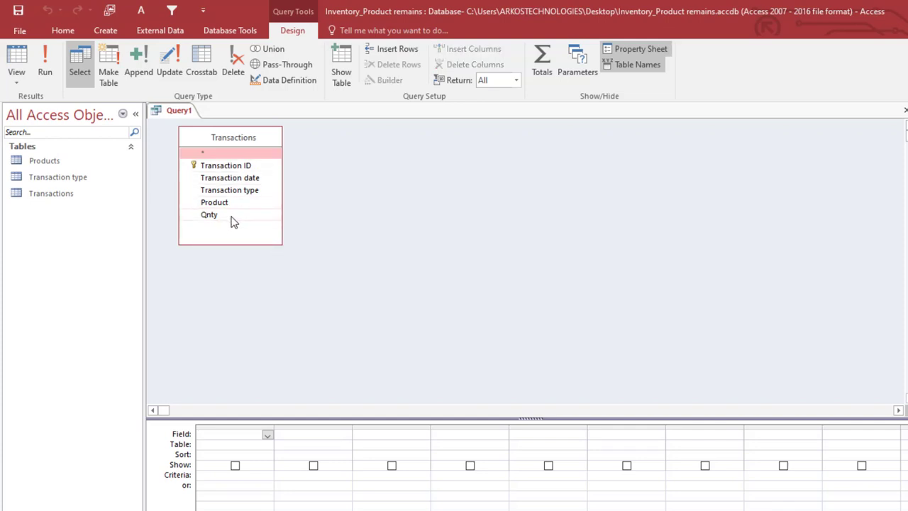
Step: Add the Product, Qnty and Transaction type fields to the query in that order and run it
{"action": "double_click", "coordinate": [233, 217]}
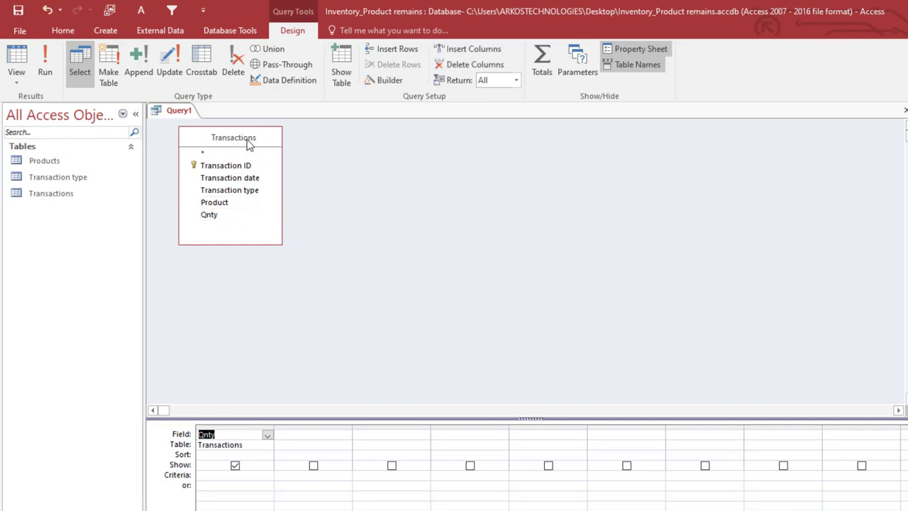
{"action": "left_click_drag", "start_coordinate": [248, 144], "coordinate": [269, 136]}
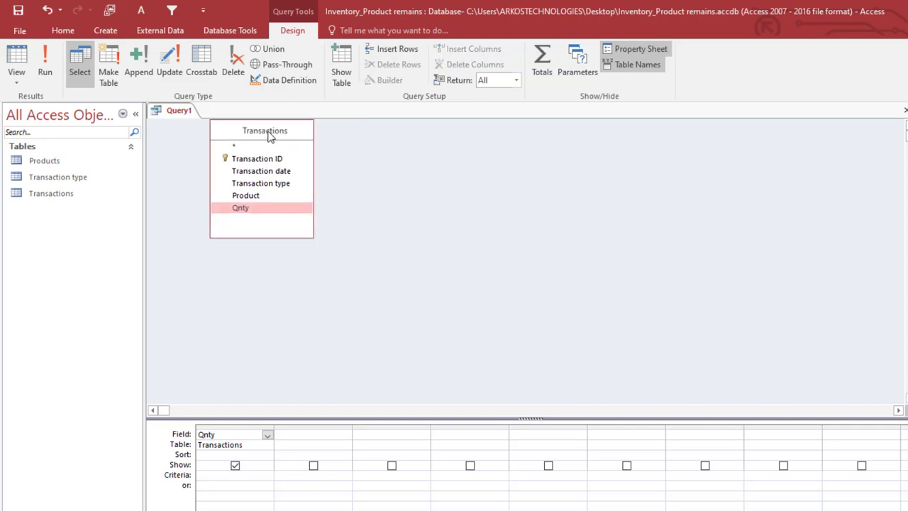
{"action": "double_click", "coordinate": [255, 198]}
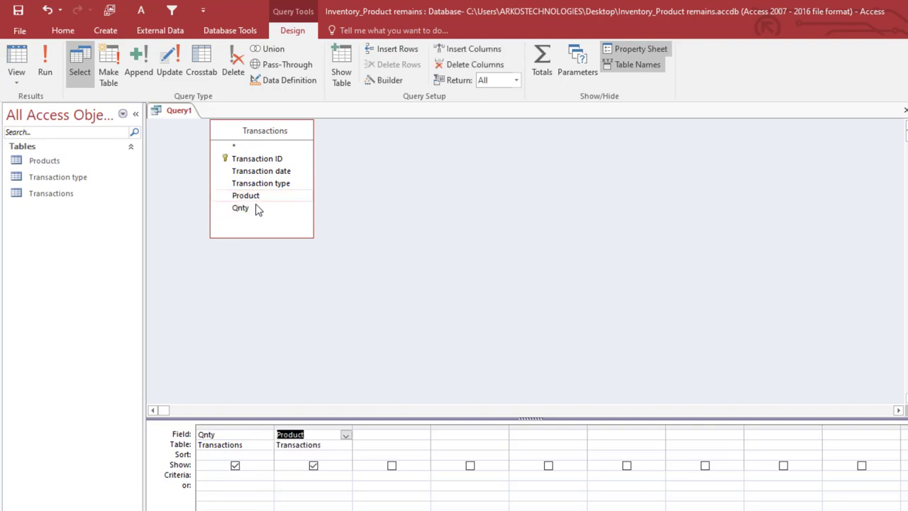
{"action": "left_click", "coordinate": [299, 427]}
{"action": "left_click_drag", "start_coordinate": [299, 426], "coordinate": [225, 435]}
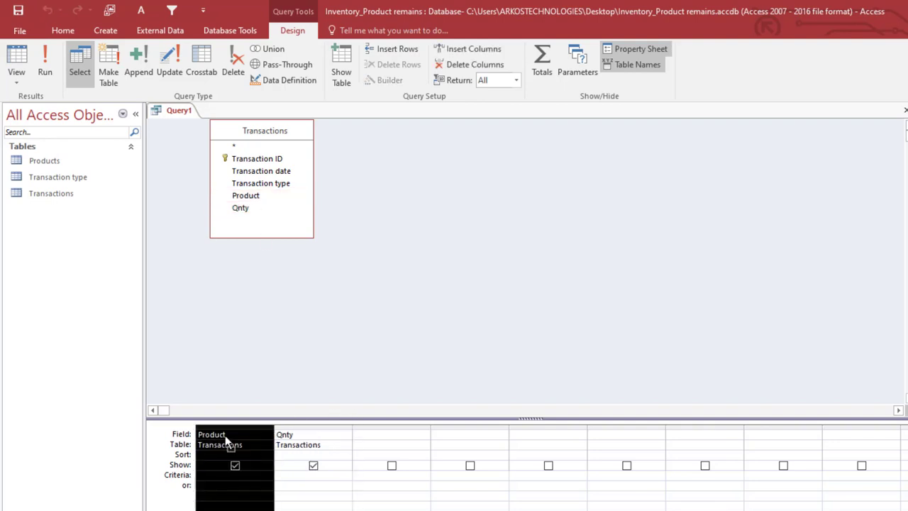
{"action": "double_click", "coordinate": [286, 184]}
{"action": "left_click", "coordinate": [51, 60]}
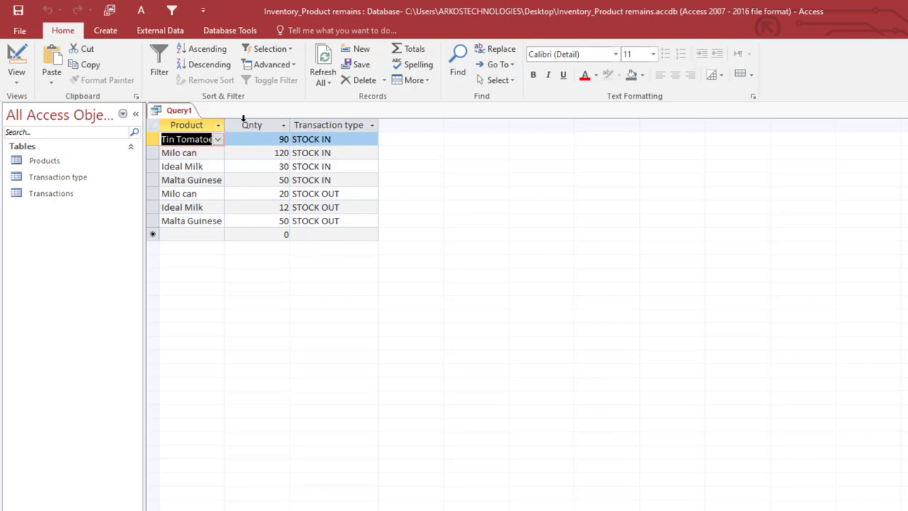
Step: Return the query to design view and check the ID of STOCK IN in the Transaction type table, closing that table again
{"action": "right_click", "coordinate": [173, 112]}
{"action": "left_click", "coordinate": [206, 172]}
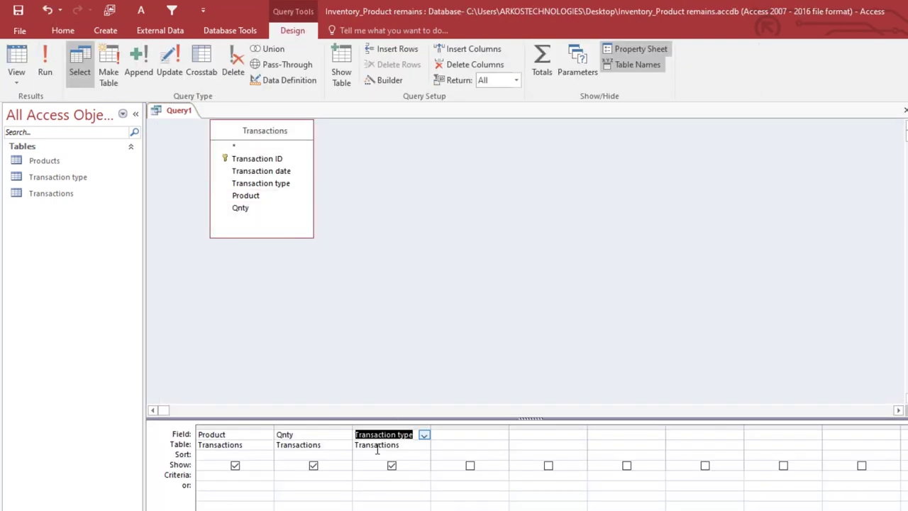
{"action": "left_click", "coordinate": [371, 476]}
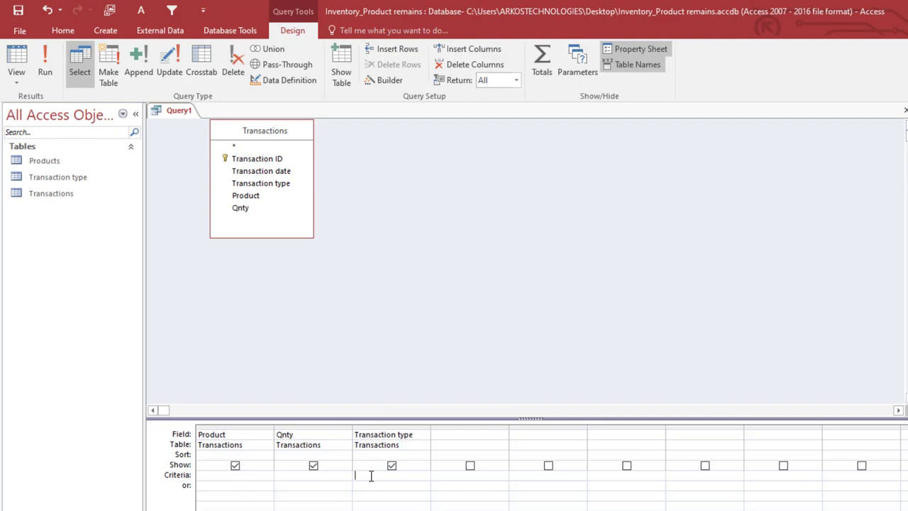
{"action": "double_click", "coordinate": [56, 177]}
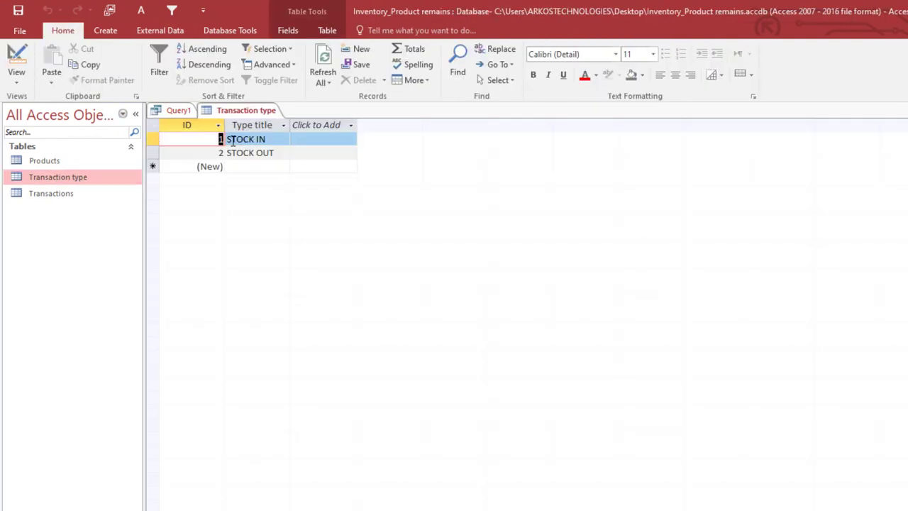
{"action": "left_click", "coordinate": [175, 115]}
{"action": "left_click", "coordinate": [236, 112]}
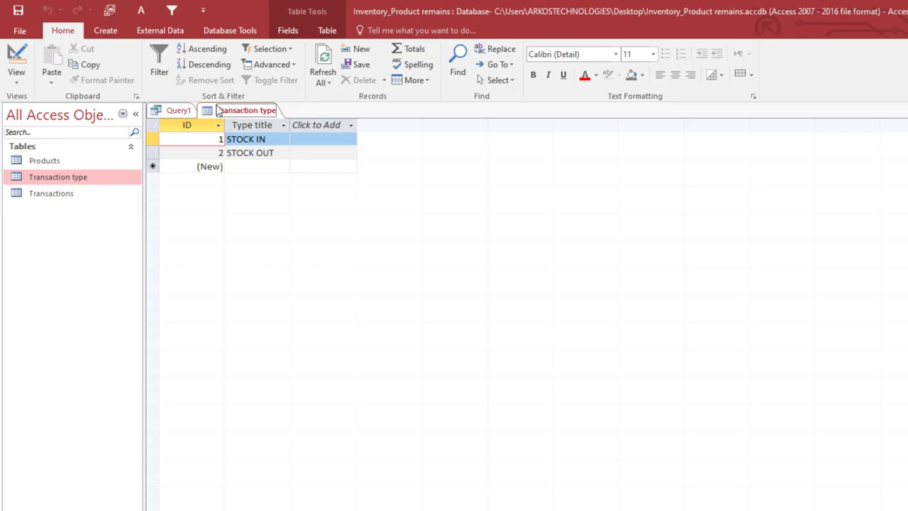
{"action": "right_click", "coordinate": [223, 111]}
{"action": "left_click", "coordinate": [253, 133]}
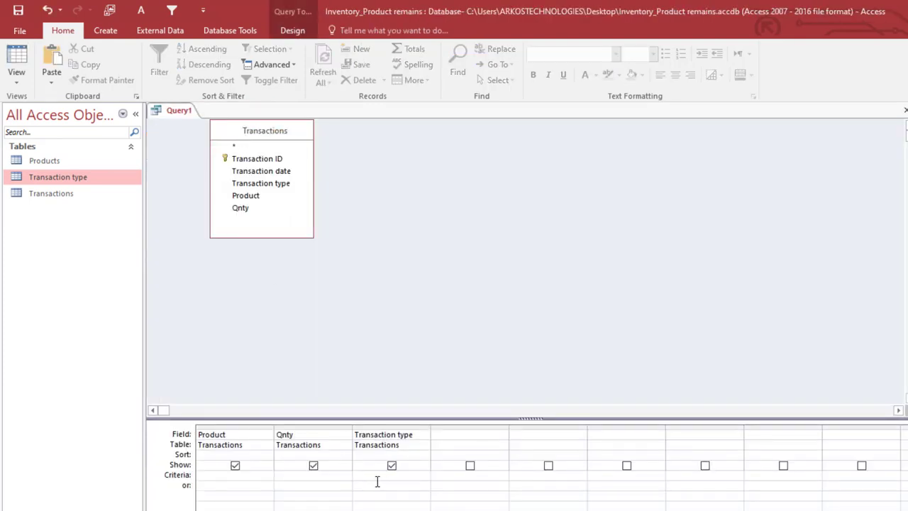
Step: Set the criterion of the Transaction type field to 1 and run the query
{"action": "type", "text": "1"}
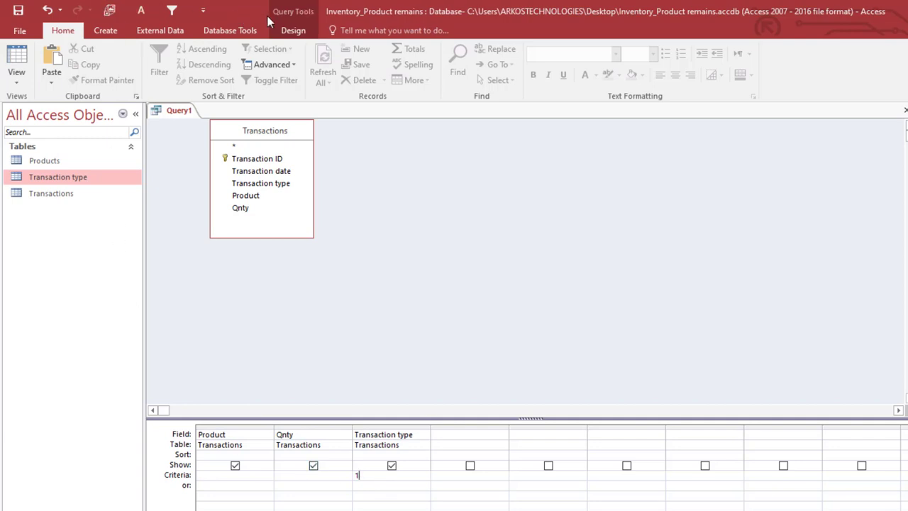
{"action": "left_click", "coordinate": [292, 30]}
{"action": "left_click", "coordinate": [40, 80]}
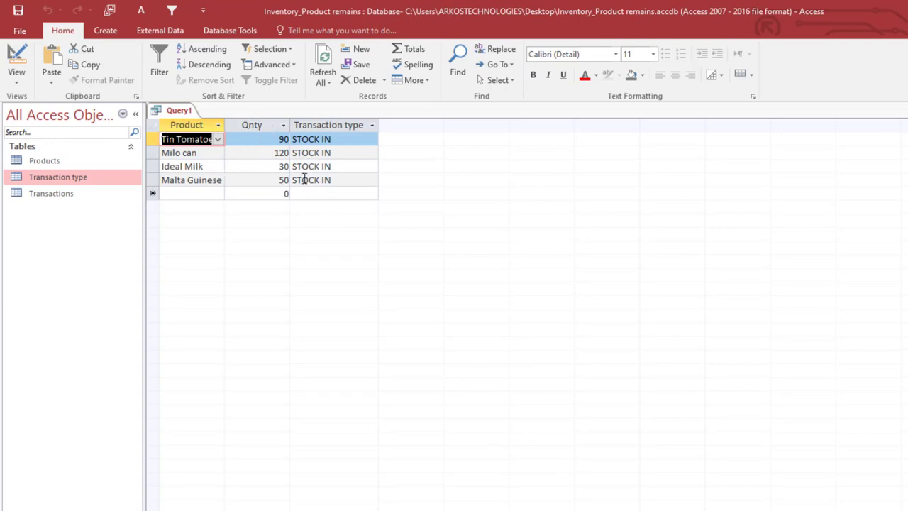
Step: Save the query as Stock Ins
{"action": "key", "text": "ctrl+s"}
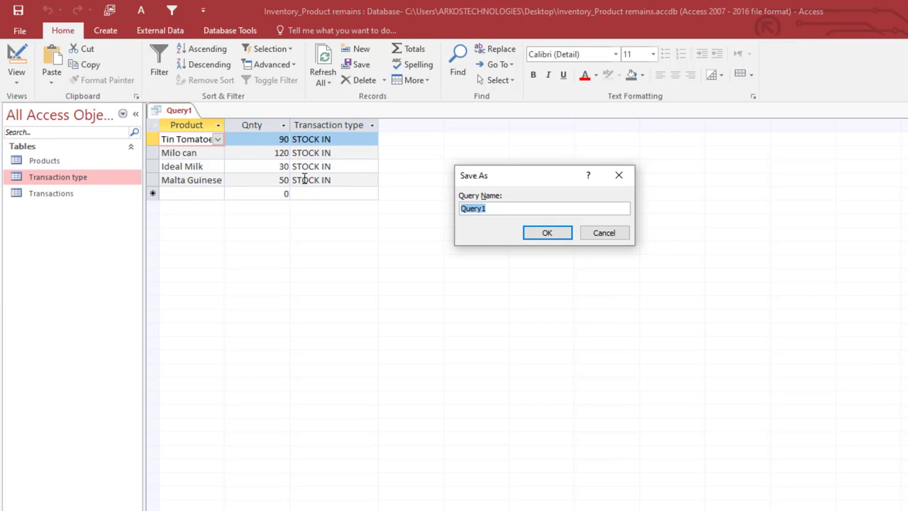
{"action": "type", "text": "Stock Ins"}
{"action": "key", "text": "Return"}
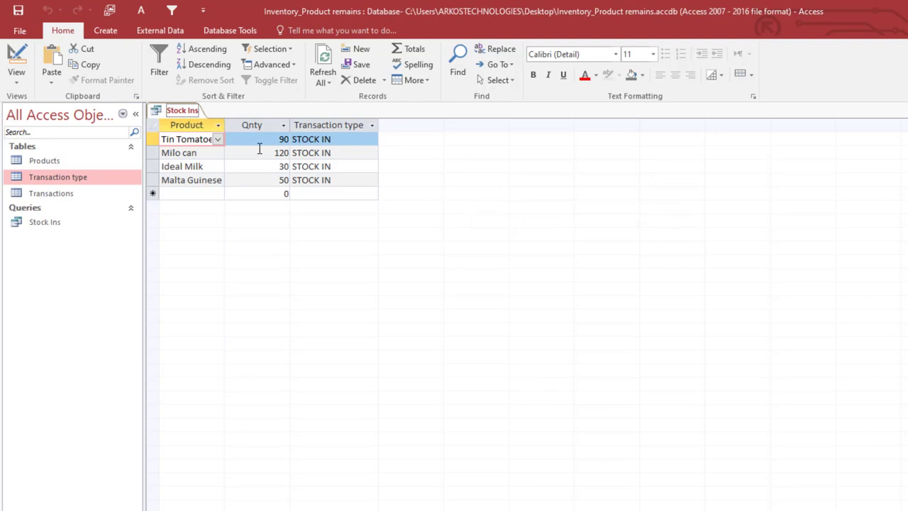
Step: Turn on totals in the design of the Stock Ins query and set the Qnty field's total to Sum
{"action": "right_click", "coordinate": [182, 113]}
{"action": "left_click", "coordinate": [208, 170]}
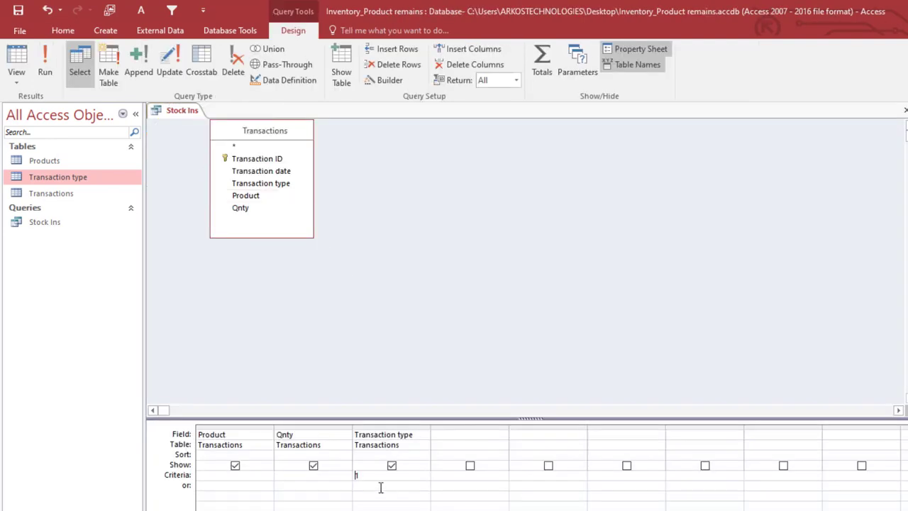
{"action": "left_click", "coordinate": [368, 447]}
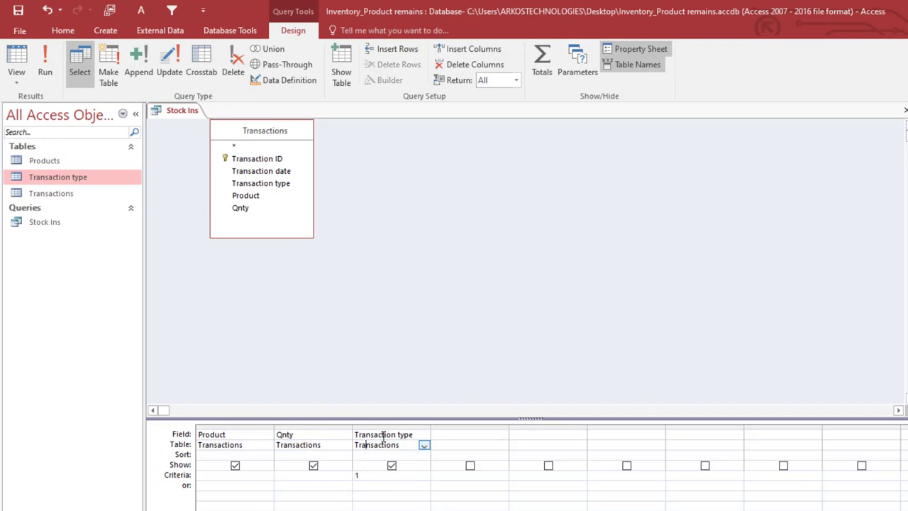
{"action": "left_click", "coordinate": [541, 57]}
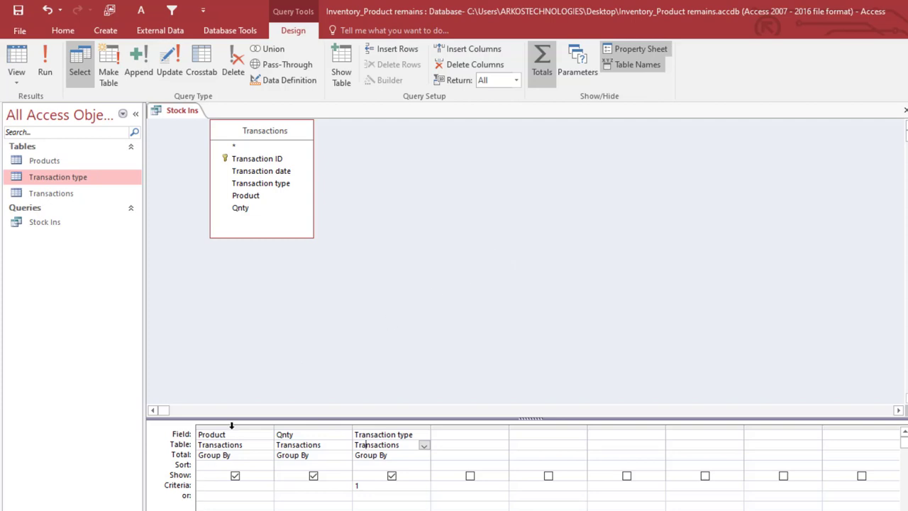
{"action": "left_click", "coordinate": [336, 456]}
{"action": "left_click", "coordinate": [346, 456]}
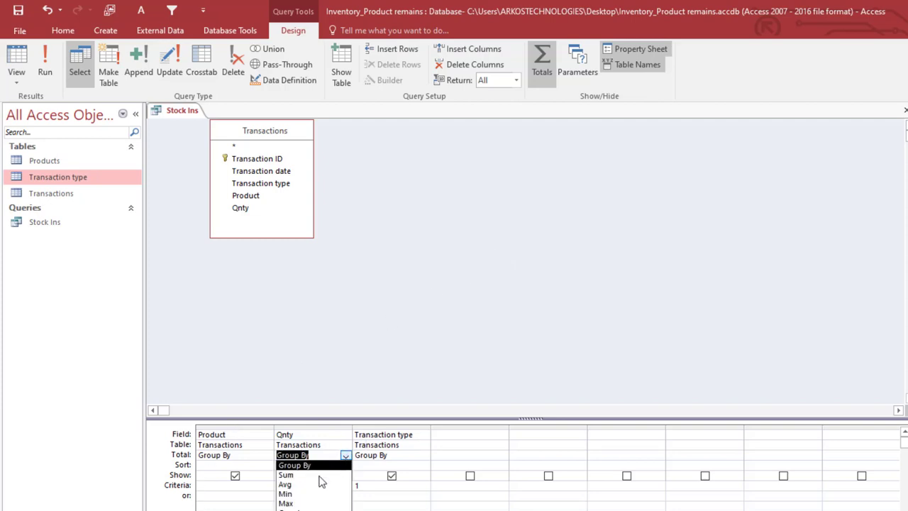
{"action": "left_click", "coordinate": [315, 476]}
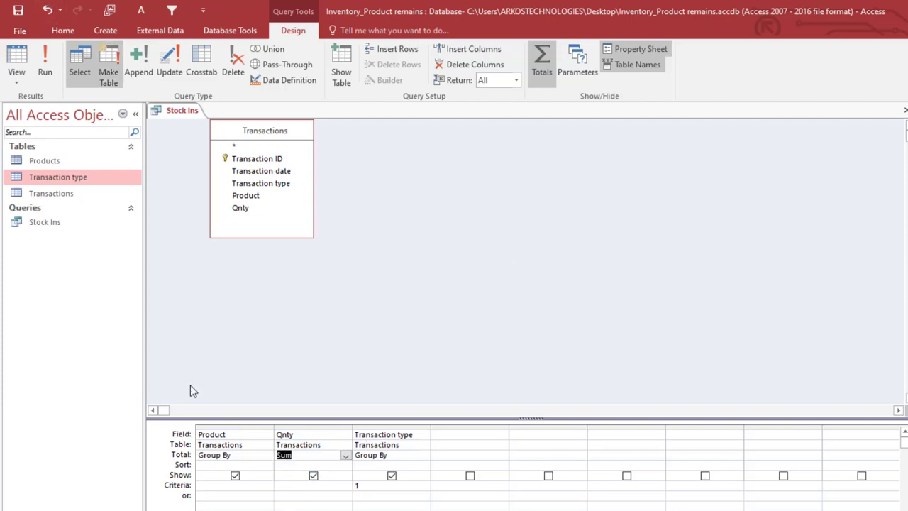
{"action": "left_click", "coordinate": [307, 445]}
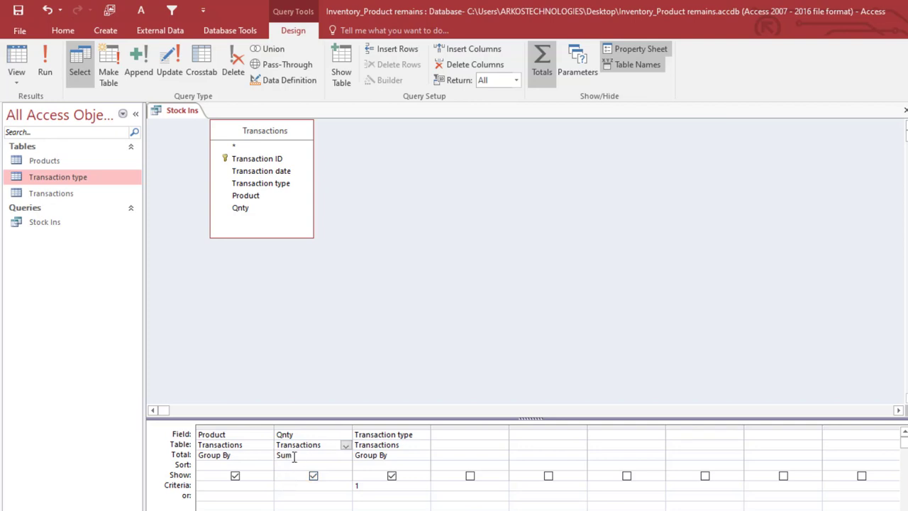
{"action": "left_click", "coordinate": [301, 455]}
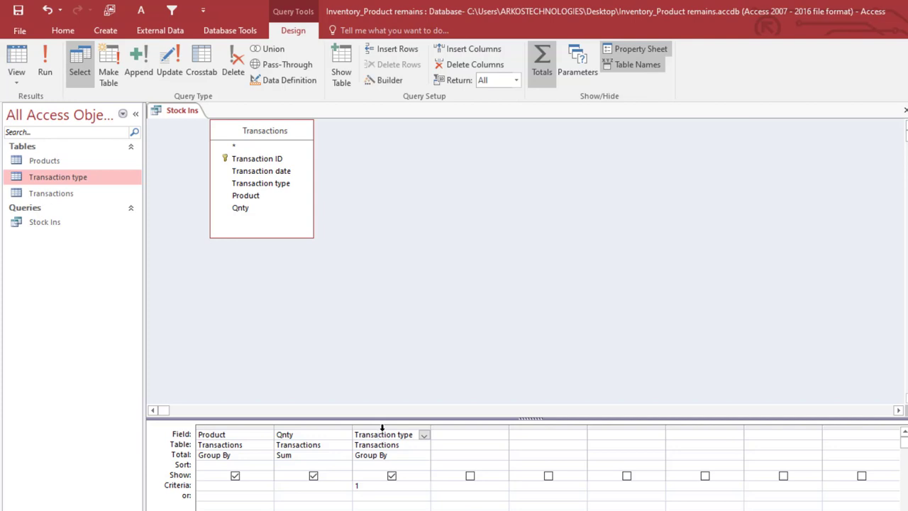
Step: Place Transaction type ahead of Qnty in the query design, and run the query with the Product column fitted to its contents
{"action": "left_click", "coordinate": [380, 429]}
{"action": "left_click_drag", "start_coordinate": [380, 434], "coordinate": [292, 440]}
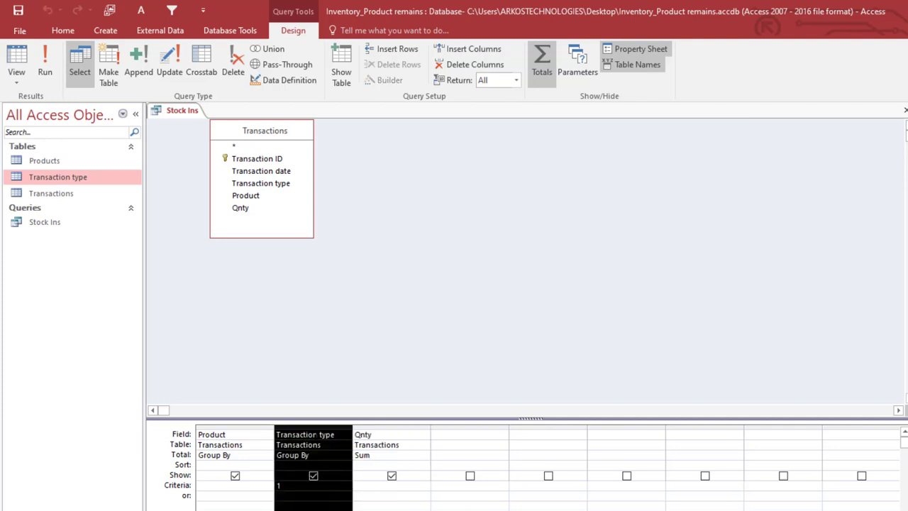
{"action": "left_click", "coordinate": [222, 444]}
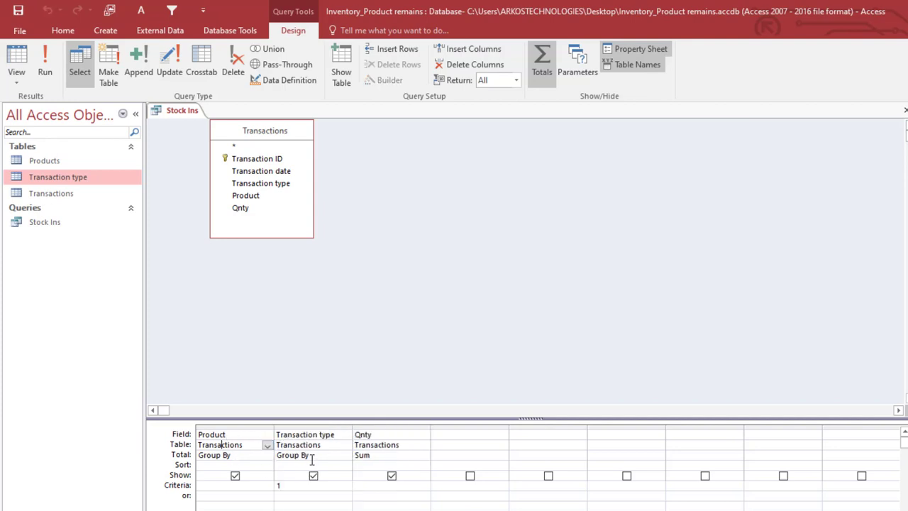
{"action": "left_click", "coordinate": [277, 484]}
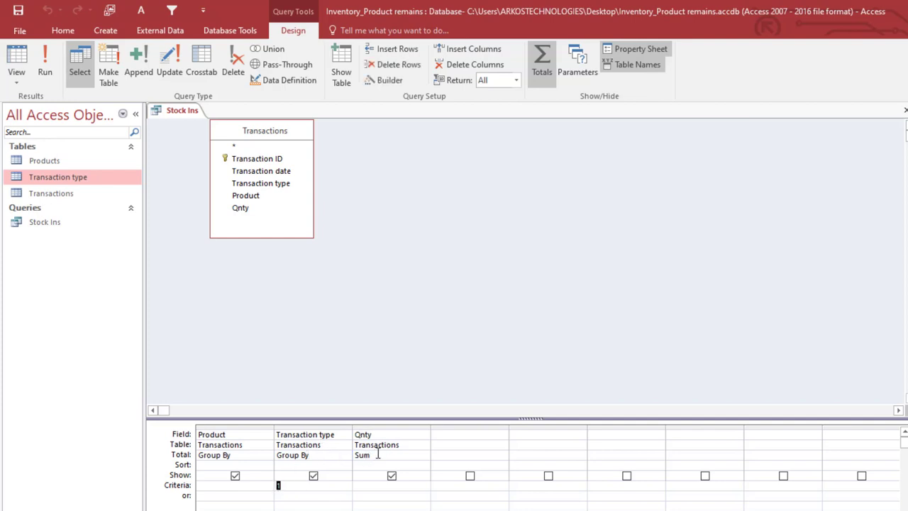
{"action": "left_click", "coordinate": [45, 71]}
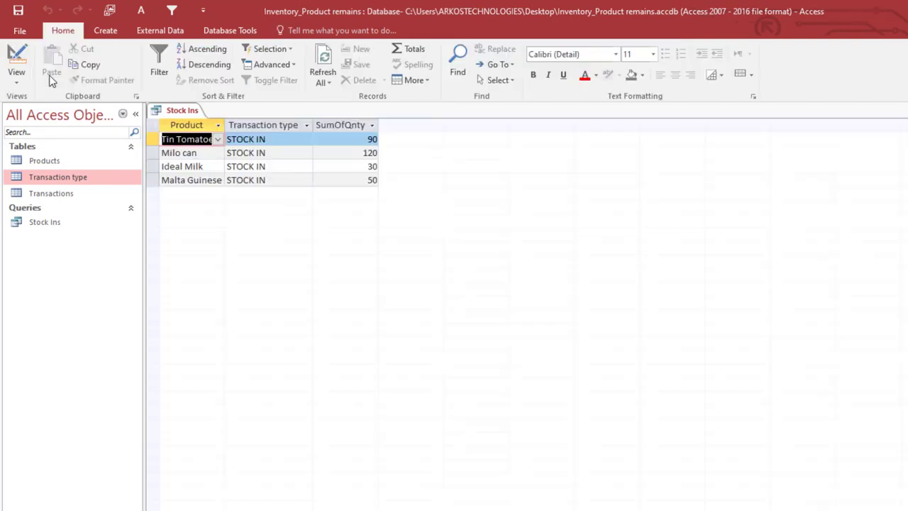
{"action": "double_click", "coordinate": [225, 123]}
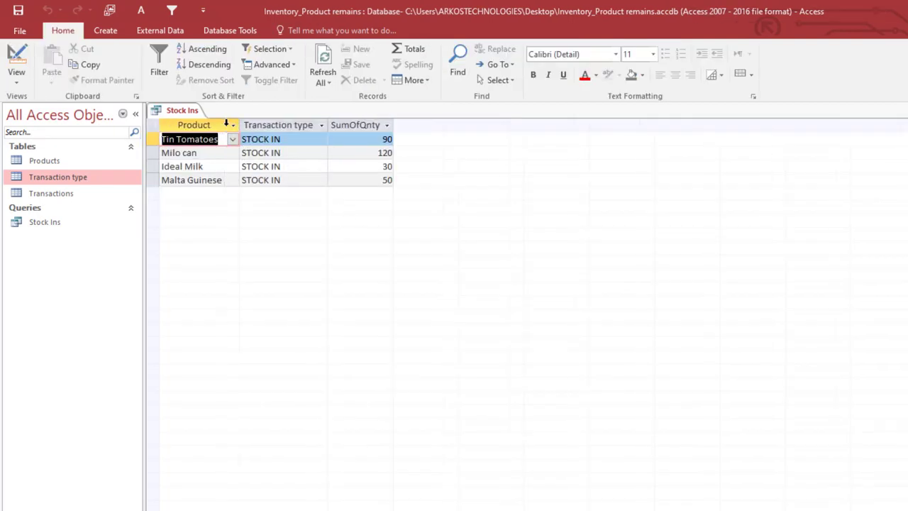
Step: Add an eighth record to the Transactions table with type STOCK IN, product Tin Tomatoes and quantity 40, and refresh the data
{"action": "double_click", "coordinate": [54, 195]}
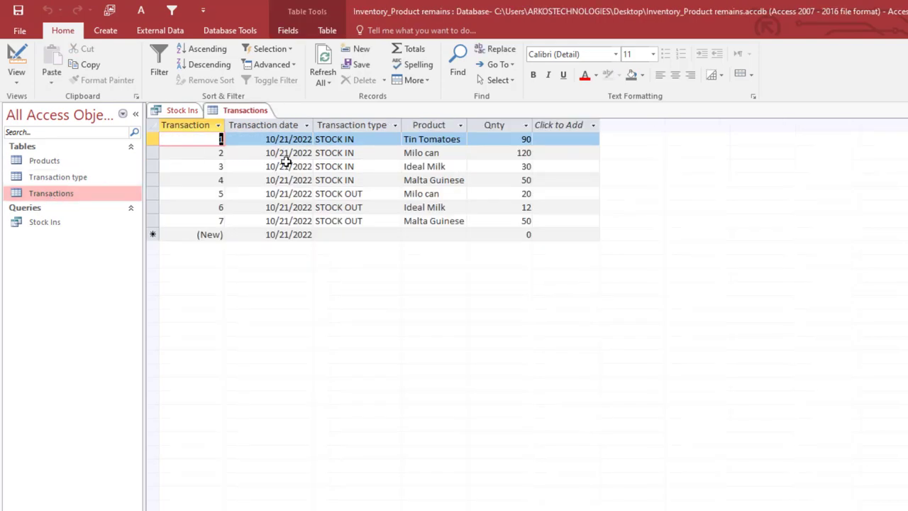
{"action": "left_click", "coordinate": [182, 112]}
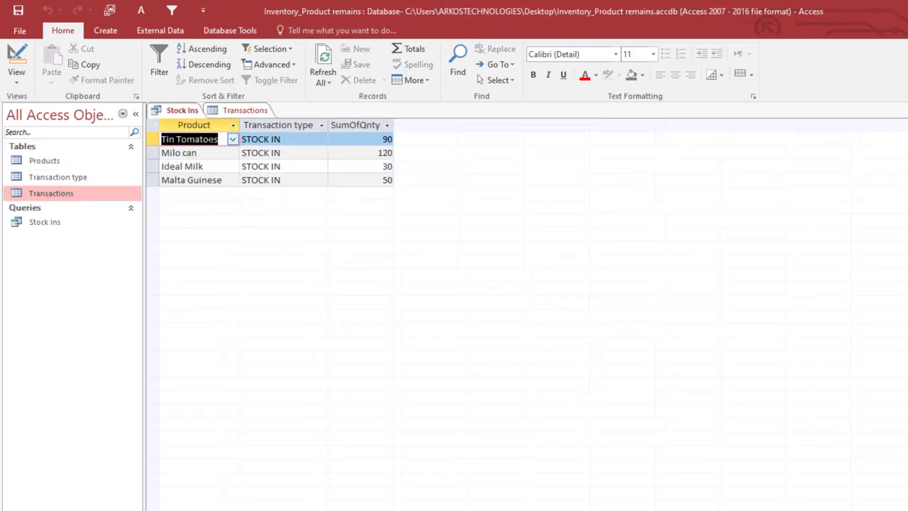
{"action": "left_click", "coordinate": [196, 112]}
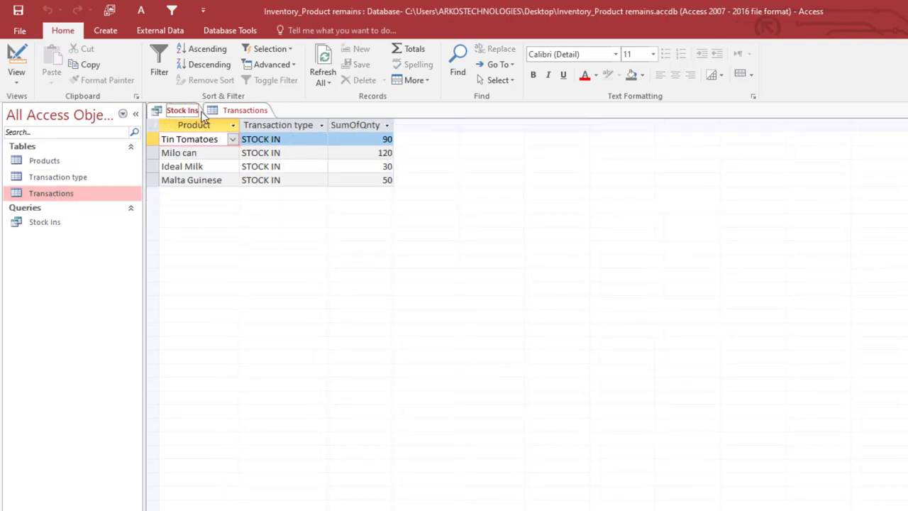
{"action": "left_click", "coordinate": [241, 111]}
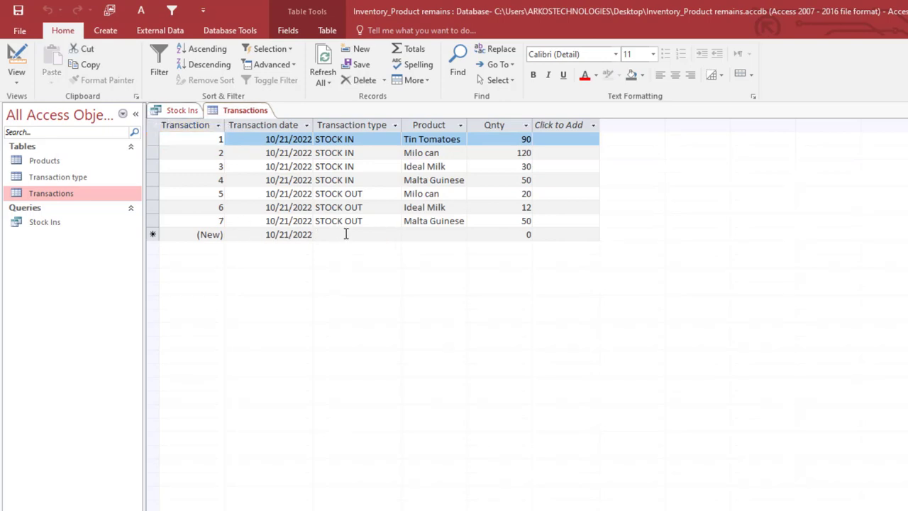
{"action": "left_click", "coordinate": [346, 234]}
{"action": "left_click", "coordinate": [395, 235]}
{"action": "left_click", "coordinate": [355, 249]}
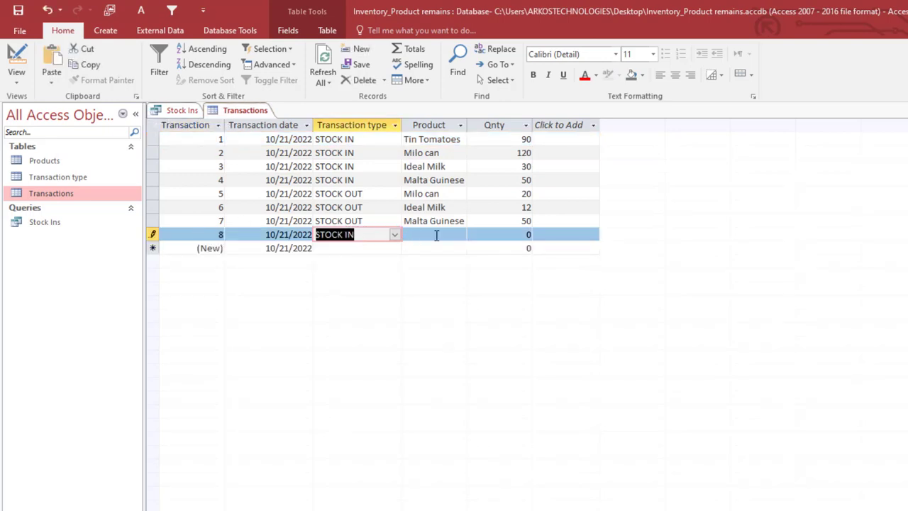
{"action": "left_click", "coordinate": [452, 235]}
{"action": "left_click", "coordinate": [460, 234]}
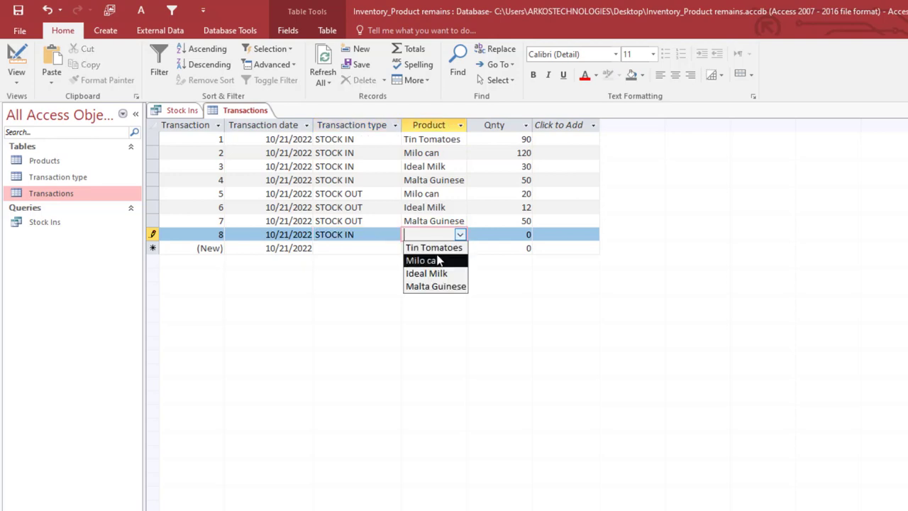
{"action": "left_click", "coordinate": [433, 248]}
{"action": "key", "text": "Tab"}
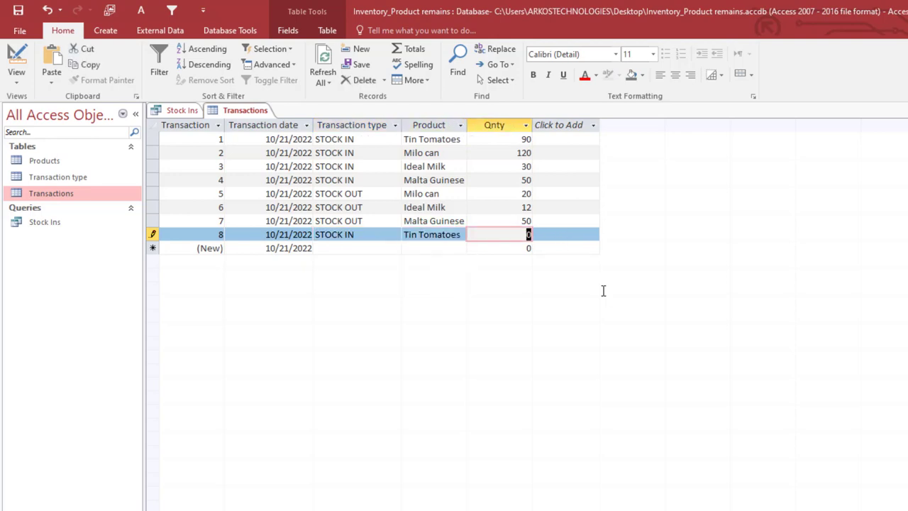
{"action": "left_click", "coordinate": [323, 84]}
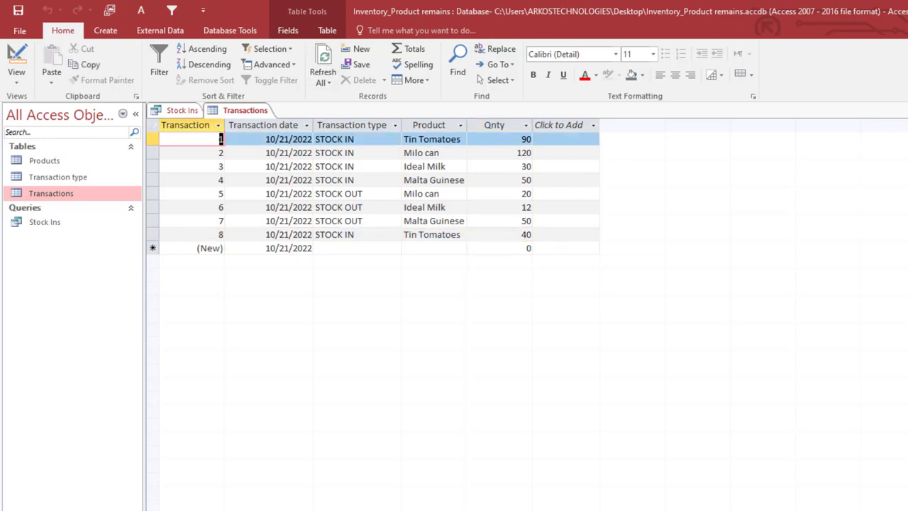
Step: Refresh the Stock Ins query to update its summed quantities per product
{"action": "left_click", "coordinate": [162, 112]}
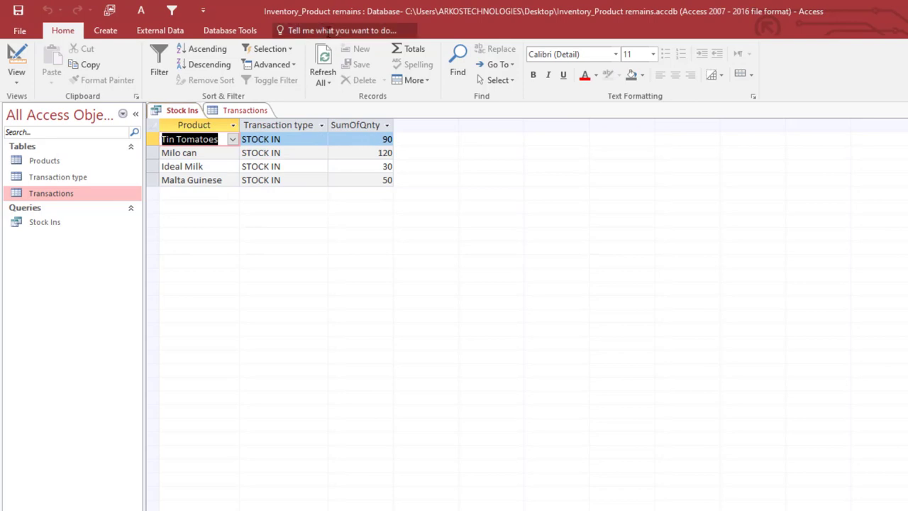
{"action": "left_click", "coordinate": [323, 71]}
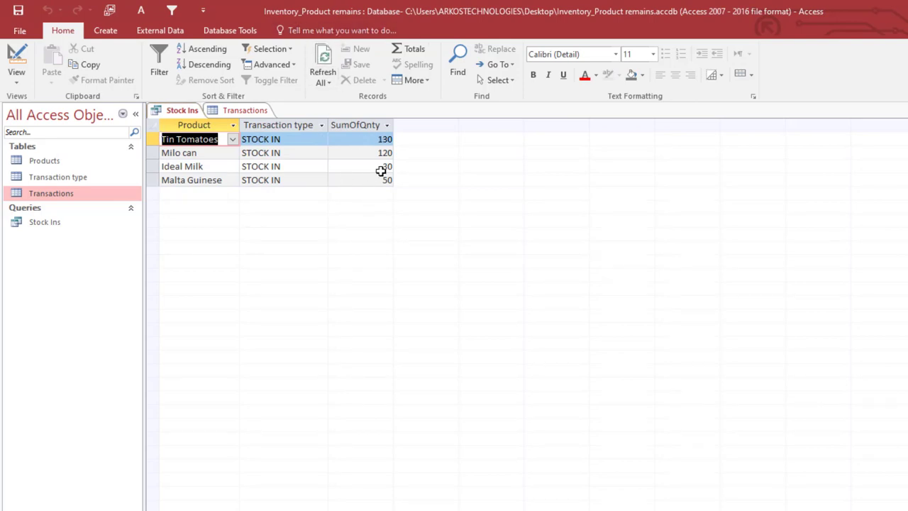
Step: Add a ninth record to the Transactions table with type STOCK IN, product Malta Guinese and quantity 40
{"action": "left_click", "coordinate": [239, 112]}
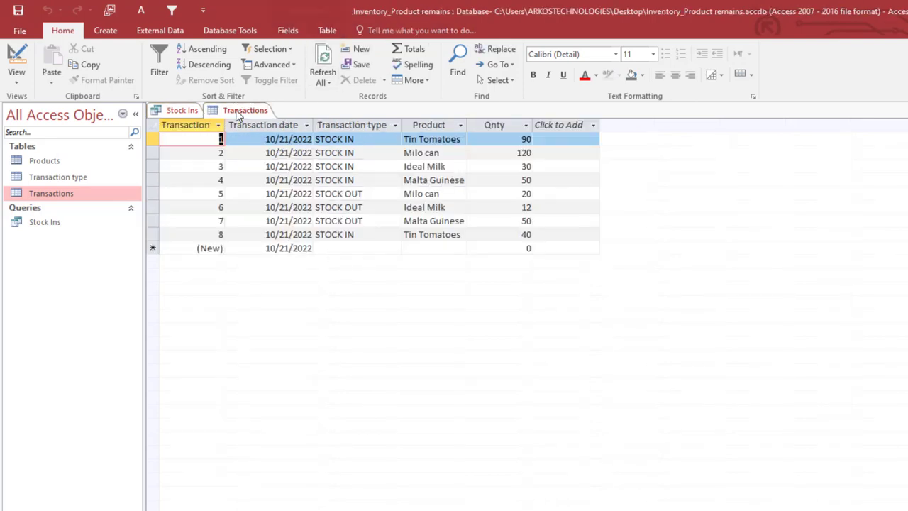
{"action": "left_click", "coordinate": [391, 247]}
{"action": "left_click", "coordinate": [395, 247]}
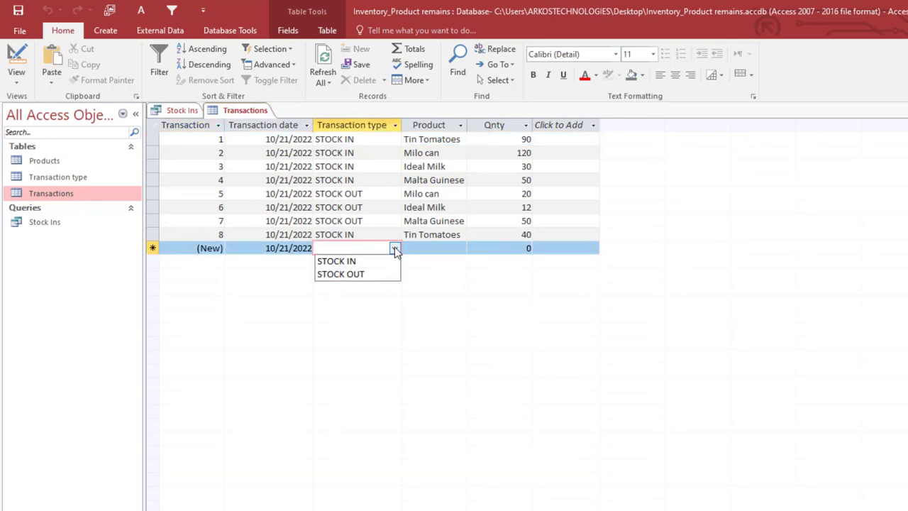
{"action": "left_click", "coordinate": [335, 261]}
{"action": "left_click", "coordinate": [435, 248]}
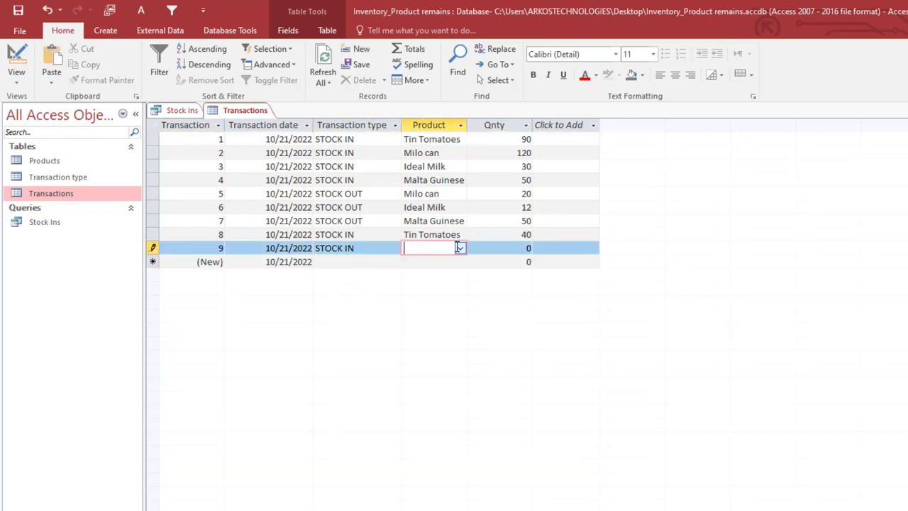
{"action": "left_click", "coordinate": [460, 248]}
{"action": "left_click", "coordinate": [442, 302]}
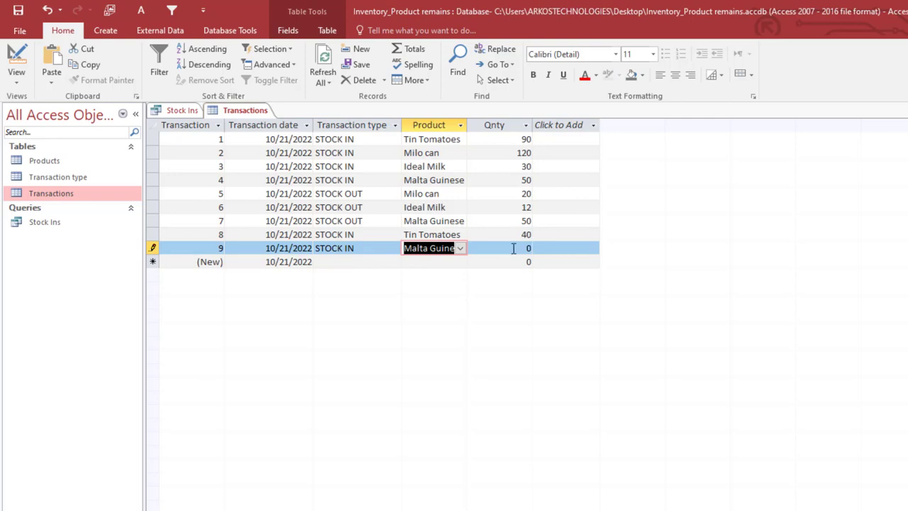
{"action": "key", "text": "Tab"}
{"action": "type", "text": "40"}
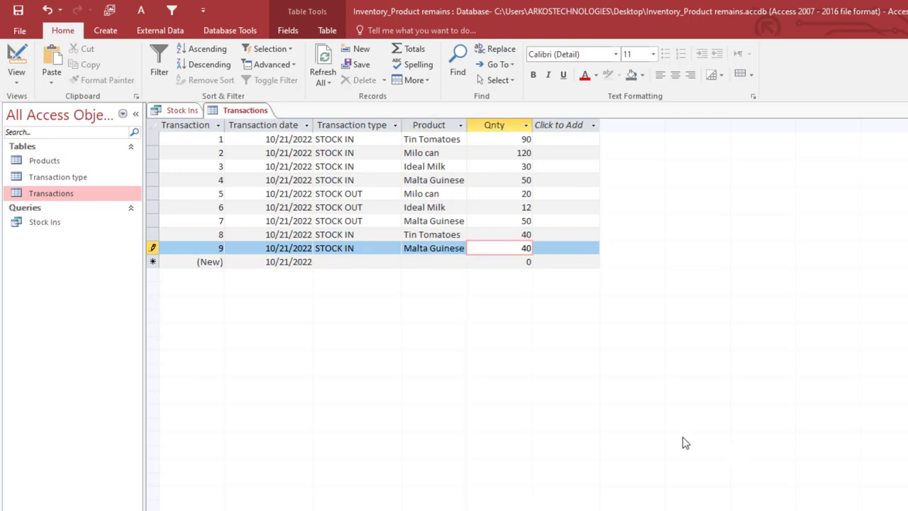
Step: Refresh the Transactions table and the Stock Ins query, and check the summed quantity for Malta Guinese
{"action": "left_click", "coordinate": [186, 120]}
{"action": "left_click", "coordinate": [185, 115]}
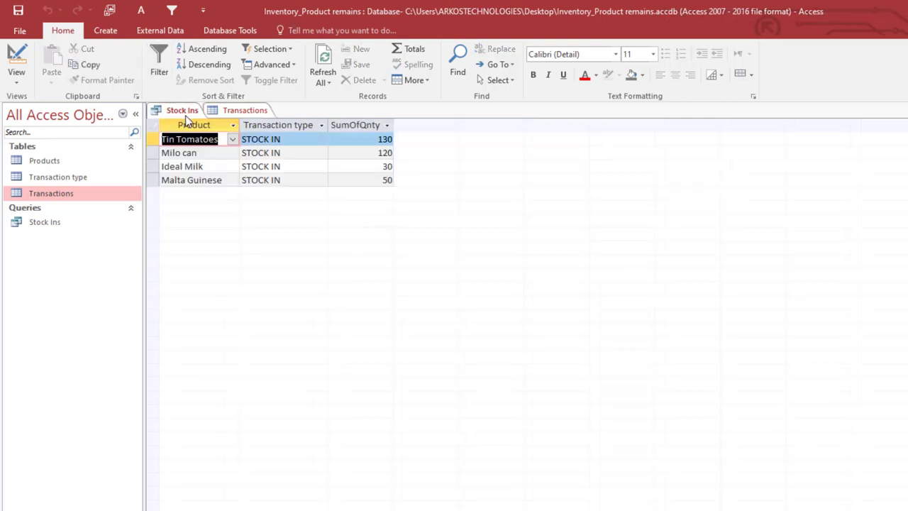
{"action": "left_click", "coordinate": [236, 111]}
{"action": "left_click", "coordinate": [322, 54]}
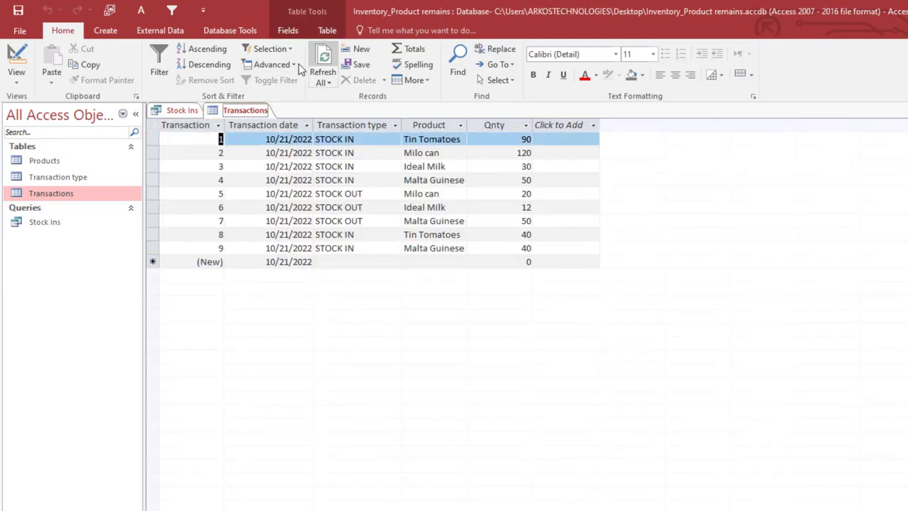
{"action": "left_click", "coordinate": [176, 111]}
{"action": "left_click", "coordinate": [322, 60]}
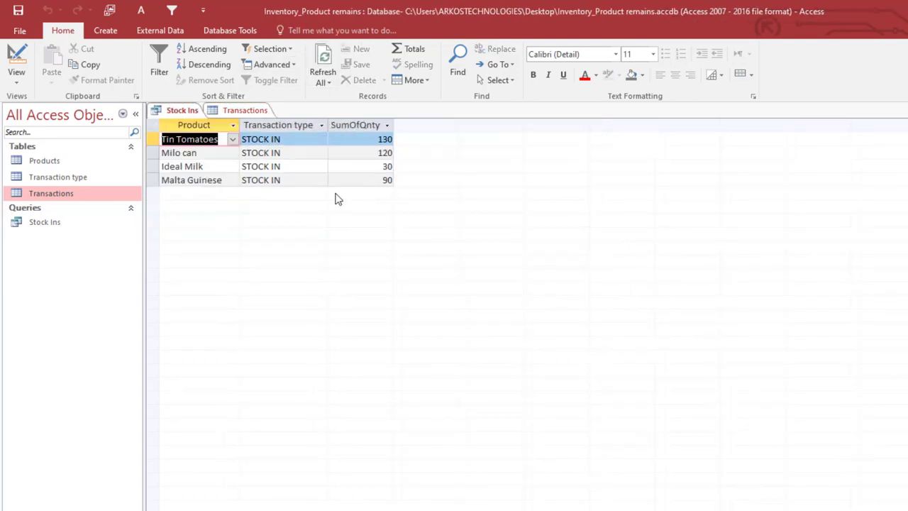
{"action": "left_click", "coordinate": [386, 182]}
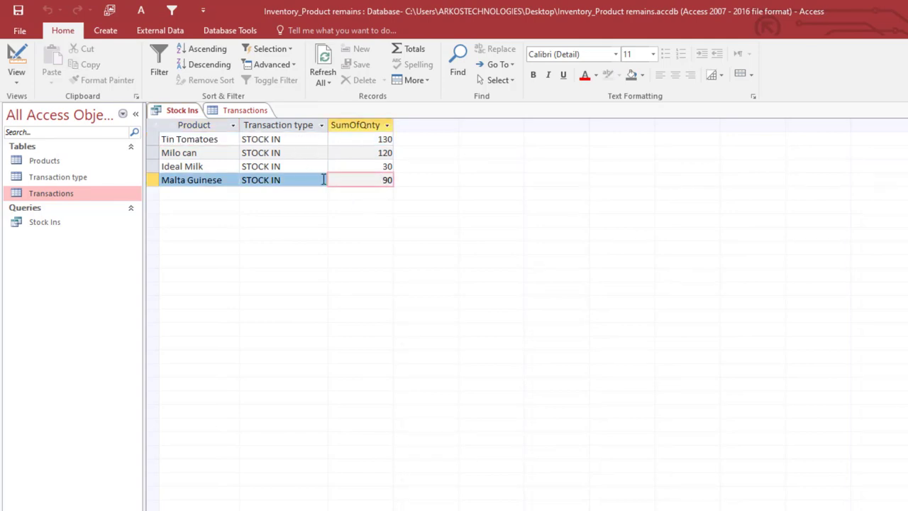
Step: Close all open database objects, including the Stock Ins query and the Transactions table
{"action": "right_click", "coordinate": [178, 112]}
{"action": "left_click", "coordinate": [192, 114]}
{"action": "right_click", "coordinate": [191, 113]}
{"action": "left_click", "coordinate": [241, 155]}
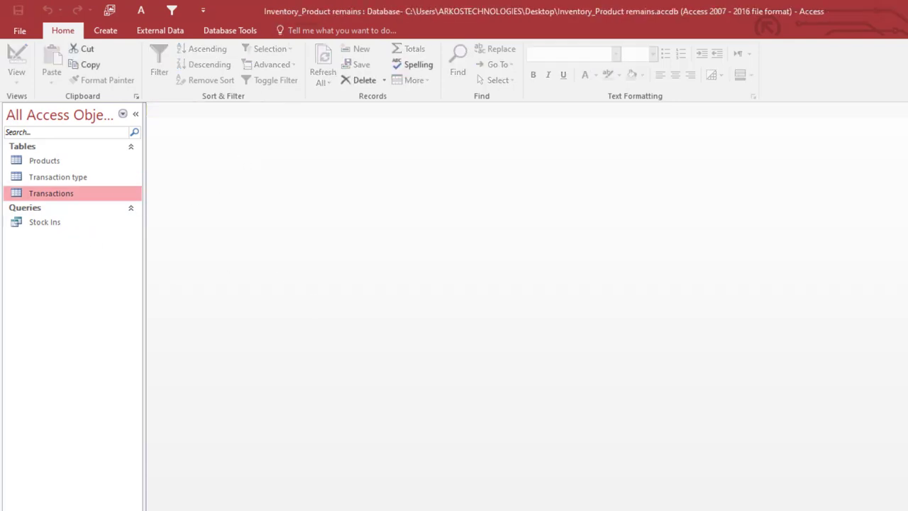
Step: Duplicate the Stock Ins query under the name Stock Outs
{"action": "left_click", "coordinate": [37, 229]}
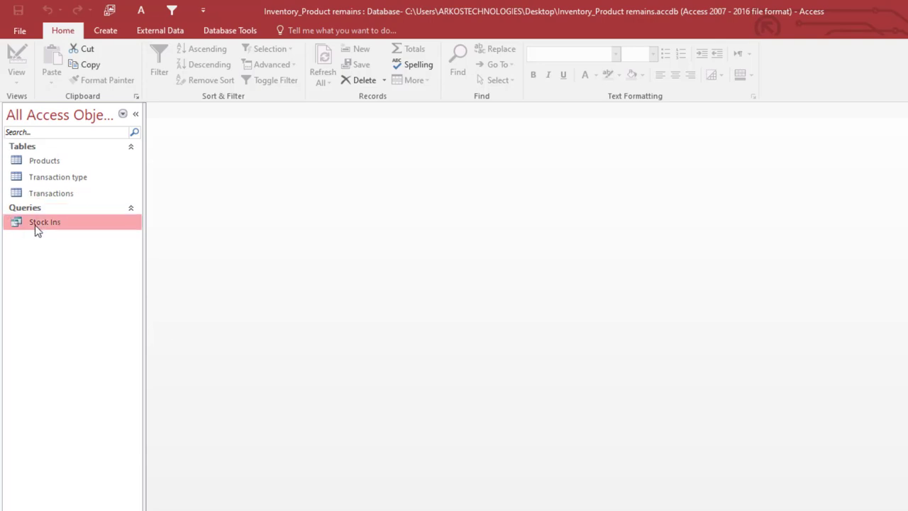
{"action": "key", "text": "ctrl+c"}
{"action": "right_click", "coordinate": [37, 229]}
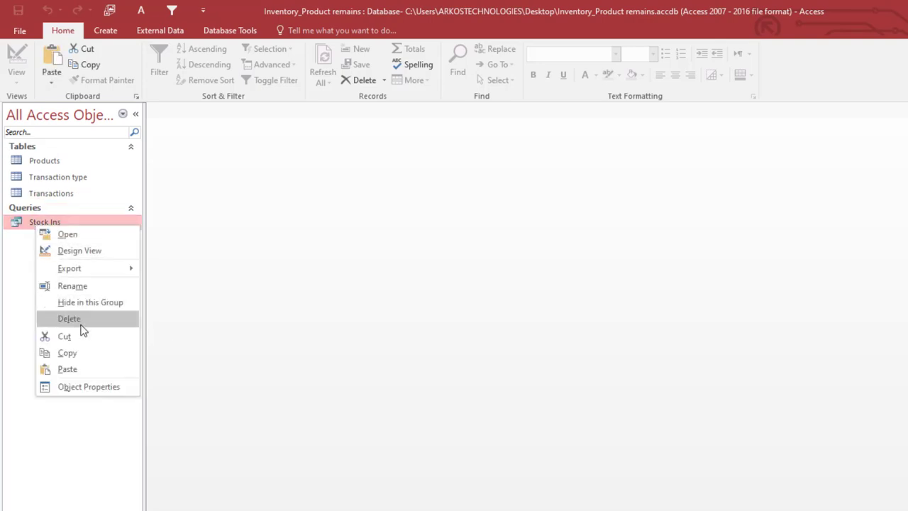
{"action": "left_click", "coordinate": [80, 354]}
{"action": "key", "text": "ctrl+v"}
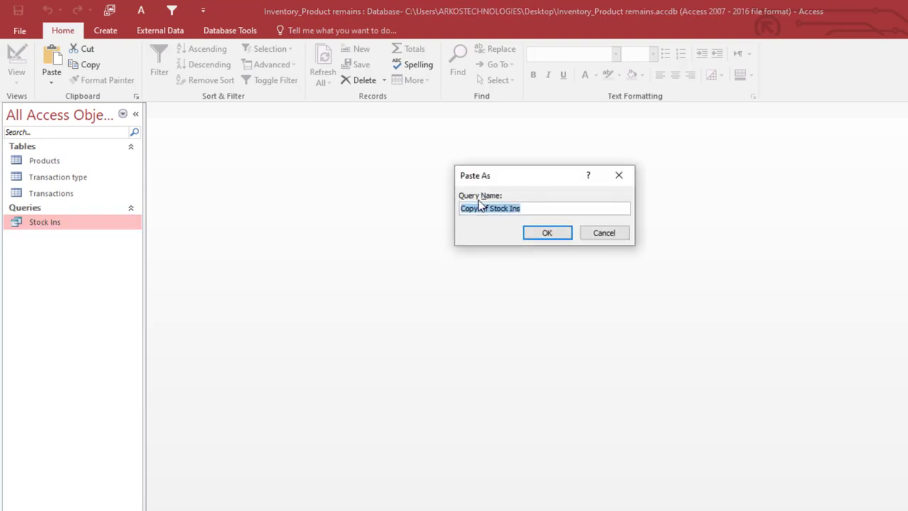
{"action": "type", "text": "Stock Outs"}
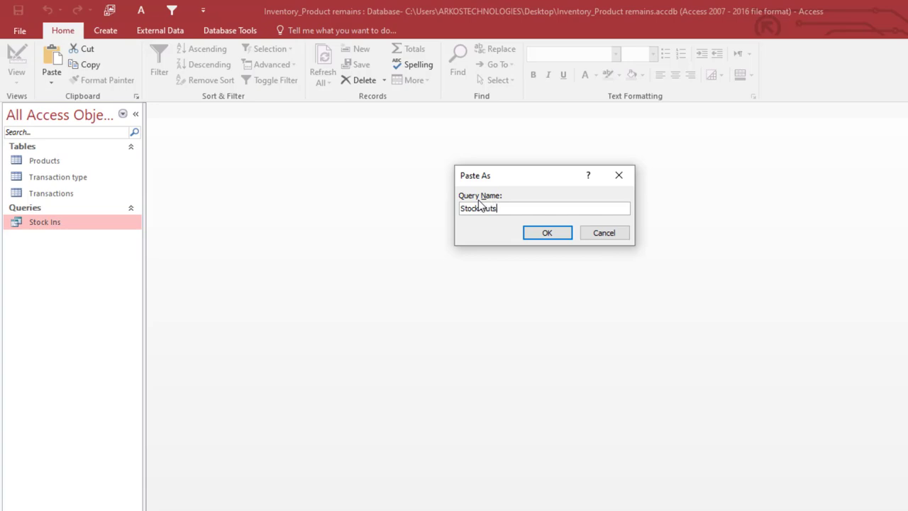
{"action": "key", "text": "Return"}
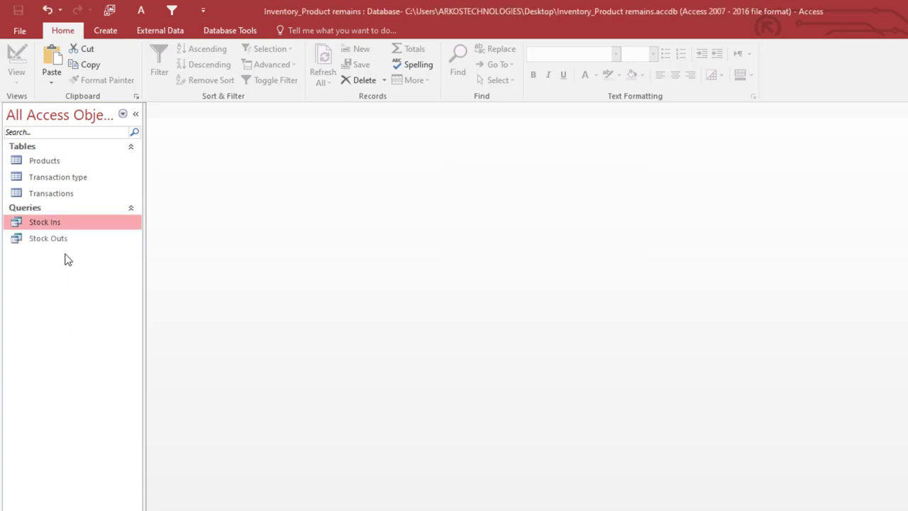
Step: Change the Transaction type criterion to 2 in the design of the Stock Outs query, and run it
{"action": "left_click", "coordinate": [69, 243]}
{"action": "right_click", "coordinate": [70, 244]}
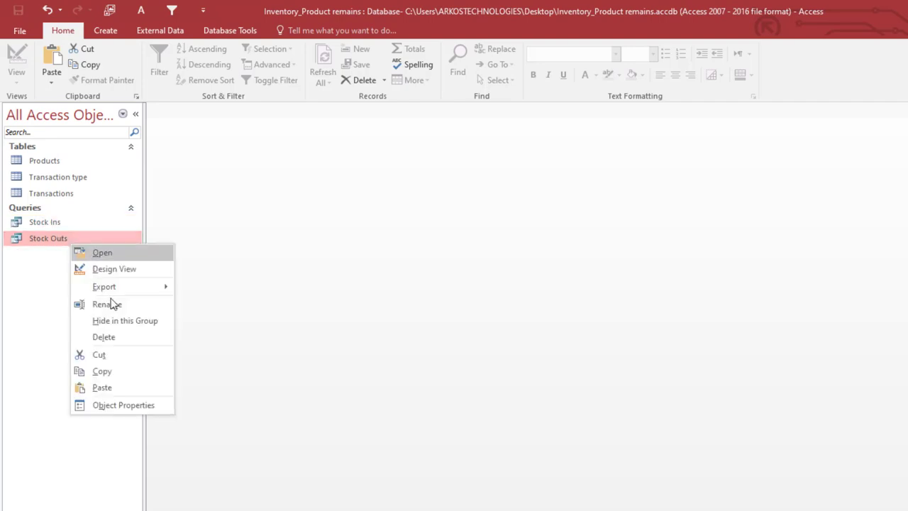
{"action": "left_click", "coordinate": [116, 270]}
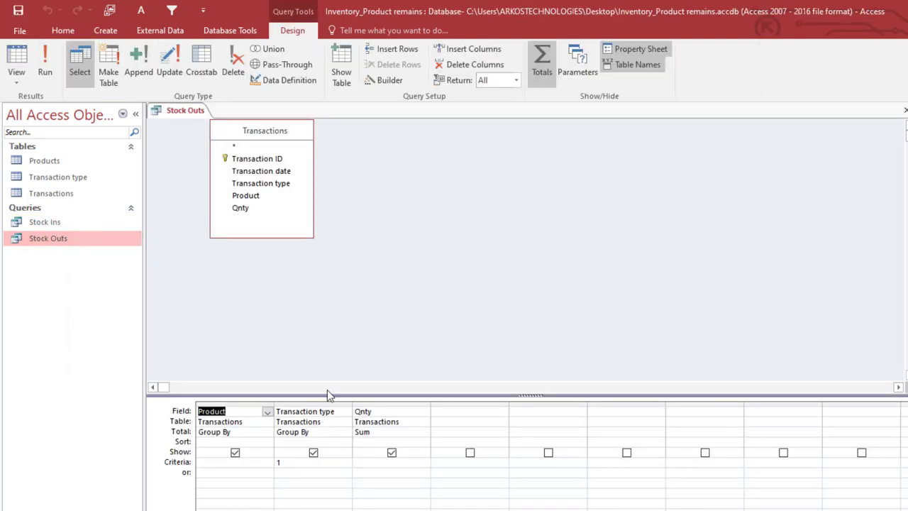
{"action": "left_click_drag", "start_coordinate": [300, 462], "coordinate": [246, 460]}
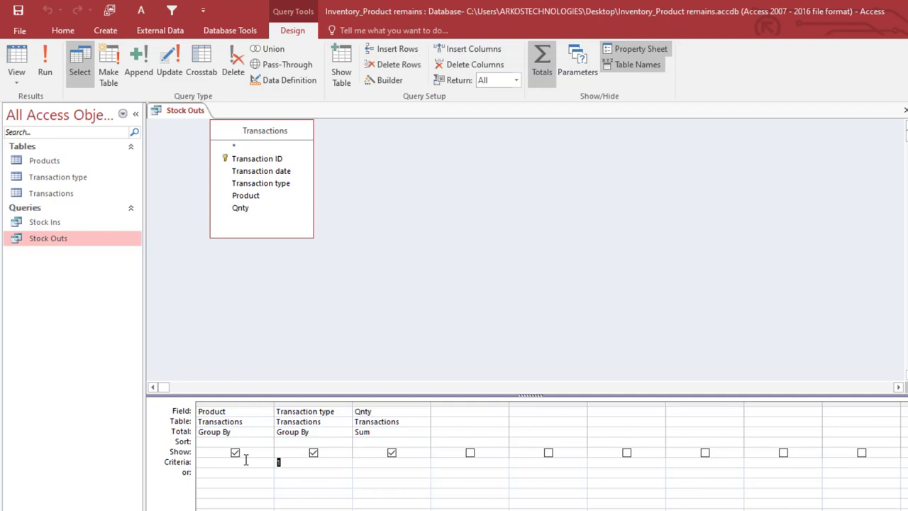
{"action": "left_click", "coordinate": [310, 472]}
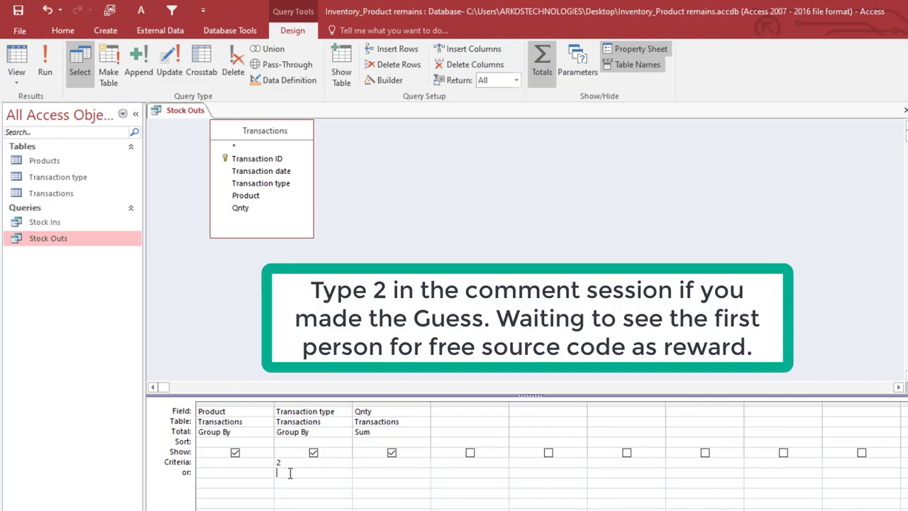
{"action": "left_click", "coordinate": [47, 71]}
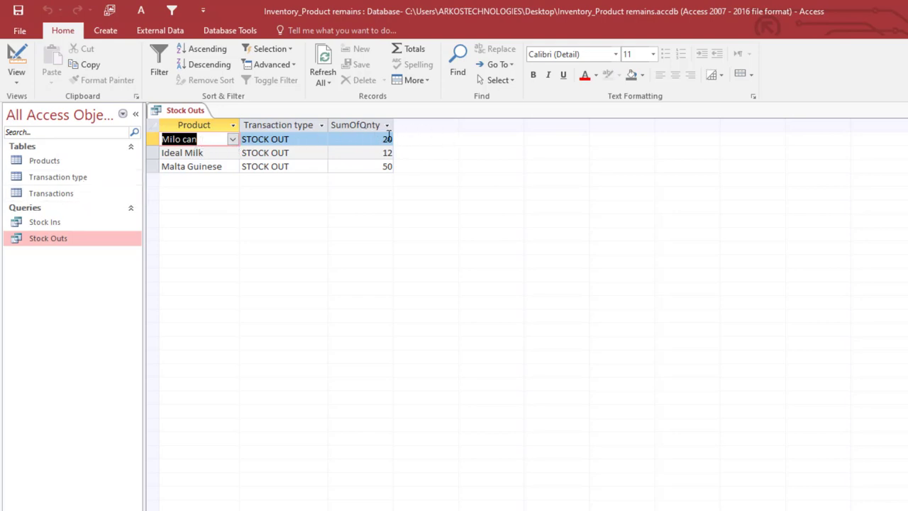
Step: Add a tenth record to the Transactions table with type STOCK OUT, product Milo can and quantity 12, and refresh the data
{"action": "double_click", "coordinate": [69, 194]}
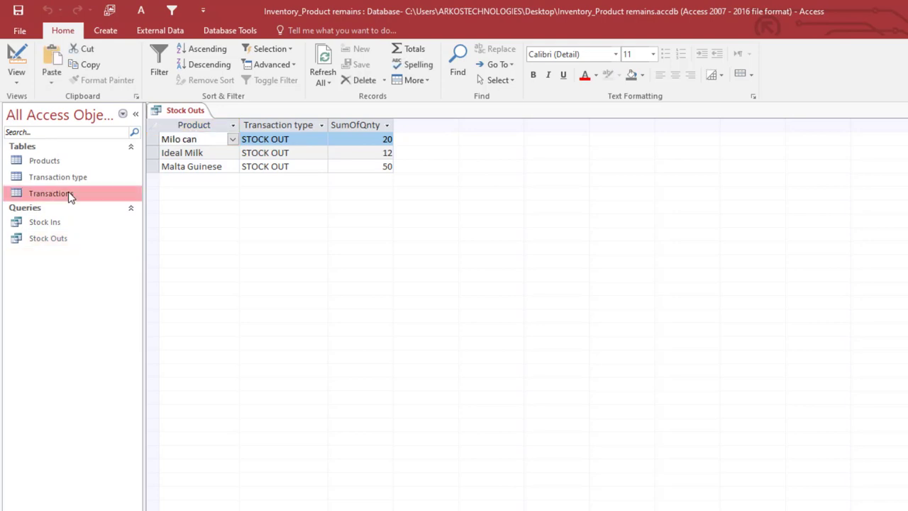
{"action": "left_click", "coordinate": [336, 261]}
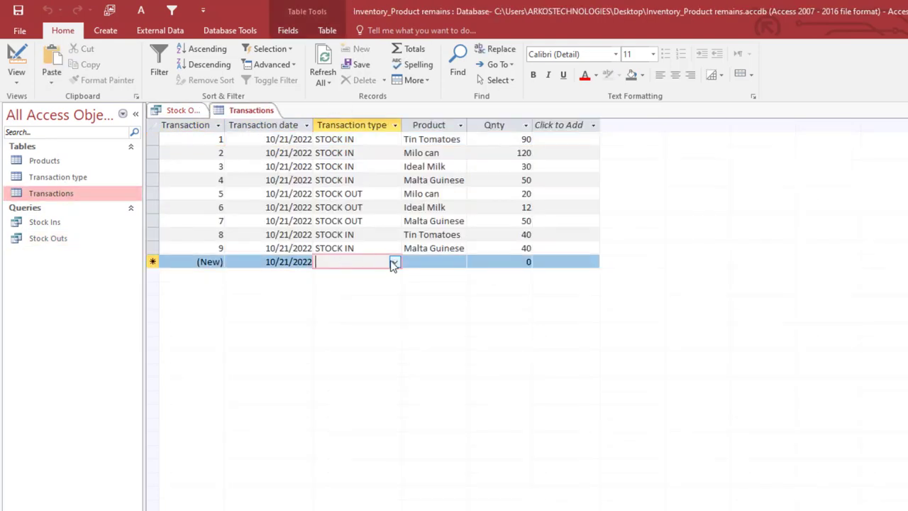
{"action": "left_click", "coordinate": [394, 262]}
{"action": "left_click", "coordinate": [374, 289]}
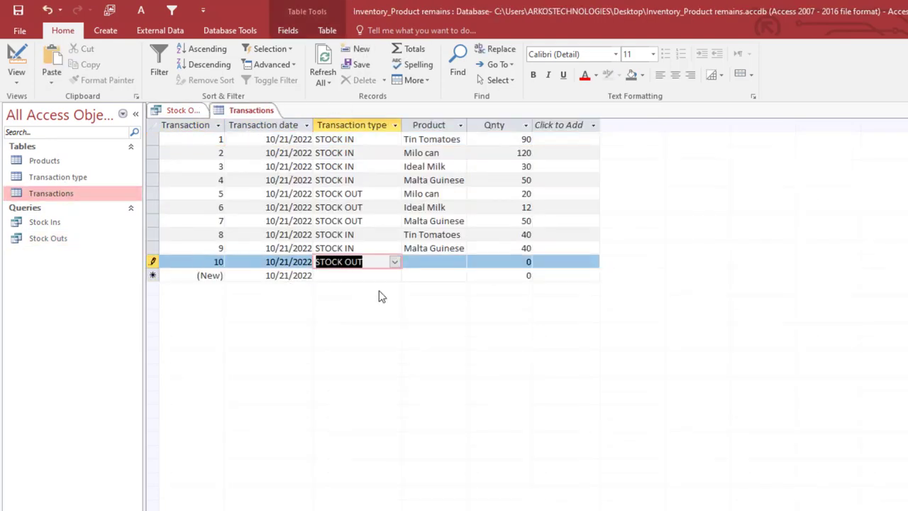
{"action": "left_click", "coordinate": [453, 262]}
{"action": "left_click", "coordinate": [459, 262]}
{"action": "left_click", "coordinate": [429, 288]}
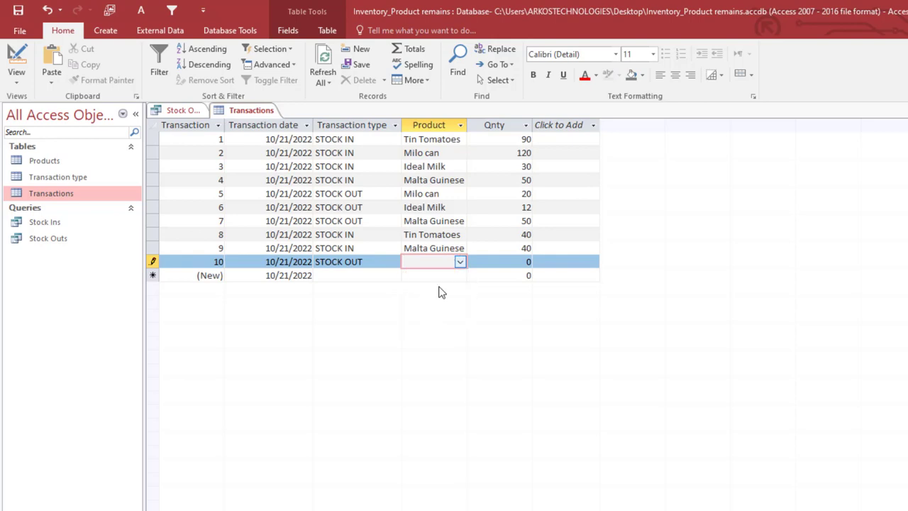
{"action": "left_click", "coordinate": [526, 261]}
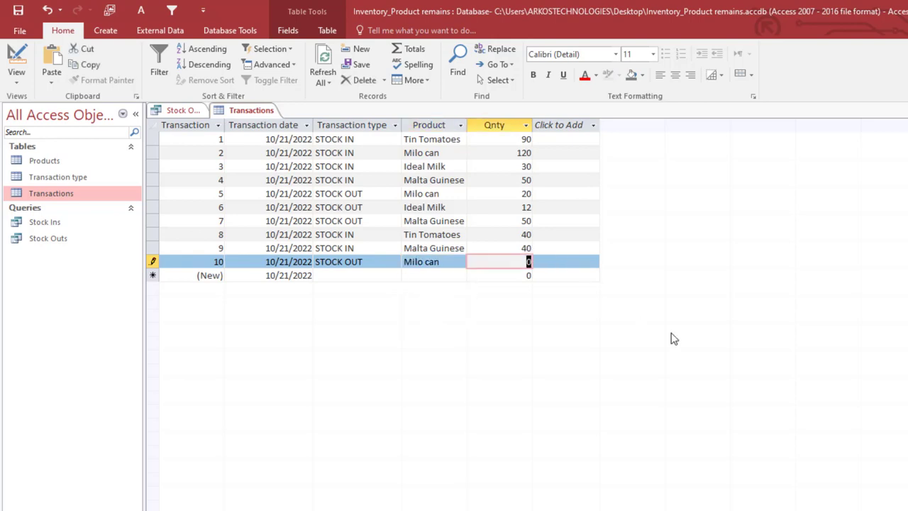
{"action": "type", "text": "12"}
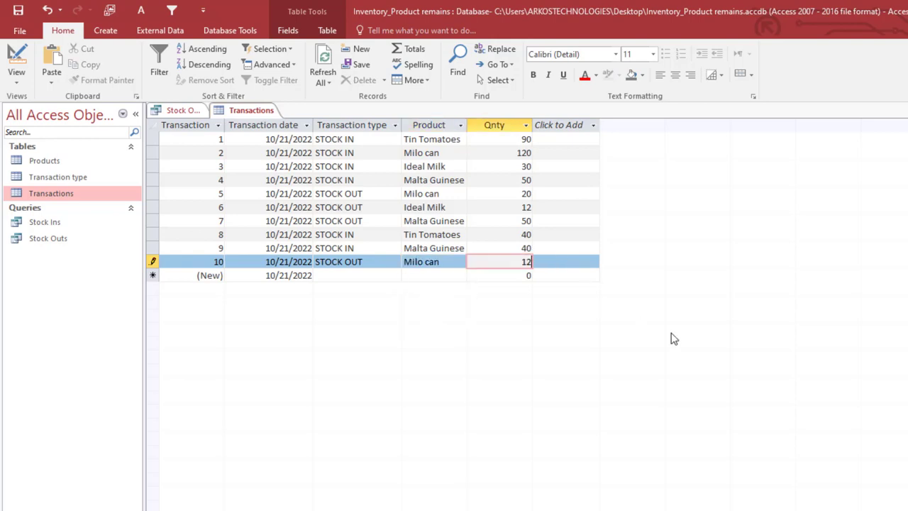
{"action": "left_click", "coordinate": [323, 58]}
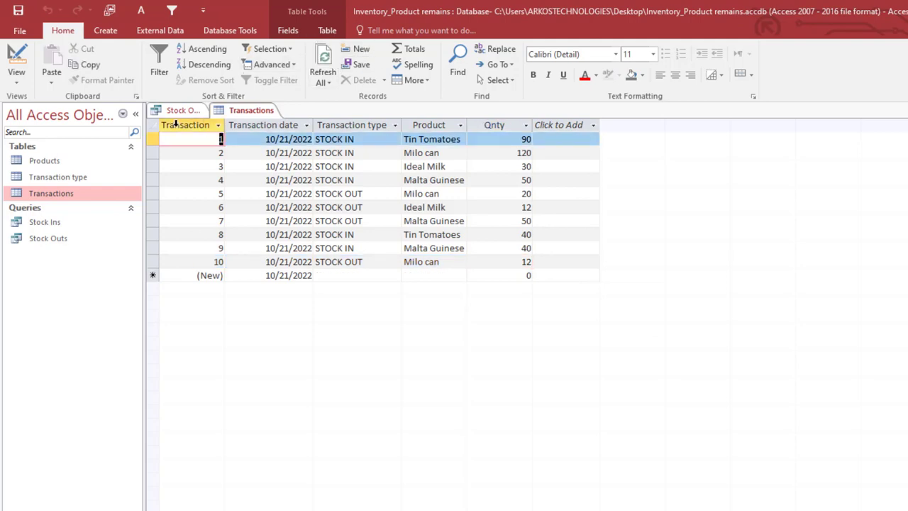
Step: Refresh the Stock Outs query and check its summed quantities per product
{"action": "left_click", "coordinate": [178, 111]}
{"action": "left_click", "coordinate": [324, 60]}
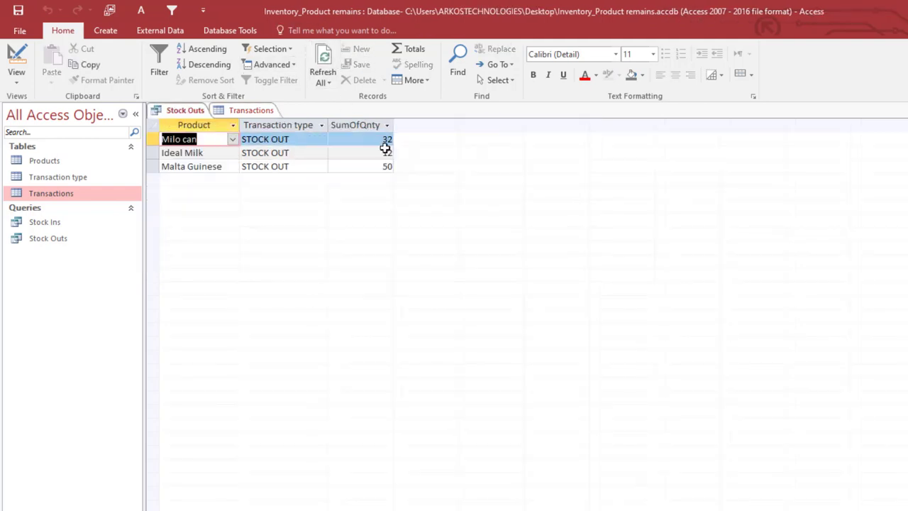
{"action": "left_click", "coordinate": [358, 154]}
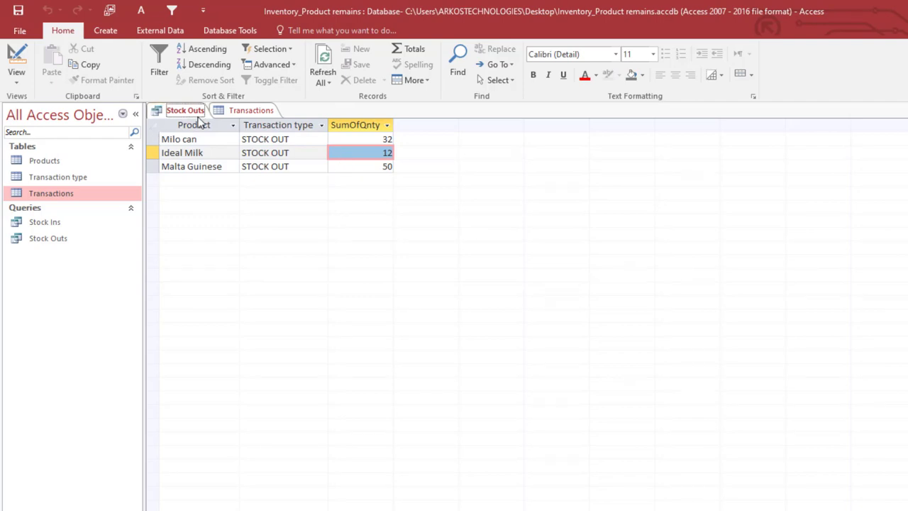
Step: Close the Transactions table, open the Stock Ins query, and compare its totals with those in Stock Outs
{"action": "left_click", "coordinate": [241, 111]}
{"action": "right_click", "coordinate": [243, 113]}
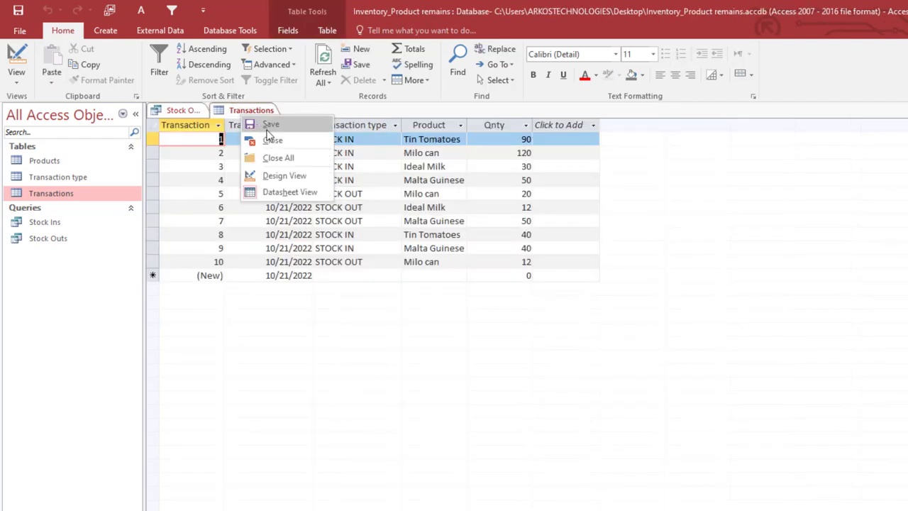
{"action": "left_click", "coordinate": [270, 139]}
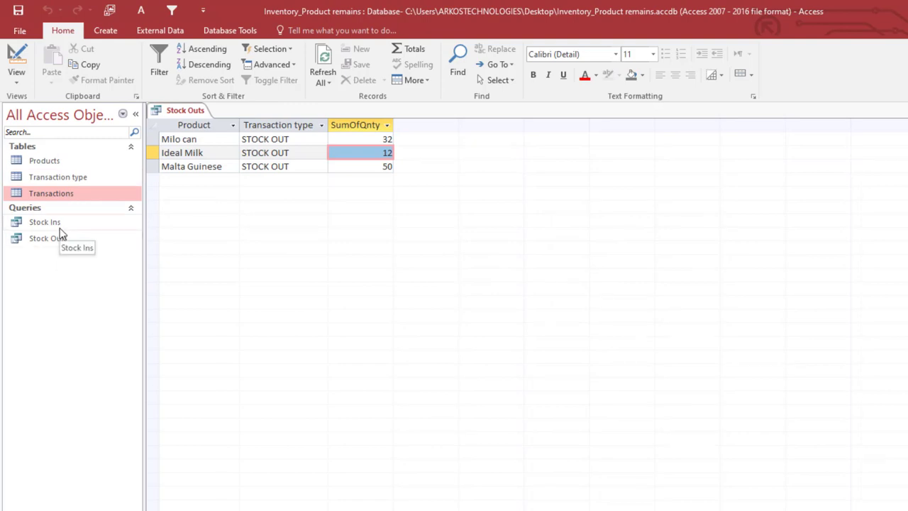
{"action": "double_click", "coordinate": [60, 228]}
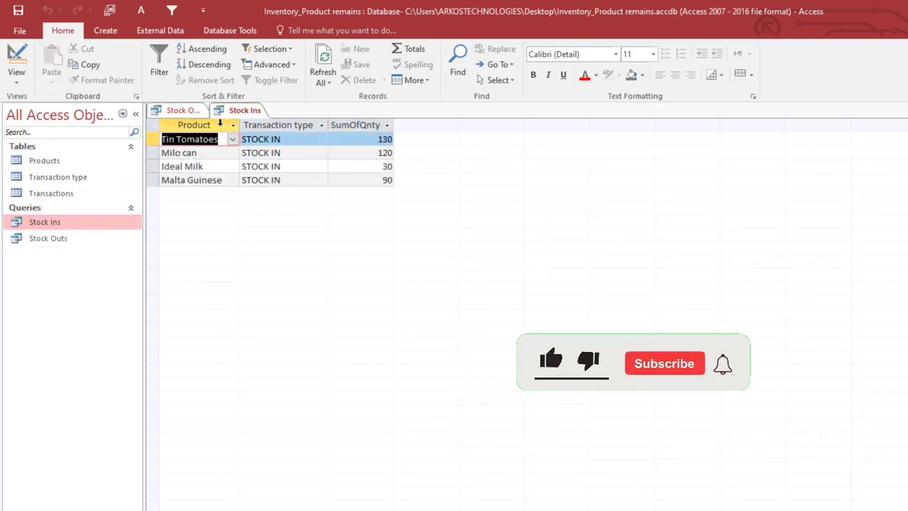
{"action": "left_click", "coordinate": [183, 111]}
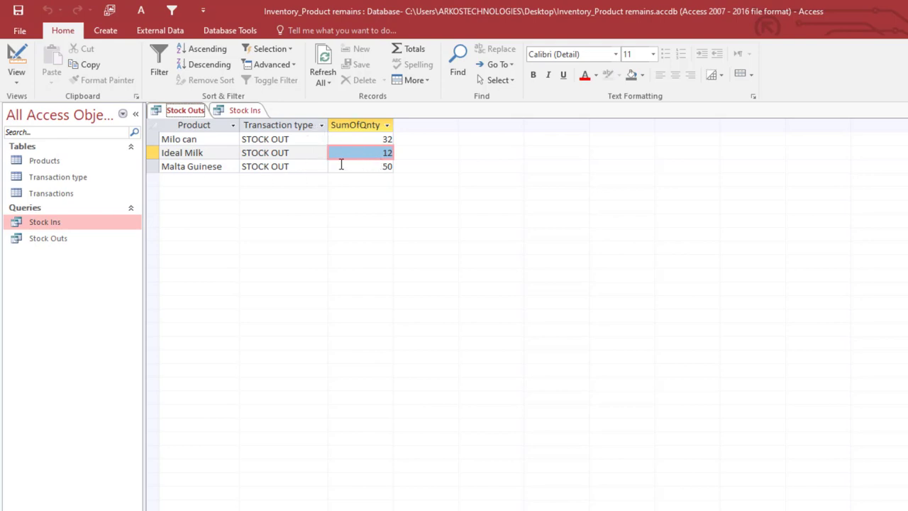
Step: Show the Stock Outs query in design view and reposition the Transactions field list in it
{"action": "right_click", "coordinate": [193, 112]}
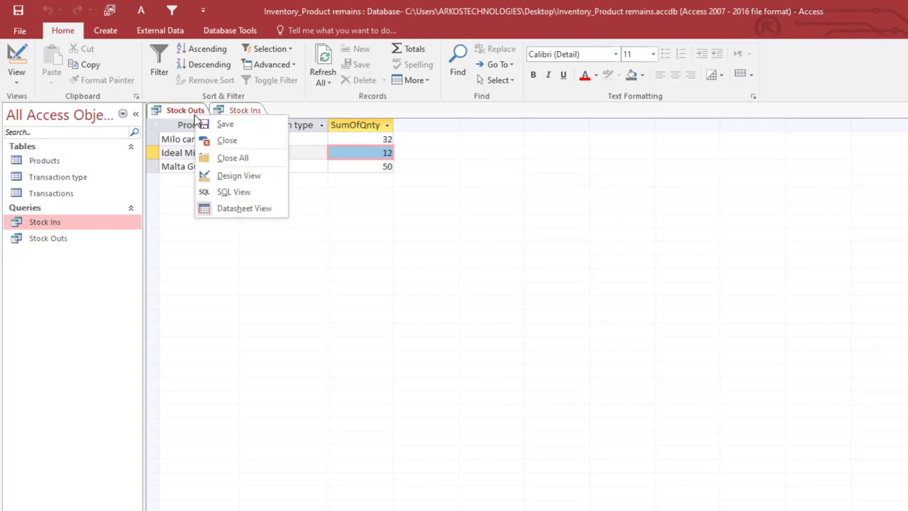
{"action": "left_click", "coordinate": [237, 176]}
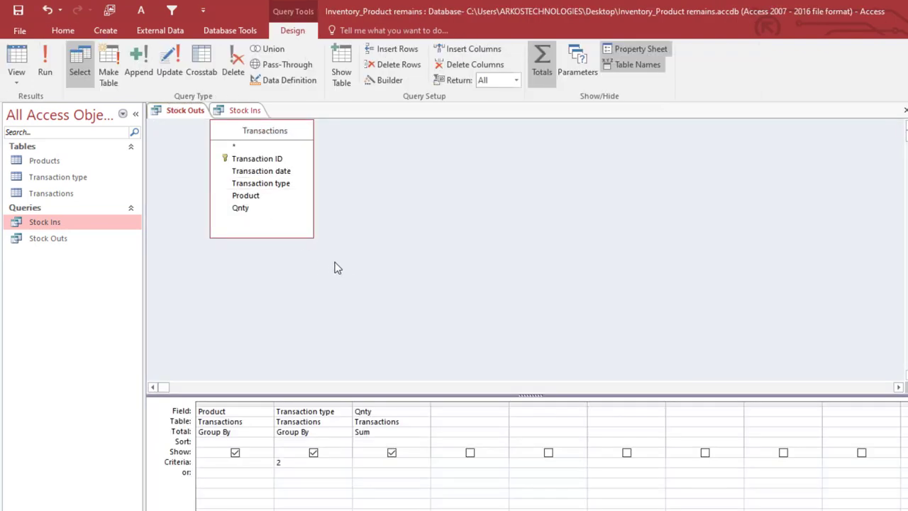
{"action": "left_click_drag", "start_coordinate": [272, 137], "coordinate": [255, 152]}
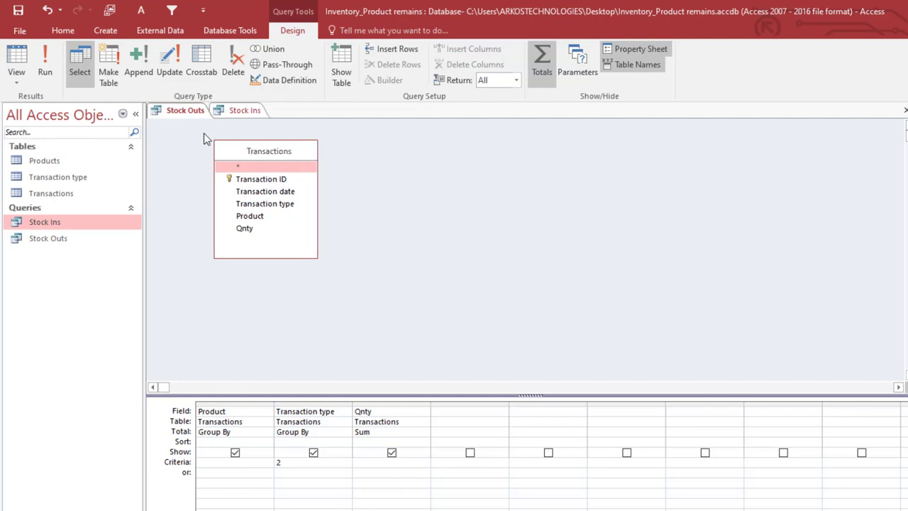
{"action": "left_click", "coordinate": [177, 113]}
{"action": "right_click", "coordinate": [176, 114]}
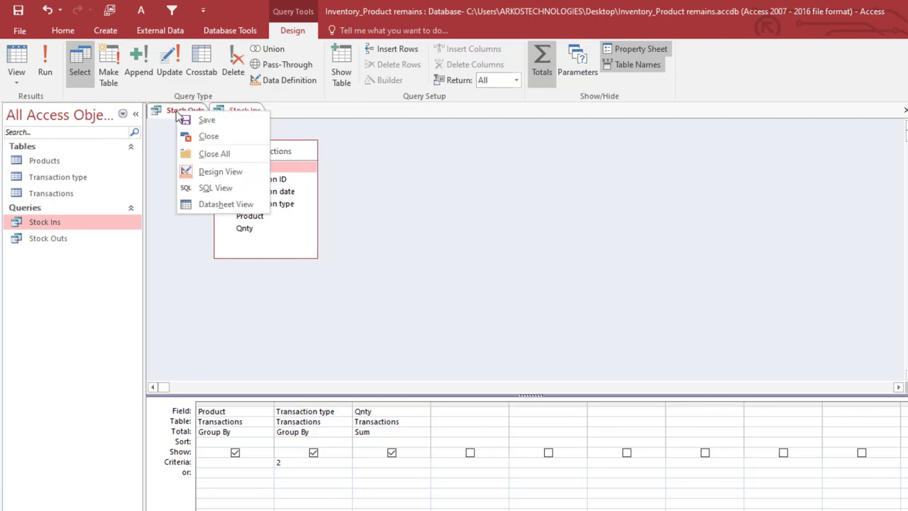
{"action": "left_click", "coordinate": [217, 160]}
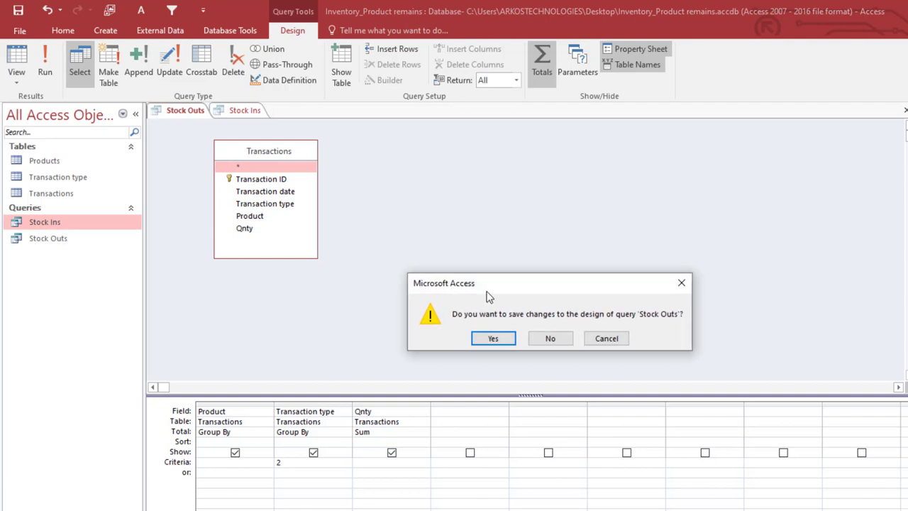
{"action": "left_click", "coordinate": [606, 339]}
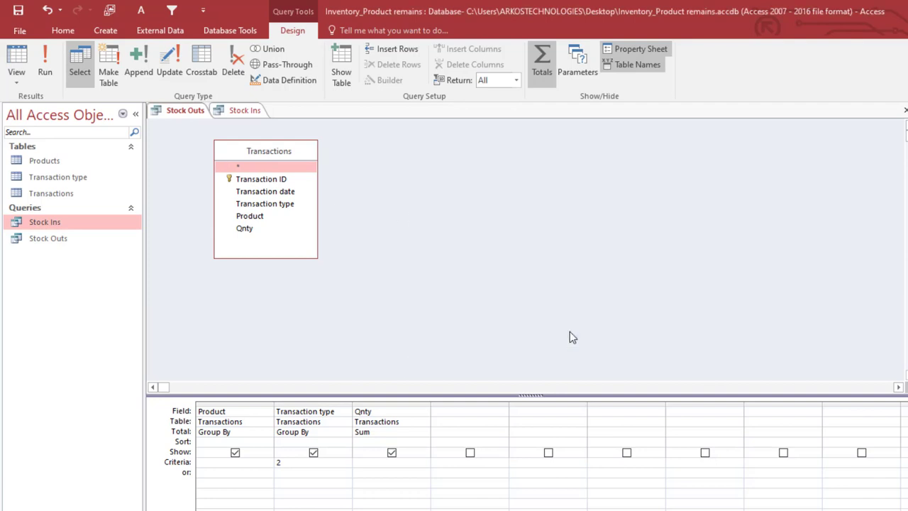
Step: Close the Stock Outs query with its design changes saved, and close the Stock Ins query
{"action": "right_click", "coordinate": [176, 112]}
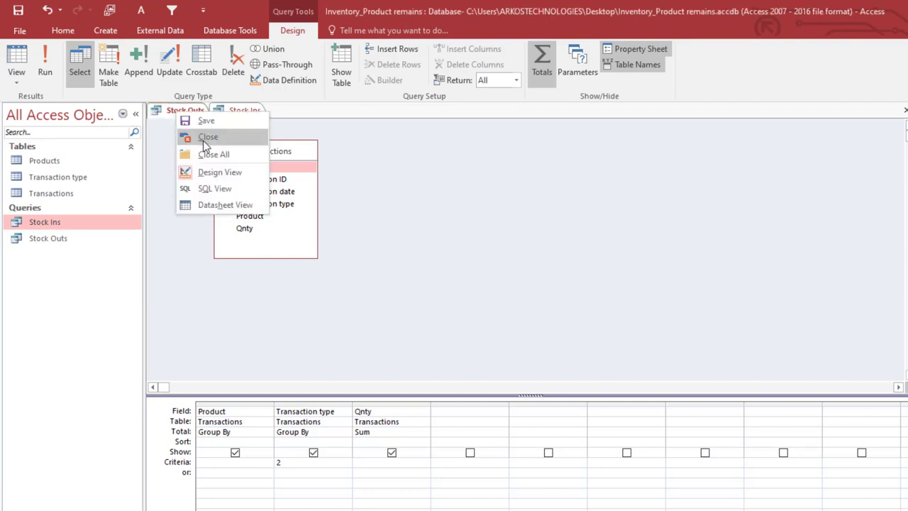
{"action": "left_click", "coordinate": [214, 157]}
{"action": "left_click", "coordinate": [489, 339]}
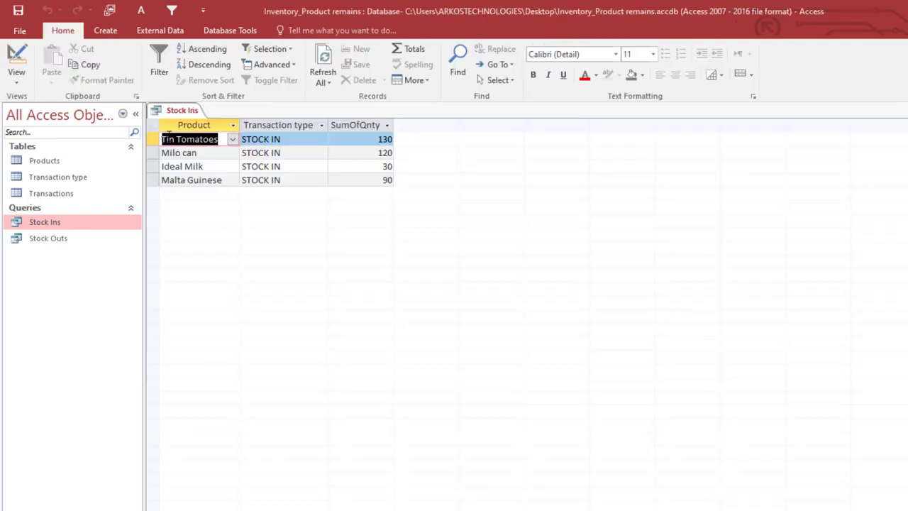
{"action": "right_click", "coordinate": [166, 112]}
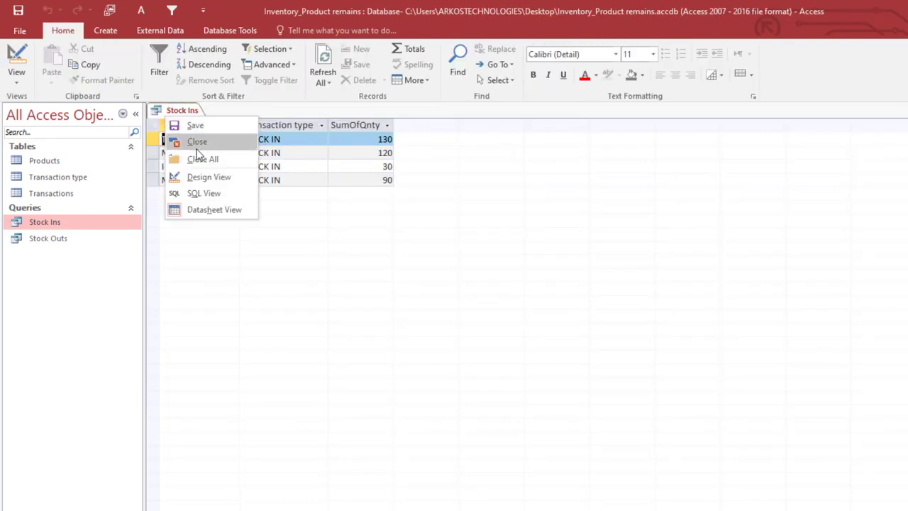
{"action": "left_click", "coordinate": [196, 144]}
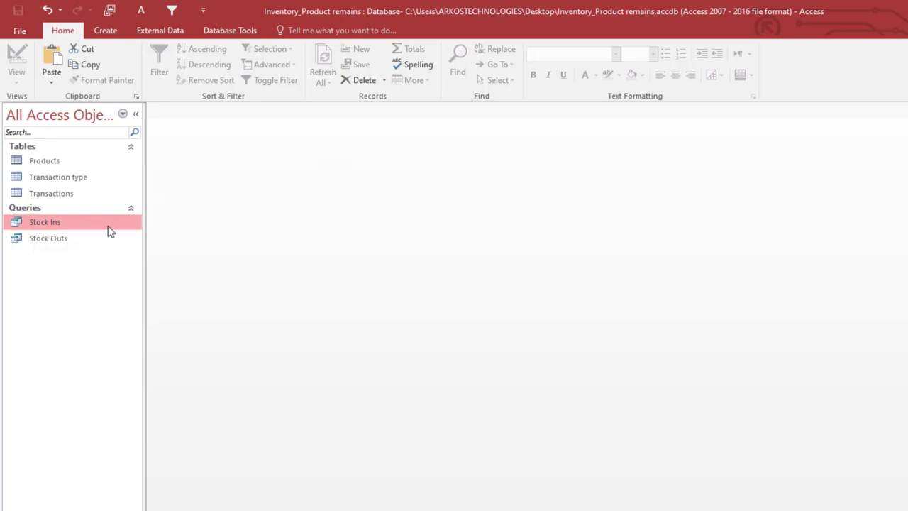
Step: Create a new query in design view and add the Stock Ins and Stock Outs queries as its sources
{"action": "left_click", "coordinate": [73, 240]}
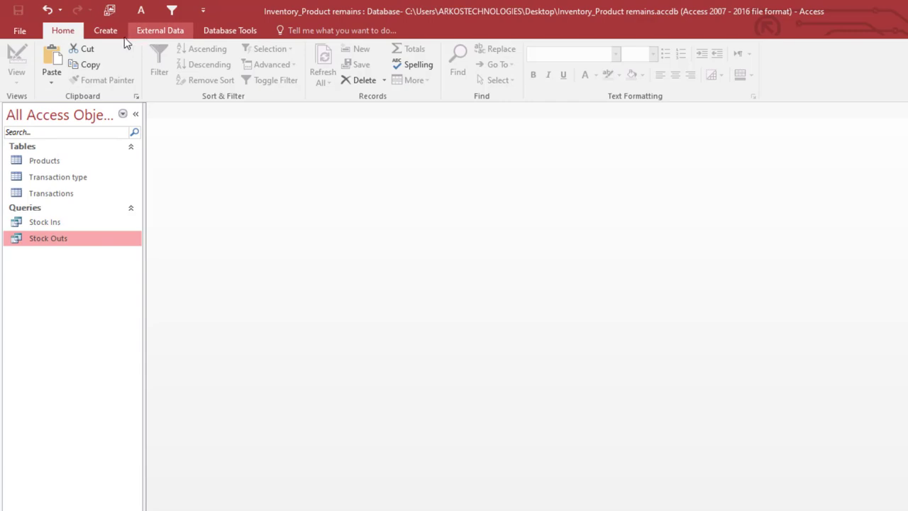
{"action": "left_click", "coordinate": [107, 31]}
{"action": "left_click", "coordinate": [202, 77]}
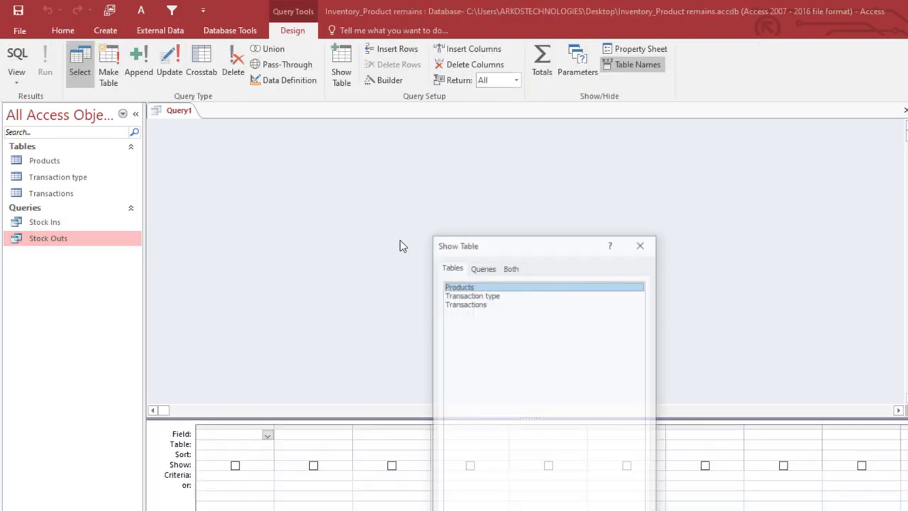
{"action": "left_click_drag", "start_coordinate": [512, 243], "coordinate": [509, 141]}
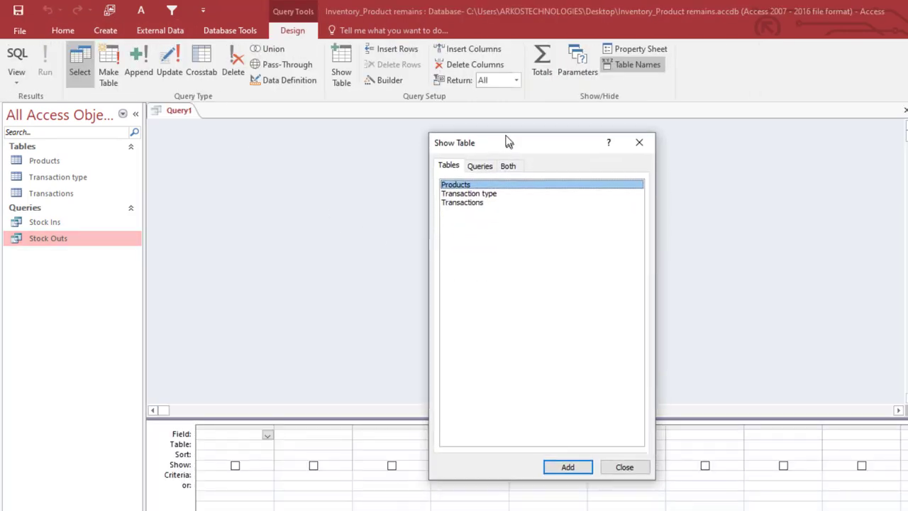
{"action": "left_click", "coordinate": [480, 165]}
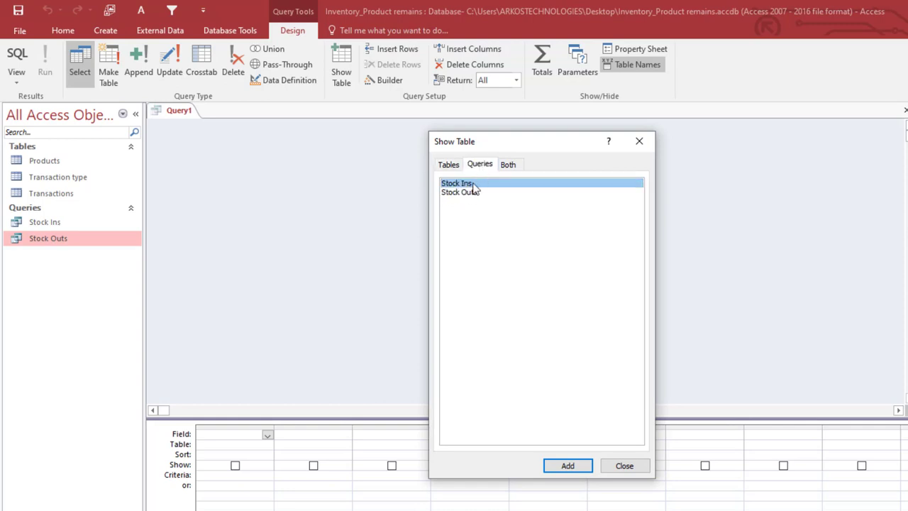
{"action": "double_click", "coordinate": [472, 185]}
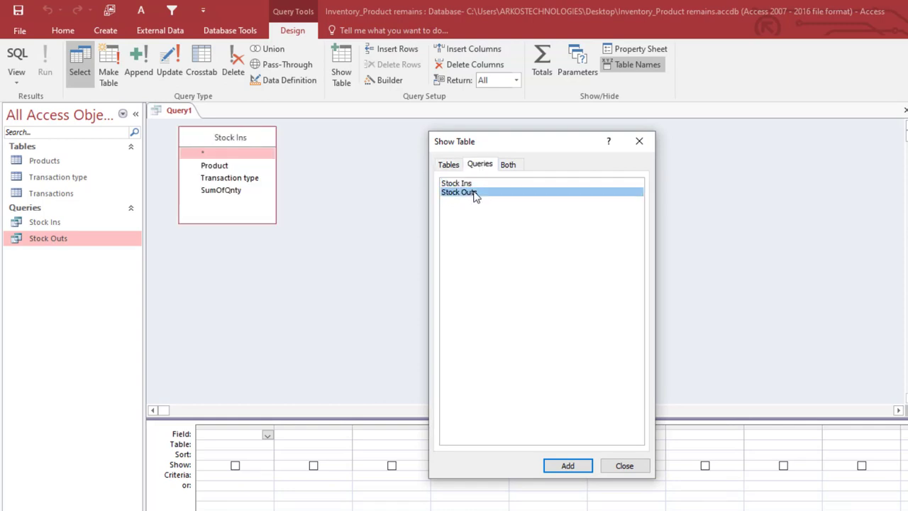
{"action": "double_click", "coordinate": [470, 192]}
{"action": "left_click", "coordinate": [639, 141]}
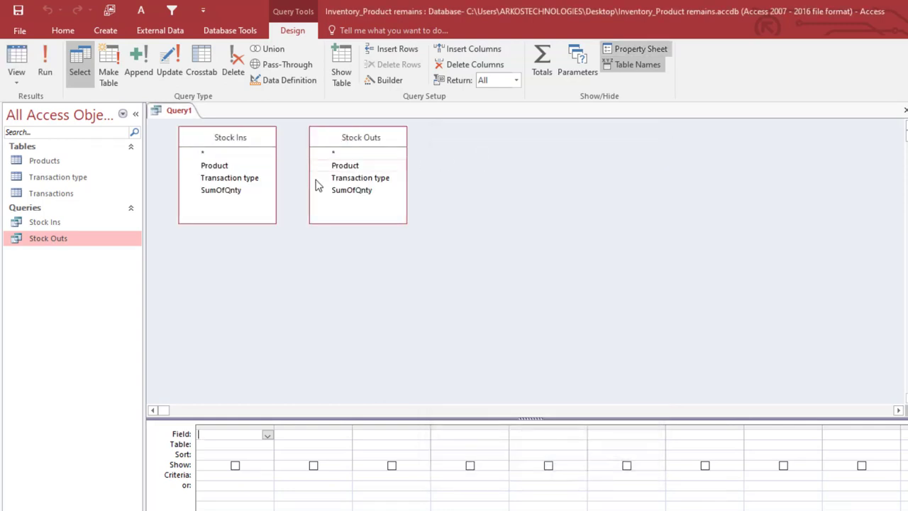
Step: Join Stock Ins to Stock Outs on Product, and add SumOfQnty from both queries to the design grid
{"action": "left_click", "coordinate": [232, 168]}
{"action": "left_click_drag", "start_coordinate": [232, 171], "coordinate": [341, 169]}
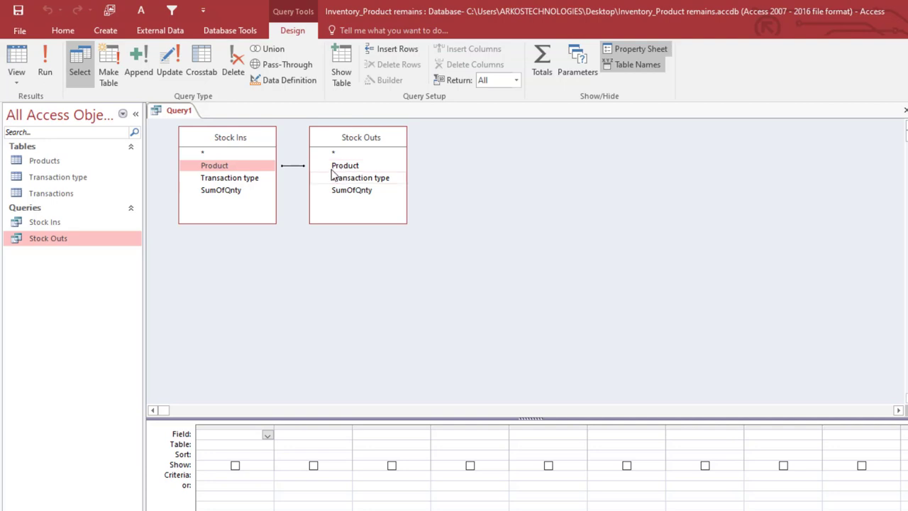
{"action": "double_click", "coordinate": [231, 190]}
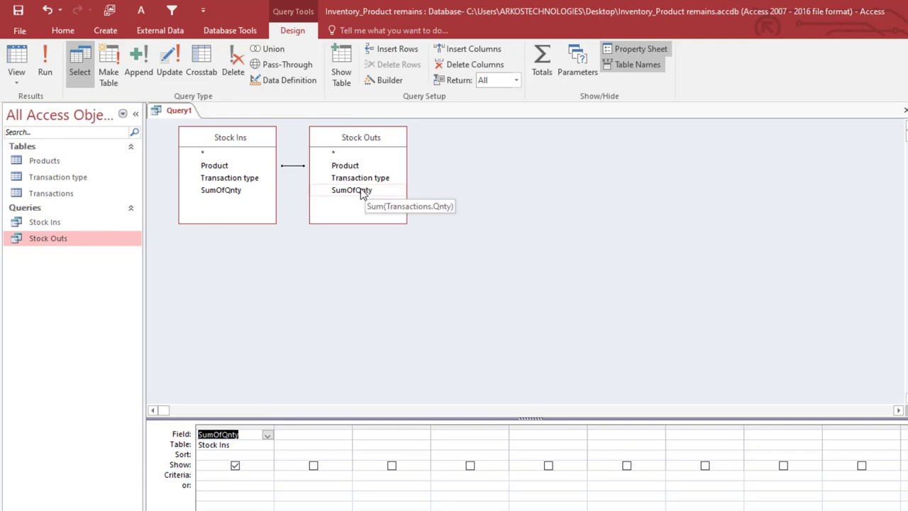
{"action": "double_click", "coordinate": [352, 190]}
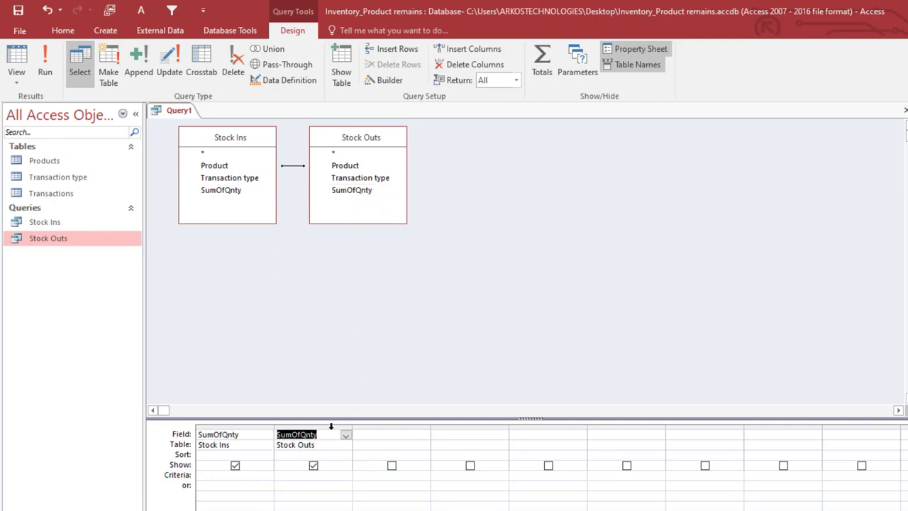
{"action": "left_click", "coordinate": [386, 434]}
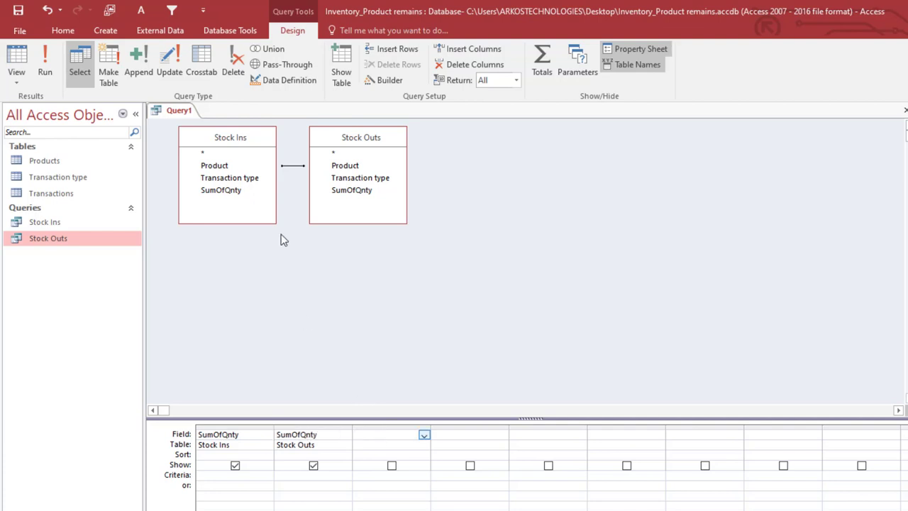
Step: Set the Product join to include all records from Stock Ins and only the matching records from Stock Outs
{"action": "left_click", "coordinate": [297, 168]}
{"action": "double_click", "coordinate": [292, 165]}
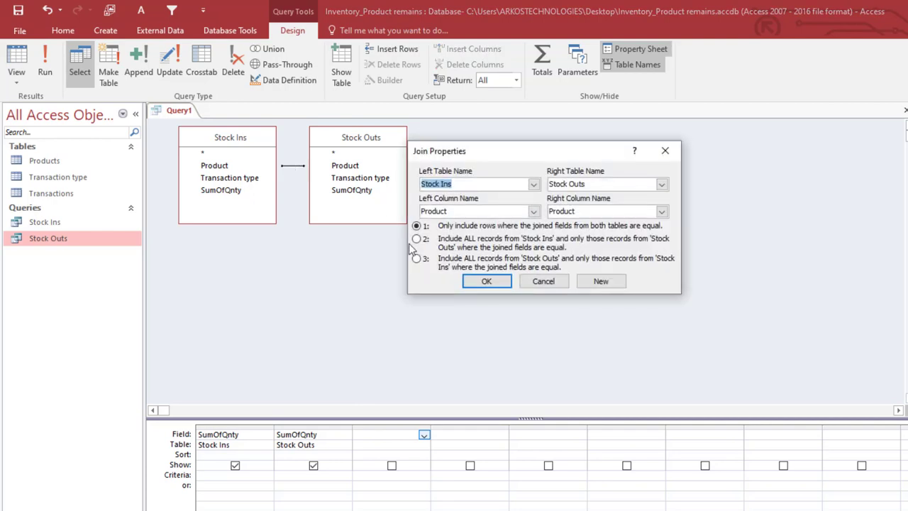
{"action": "left_click", "coordinate": [416, 239]}
{"action": "left_click", "coordinate": [476, 281]}
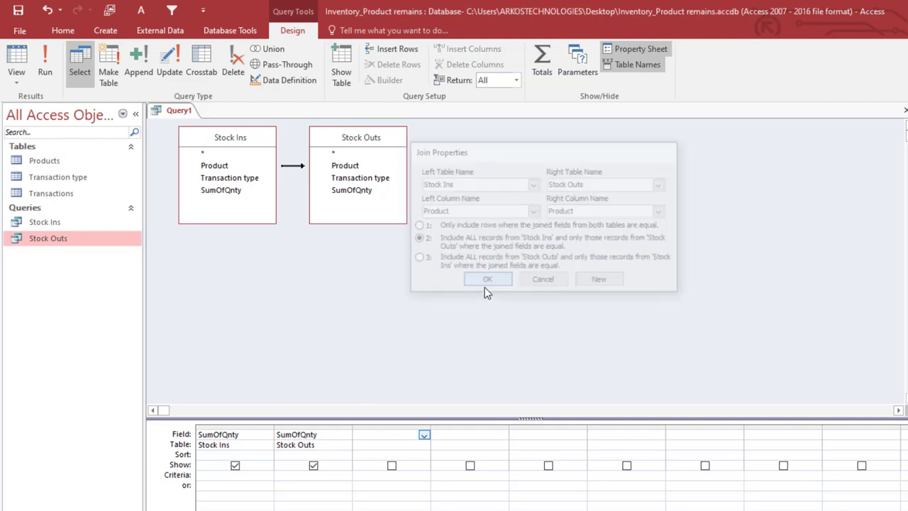
Step: Open the Expression Builder for the empty third column's field and move it clear of the field lists
{"action": "left_click", "coordinate": [364, 433]}
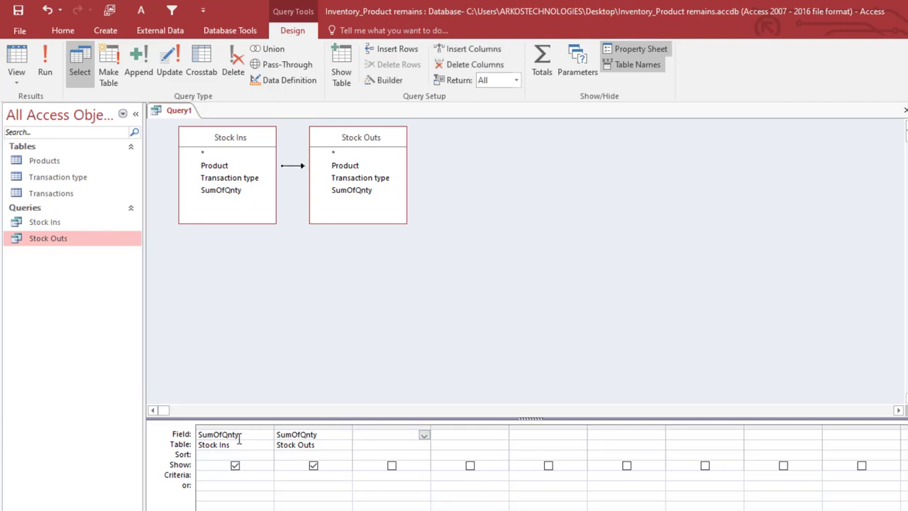
{"action": "right_click", "coordinate": [362, 435]}
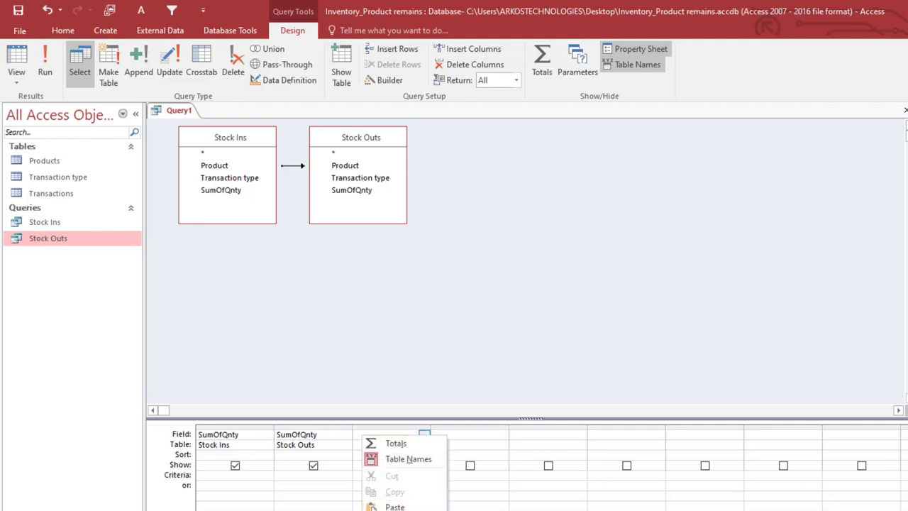
{"action": "left_click", "coordinate": [388, 510]}
{"action": "left_click_drag", "start_coordinate": [439, 113], "coordinate": [547, 176]}
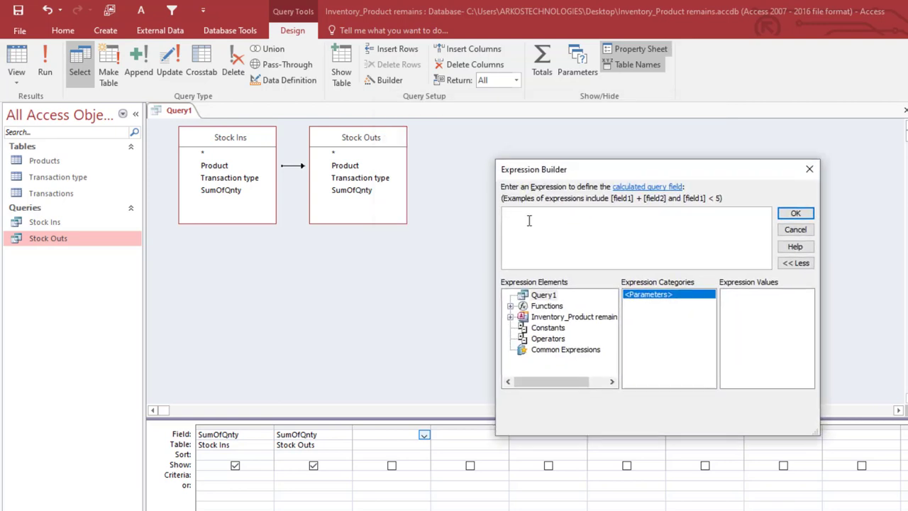
{"action": "type", "text": "Remain"}
{"action": "key", "text": "BackSpace"}
{"action": "key", "text": "BackSpace"}
{"action": "key", "text": "BackSpace"}
{"action": "key", "text": "BackSpace"}
{"action": "key", "text": "BackSpace"}
{"action": "key", "text": "BackSpace"}
{"action": "type", "text": "Q"}
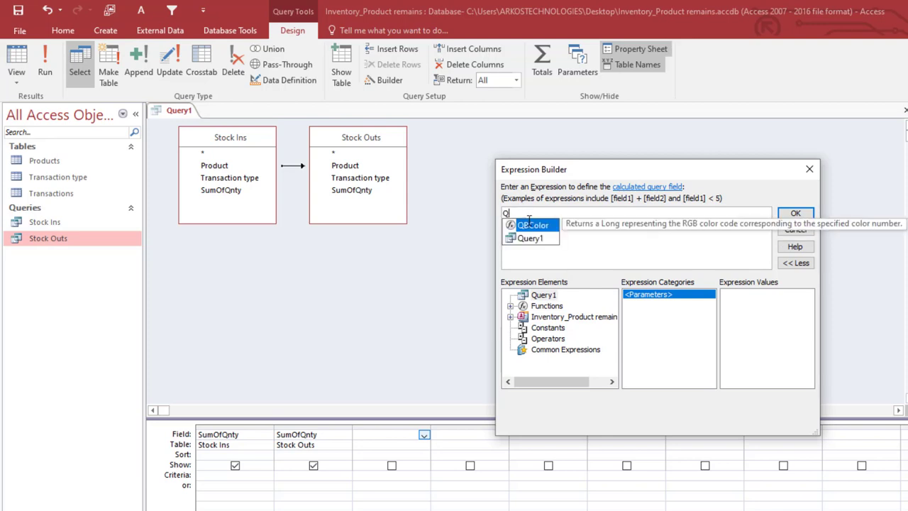
{"action": "type", "text": "AT"}
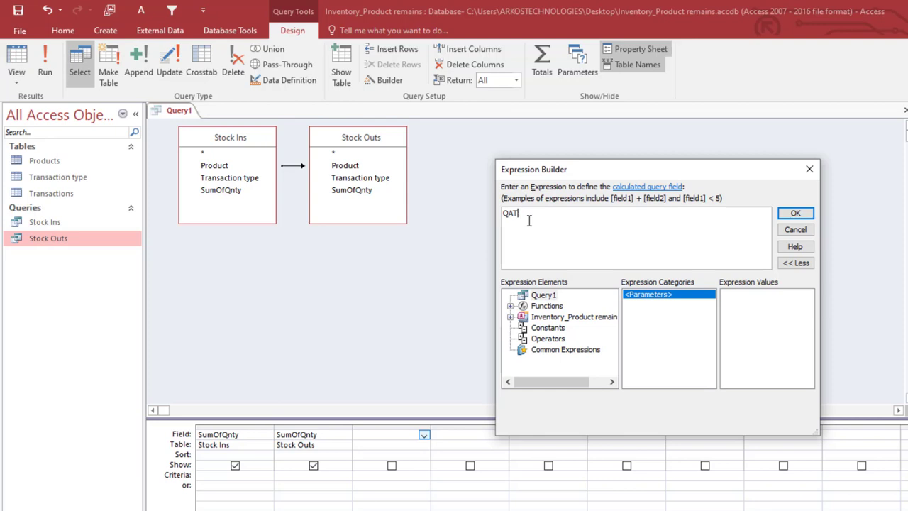
{"action": "key", "text": "BackSpace"}
{"action": "key", "text": "BackSpace"}
Step: Enter the calculated field expression Remains: [Stock Ins].[SumOfQnty]-[Stock Outs].[SumOfQnty]
{"action": "type", "text": "Remains: st"}
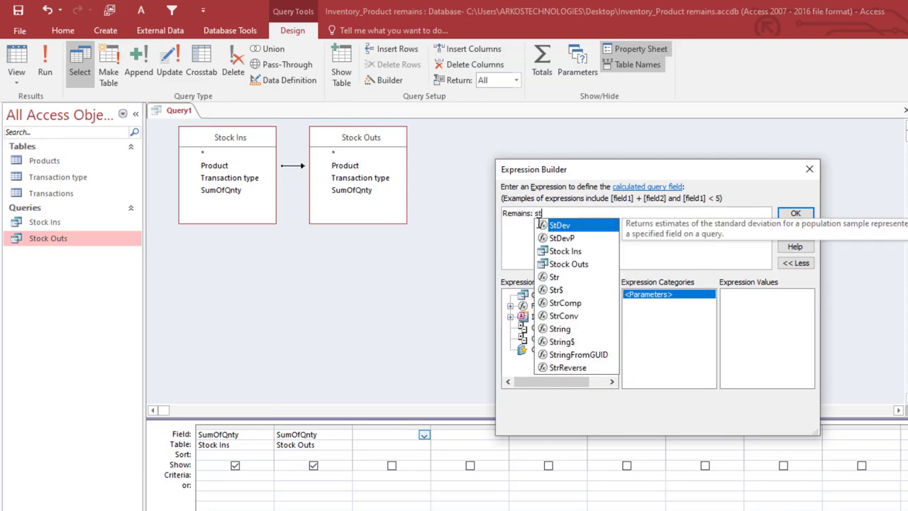
{"action": "type", "text": "oc"}
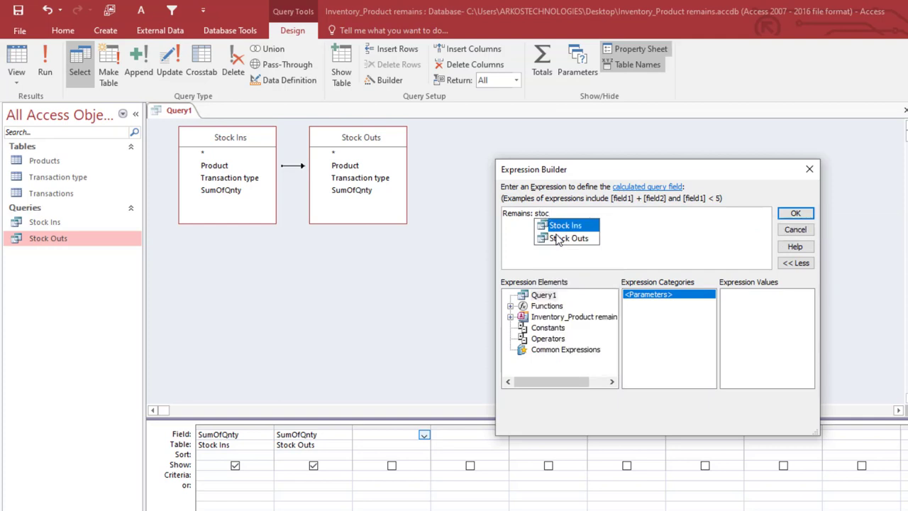
{"action": "double_click", "coordinate": [574, 226]}
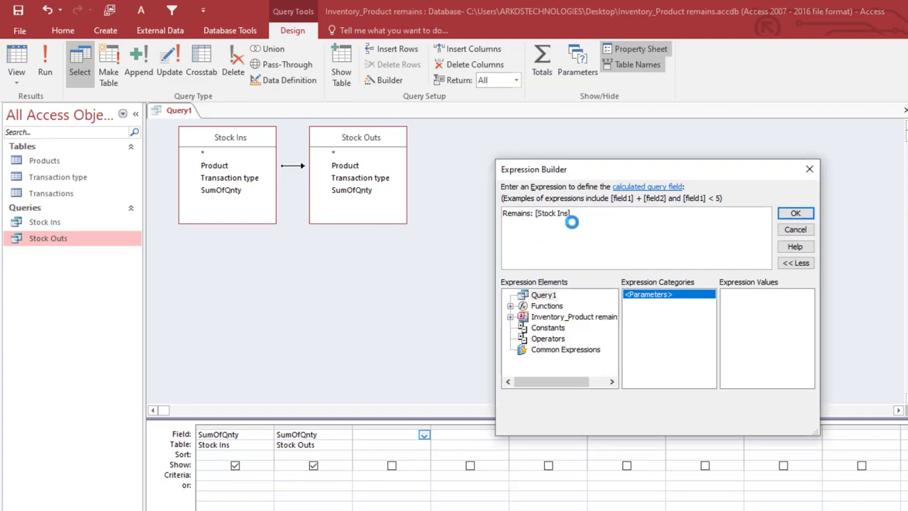
{"action": "type", "text": "."}
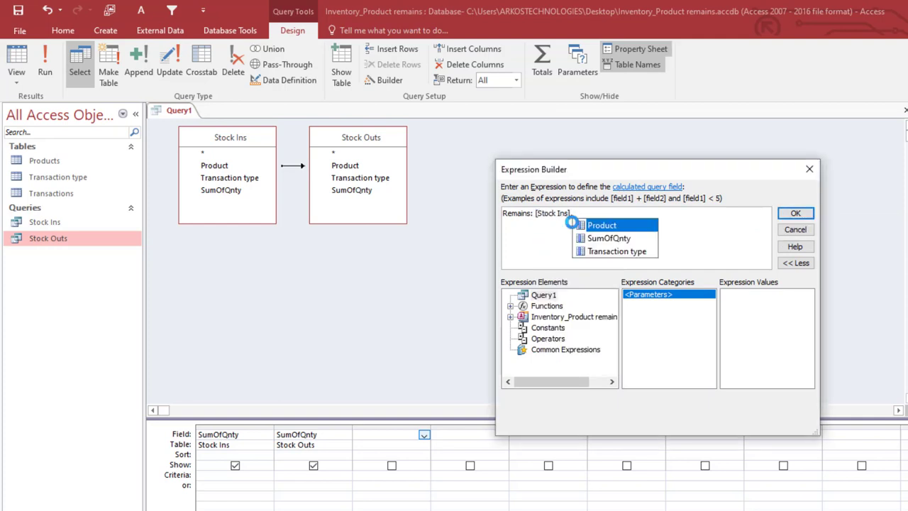
{"action": "double_click", "coordinate": [617, 240]}
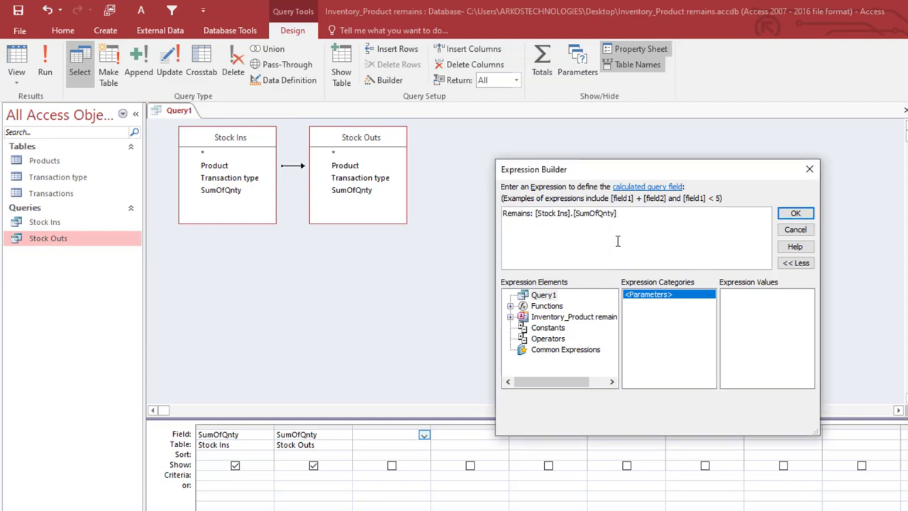
{"action": "type", "text": "-stoc"}
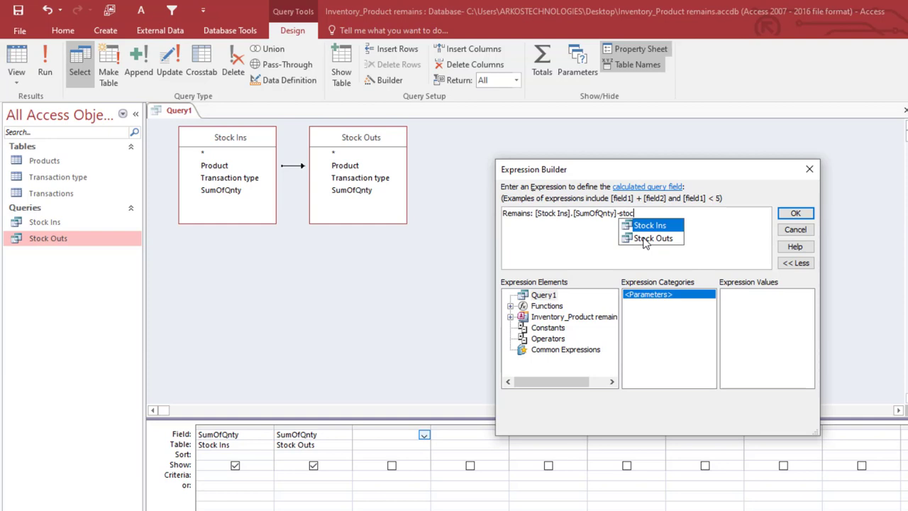
{"action": "double_click", "coordinate": [642, 238]}
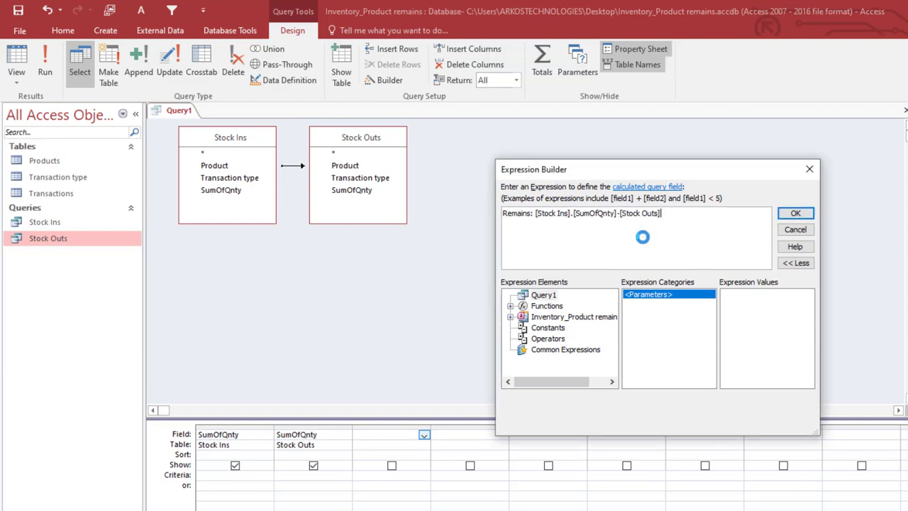
{"action": "type", "text": "."}
{"action": "double_click", "coordinate": [688, 240]}
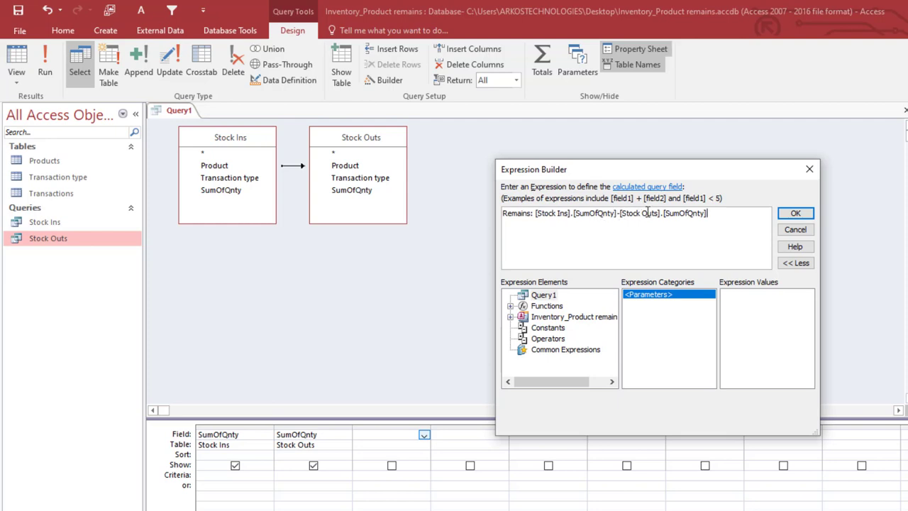
Step: Accept the Remains expression, show the query's totals row, and set the Remains column's total to Expression
{"action": "left_click", "coordinate": [795, 213]}
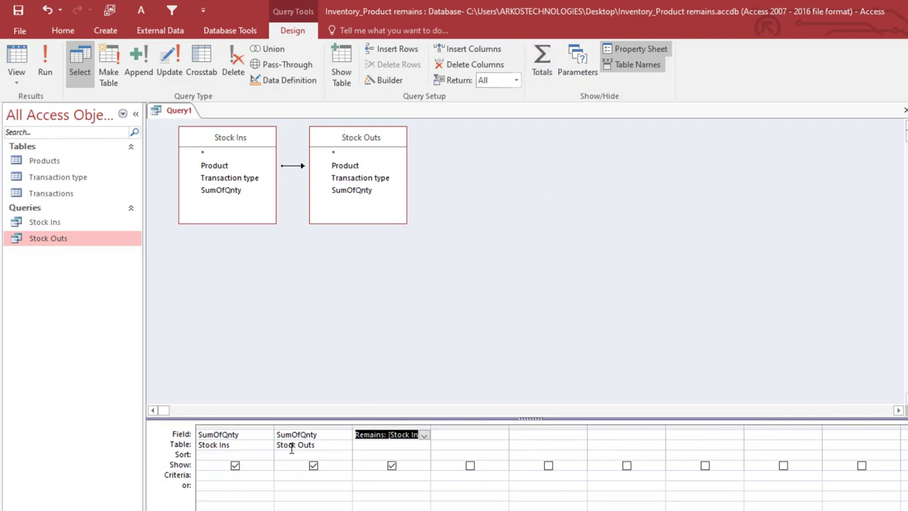
{"action": "left_click", "coordinate": [547, 63]}
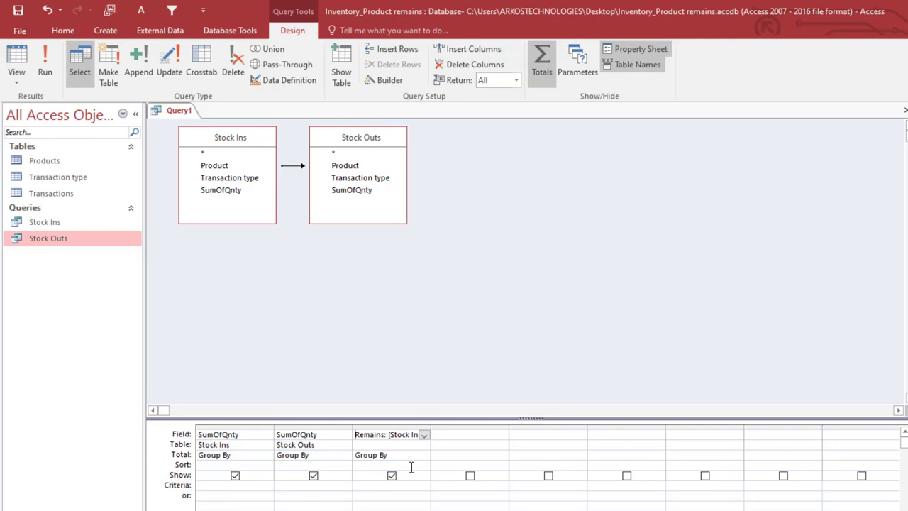
{"action": "left_click", "coordinate": [240, 456]}
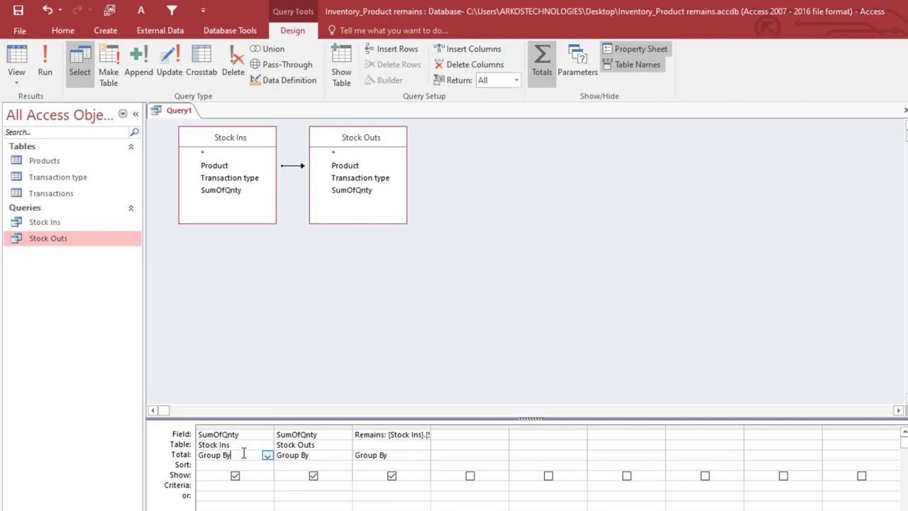
{"action": "left_click", "coordinate": [364, 456]}
{"action": "left_click", "coordinate": [423, 456]}
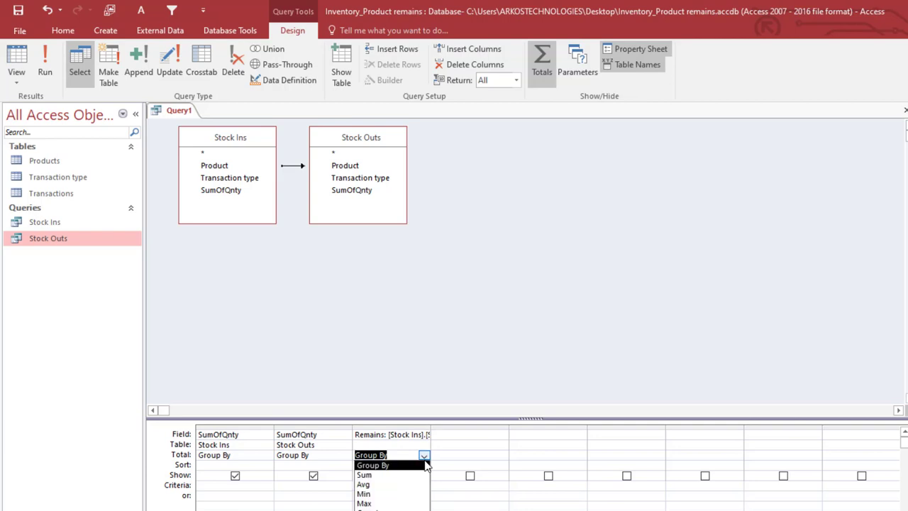
{"action": "left_click", "coordinate": [366, 510]}
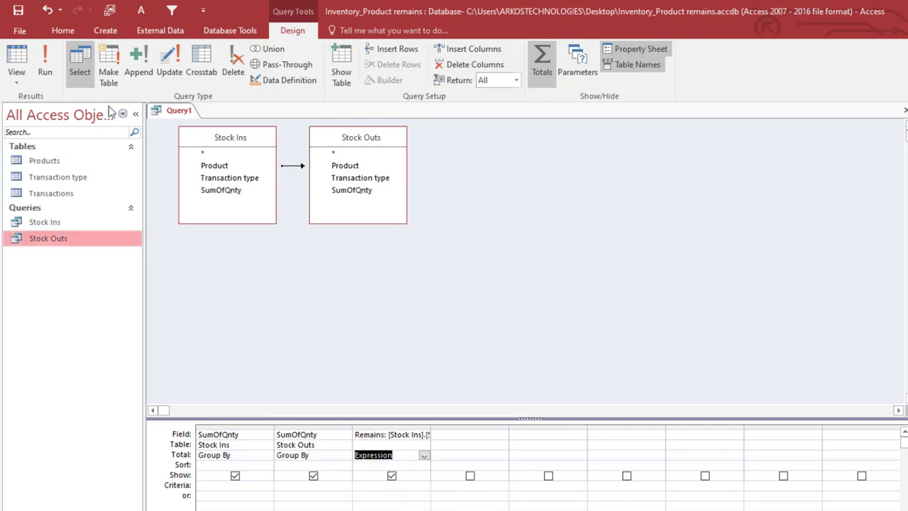
Step: Save the query under the name Qty at Hand Q
{"action": "right_click", "coordinate": [174, 113]}
{"action": "left_click", "coordinate": [215, 122]}
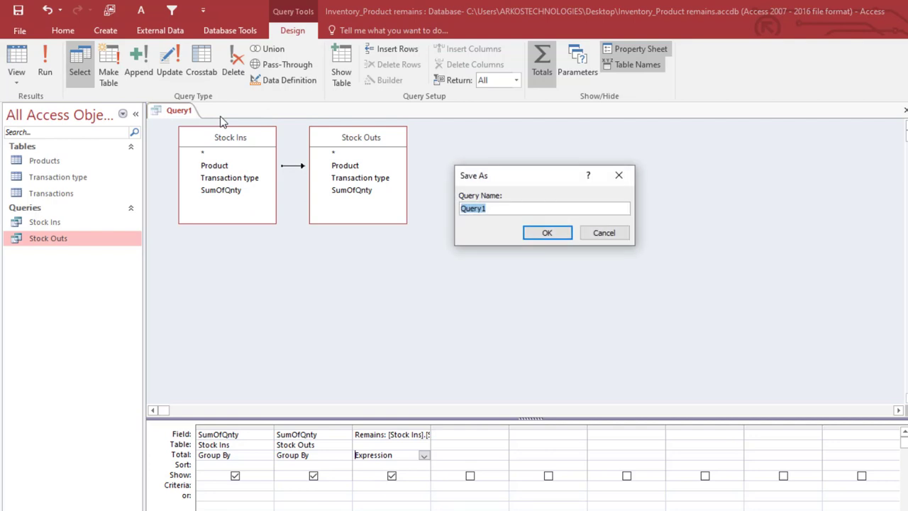
{"action": "type", "text": "Q"}
{"action": "type", "text": "ty at Hand Q"}
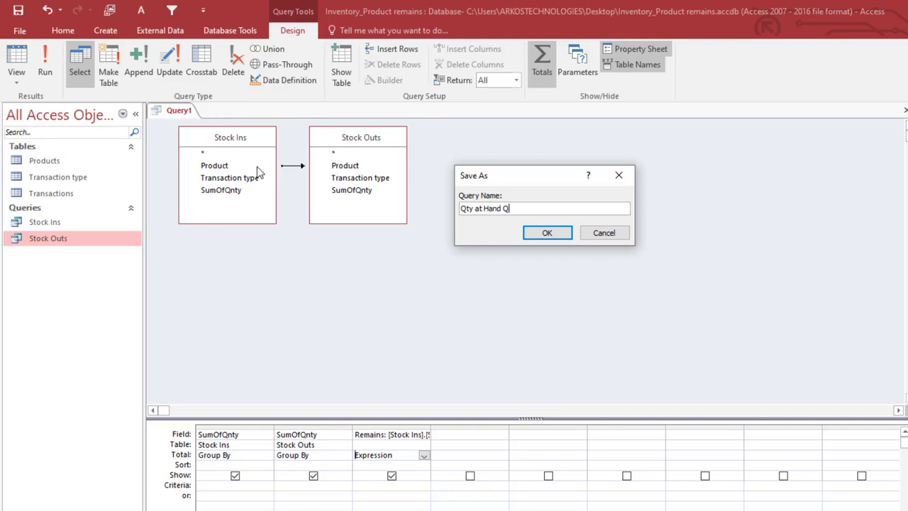
{"action": "left_click", "coordinate": [547, 233]}
Step: Run the query and widen the Stock Outs.SumOfQnty column to fit its heading while reviewing the rows
{"action": "left_click", "coordinate": [45, 63]}
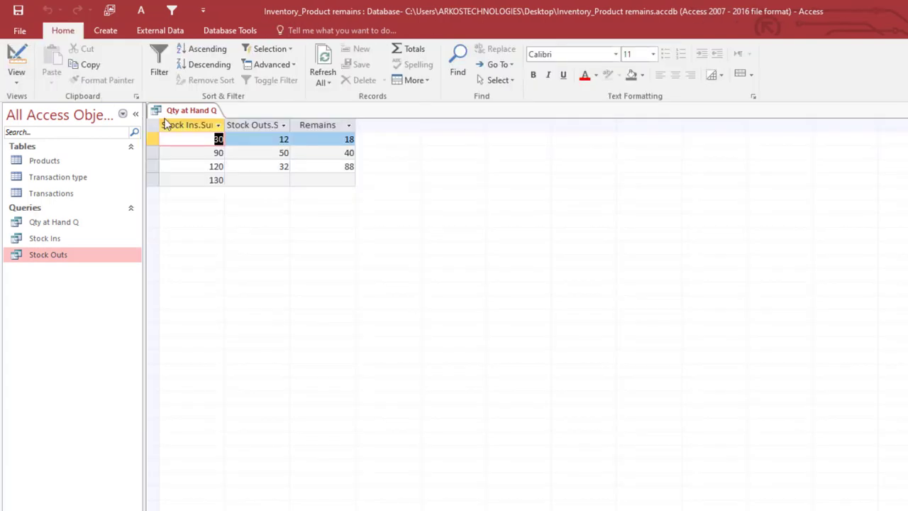
{"action": "left_click", "coordinate": [256, 179]}
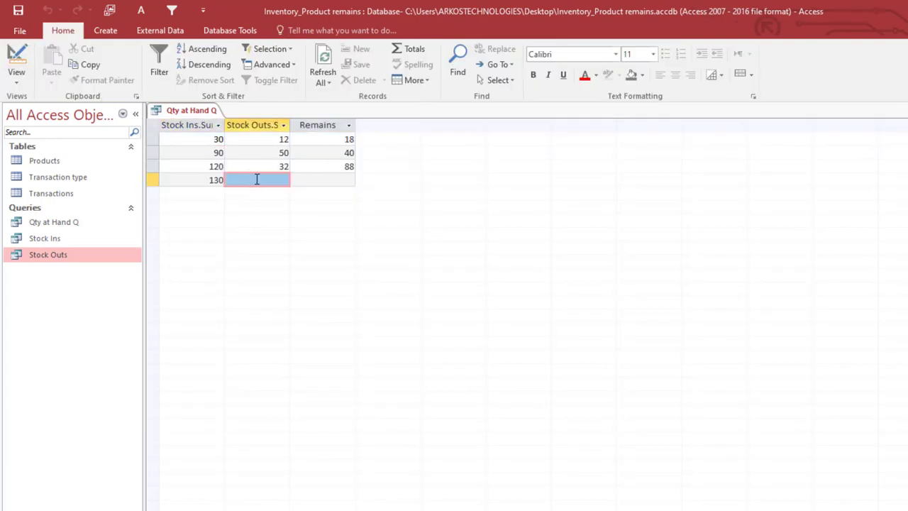
{"action": "key", "text": "Tab"}
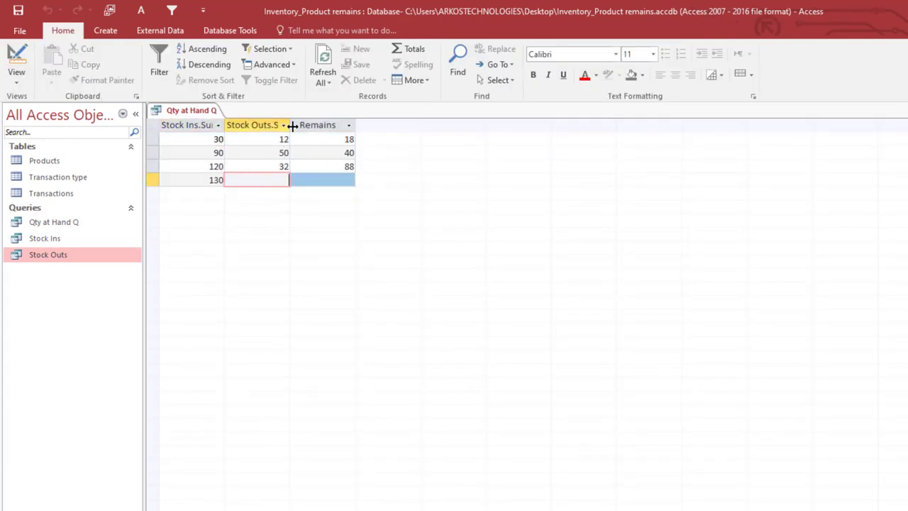
{"action": "double_click", "coordinate": [289, 125]}
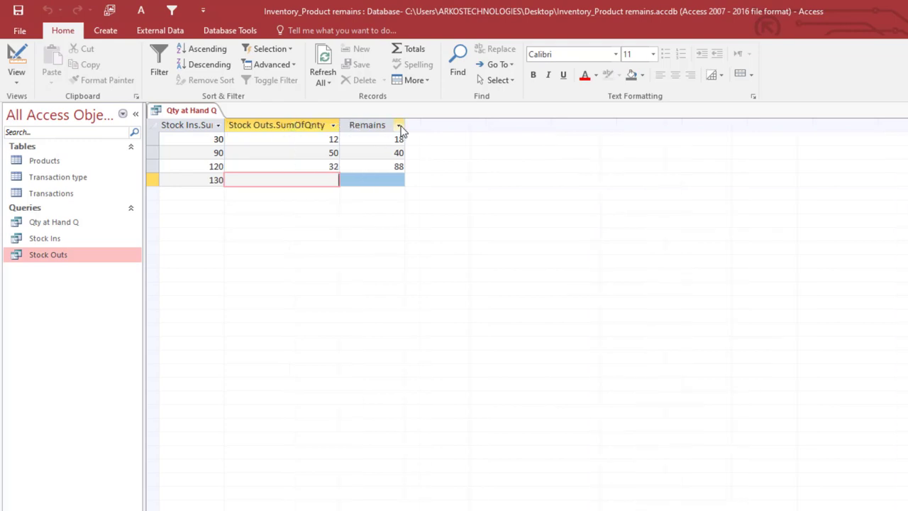
{"action": "left_click", "coordinate": [276, 140]}
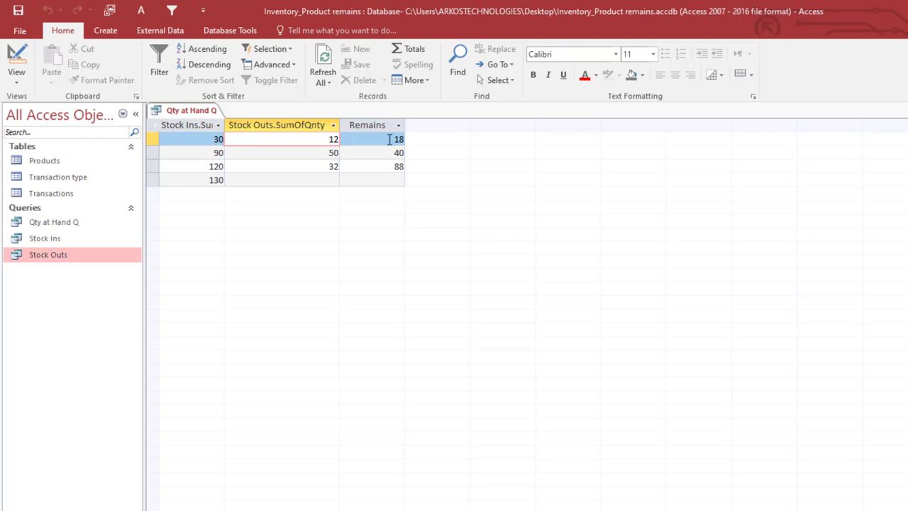
{"action": "left_click", "coordinate": [311, 154]}
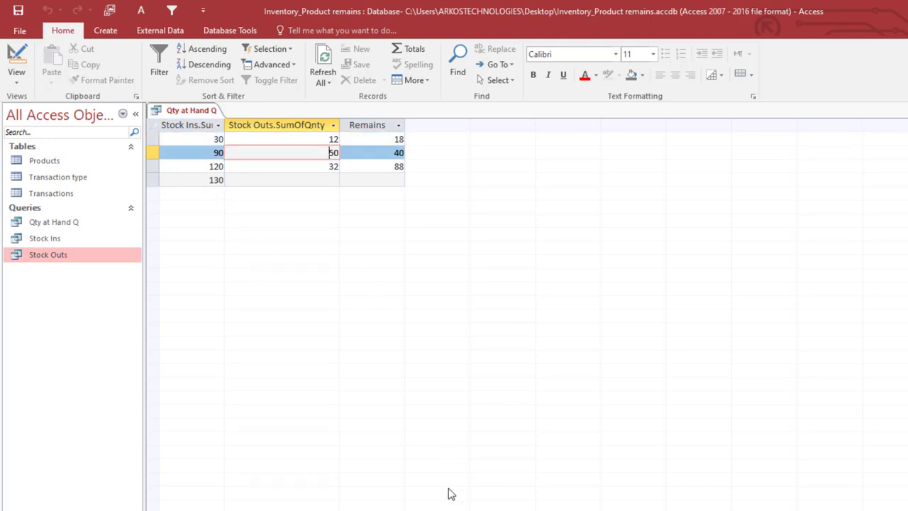
Step: Add Product from Stock Ins as the first column in the query's design, and run the query again
{"action": "right_click", "coordinate": [191, 116]}
{"action": "left_click", "coordinate": [235, 169]}
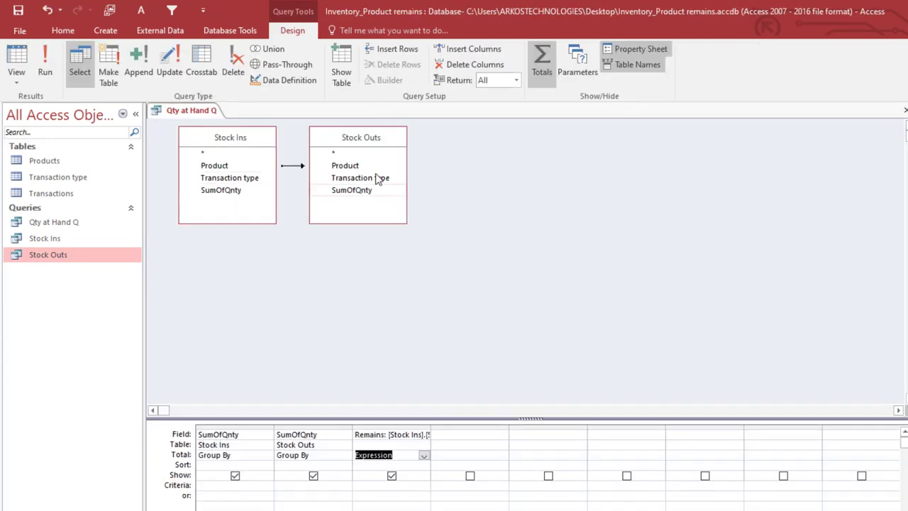
{"action": "double_click", "coordinate": [214, 165]}
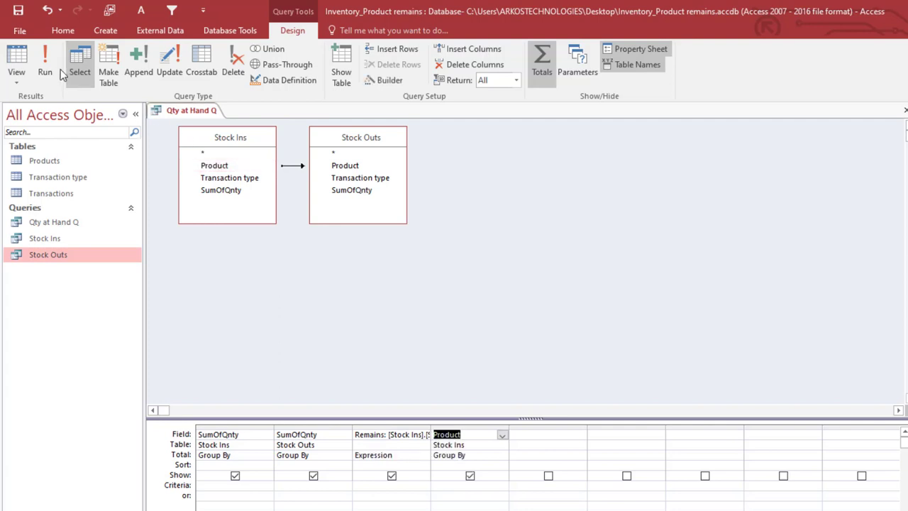
{"action": "left_click", "coordinate": [465, 428]}
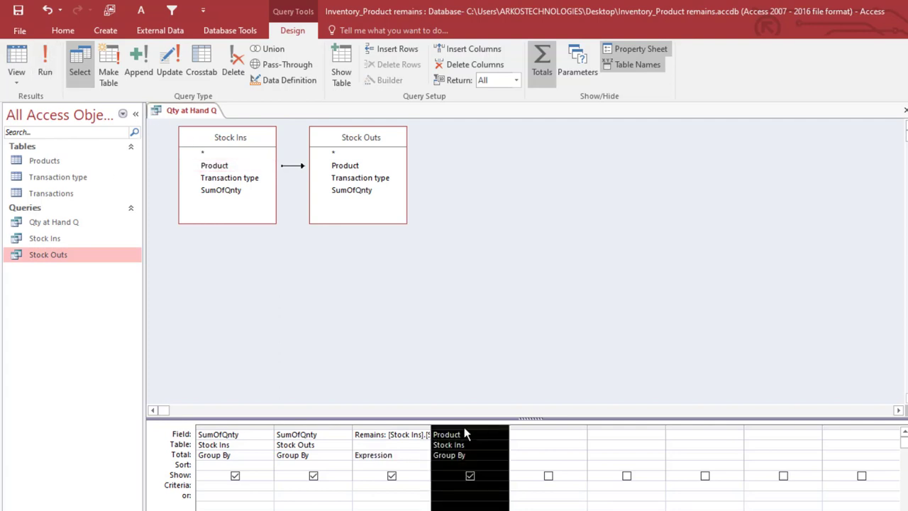
{"action": "left_click_drag", "start_coordinate": [440, 431], "coordinate": [209, 434]}
{"action": "left_click", "coordinate": [44, 61]}
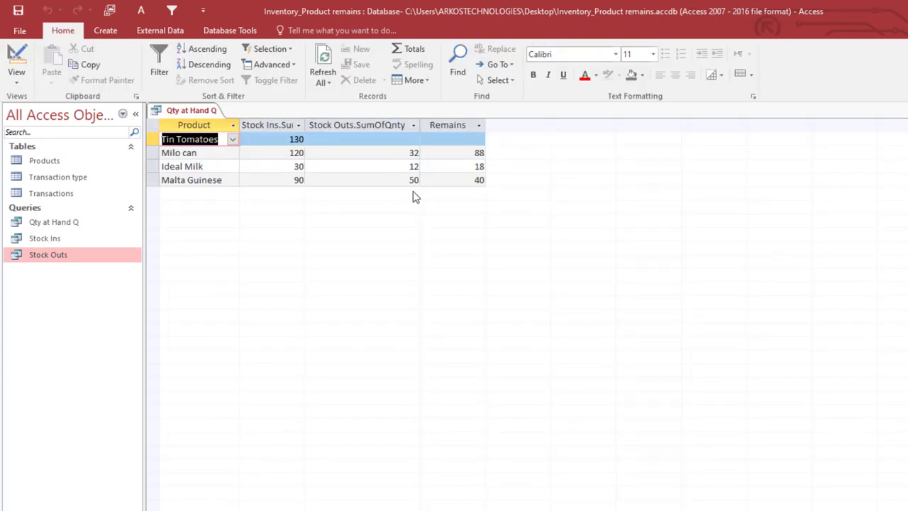
{"action": "left_click", "coordinate": [320, 148]}
{"action": "left_click", "coordinate": [340, 137]}
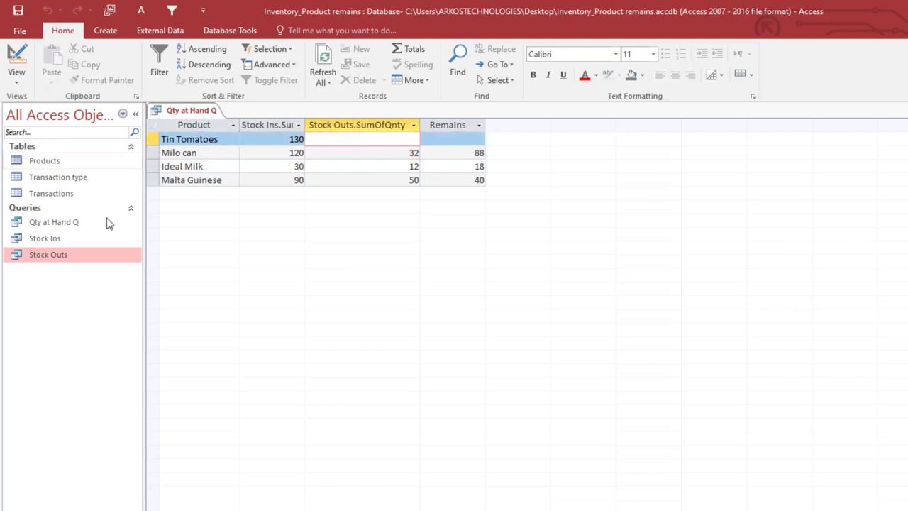
Step: Add a STOCK OUT record for Tin Tomatoes with quantity 1 to the Transactions table
{"action": "double_click", "coordinate": [51, 196]}
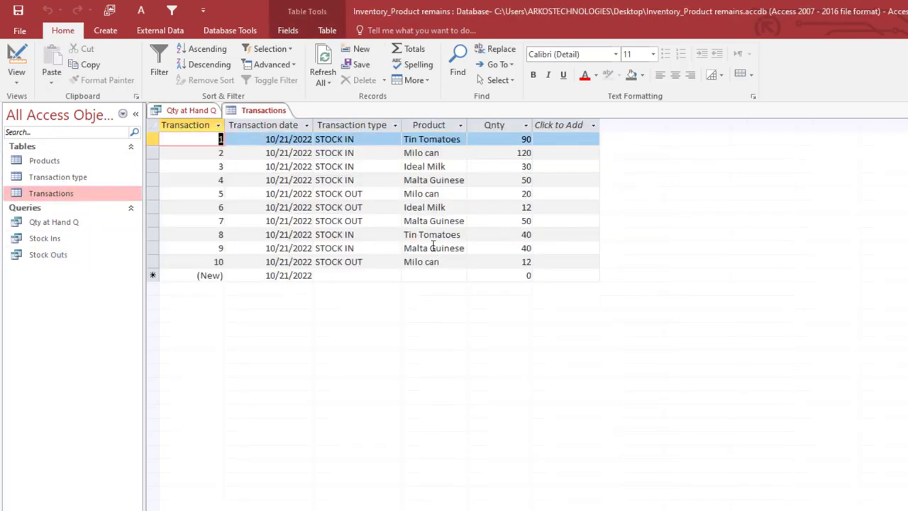
{"action": "left_click", "coordinate": [355, 275]}
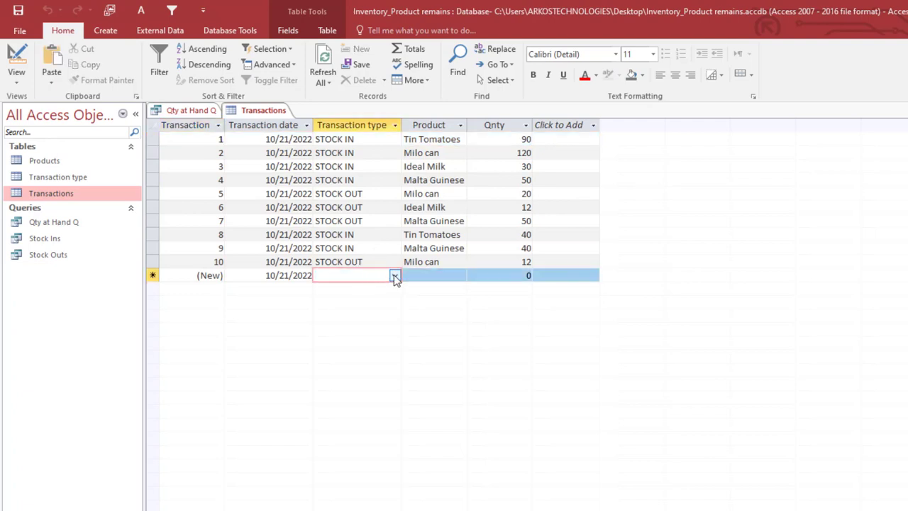
{"action": "left_click", "coordinate": [395, 277]}
{"action": "left_click", "coordinate": [364, 301]}
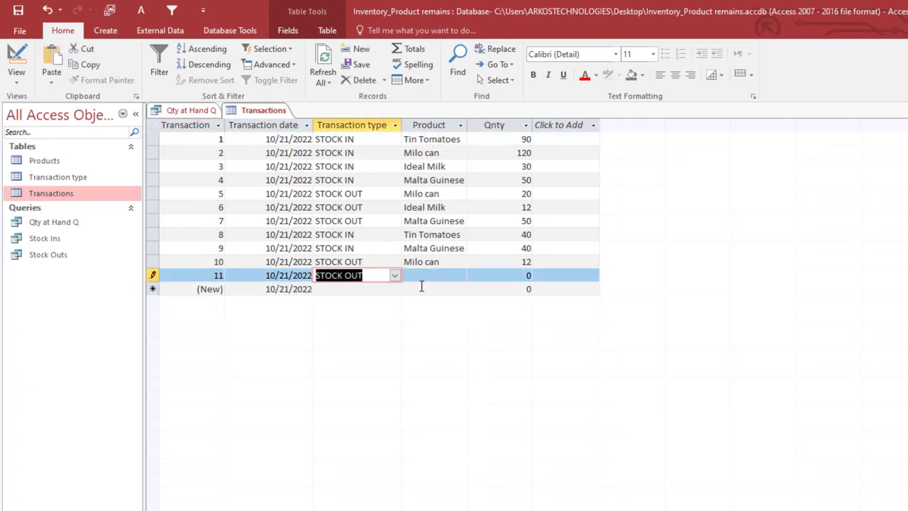
{"action": "left_click", "coordinate": [457, 277]}
{"action": "left_click", "coordinate": [460, 276]}
{"action": "left_click", "coordinate": [450, 289]}
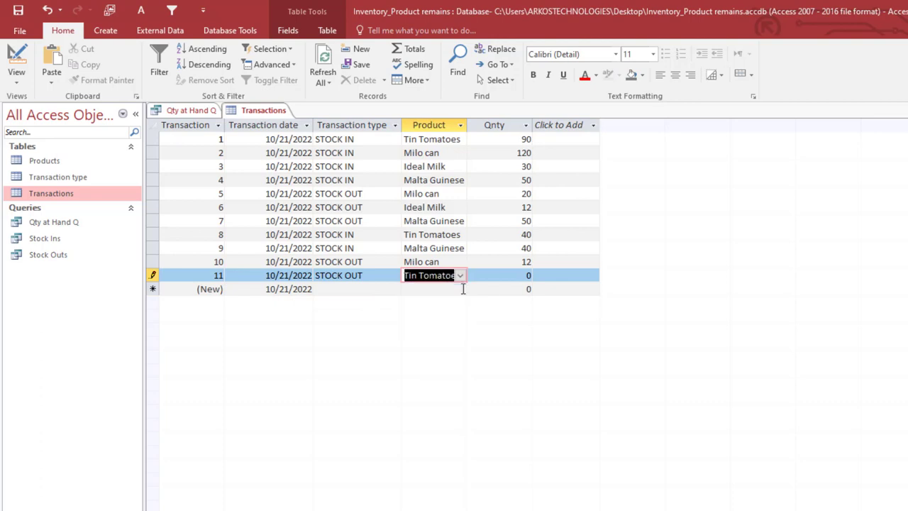
{"action": "key", "text": "Tab"}
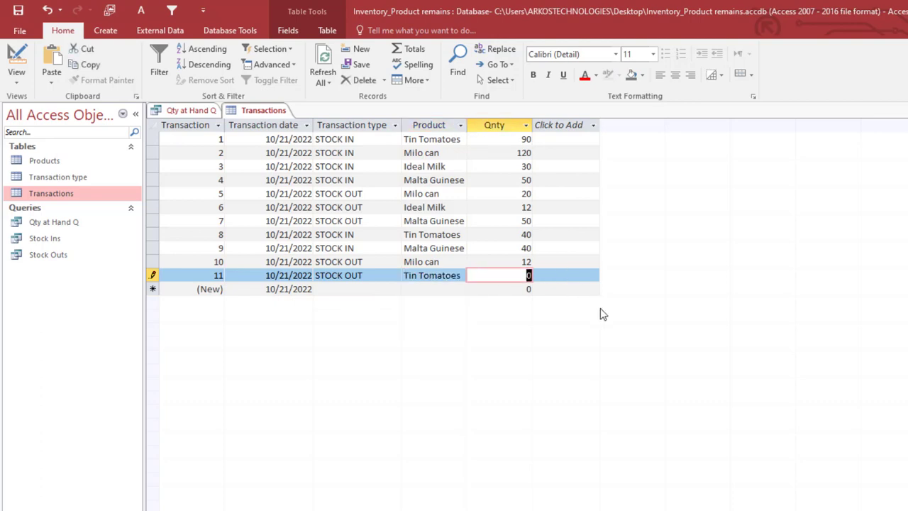
{"action": "type", "text": "1"}
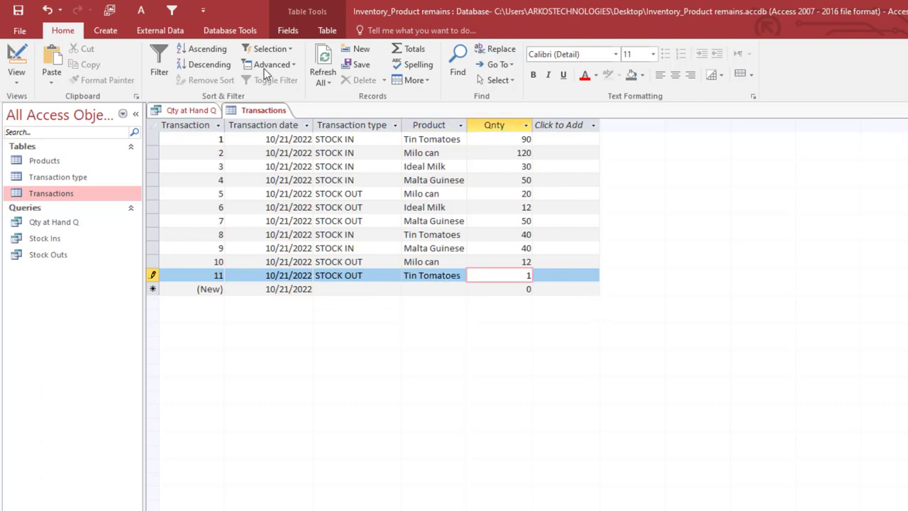
Step: Refresh the data and check the Tin Tomatoes remains in the Qty at Hand Q query
{"action": "left_click", "coordinate": [323, 67]}
{"action": "left_click", "coordinate": [204, 110]}
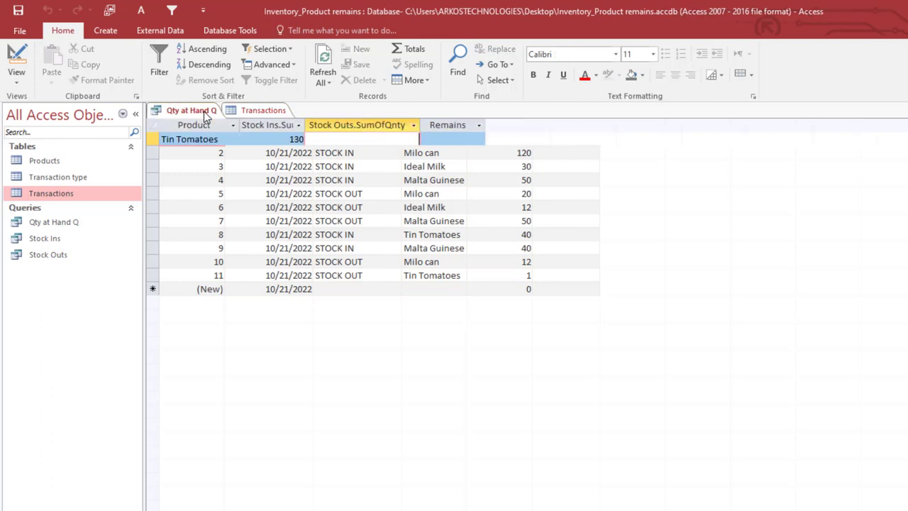
{"action": "left_click", "coordinate": [321, 68]}
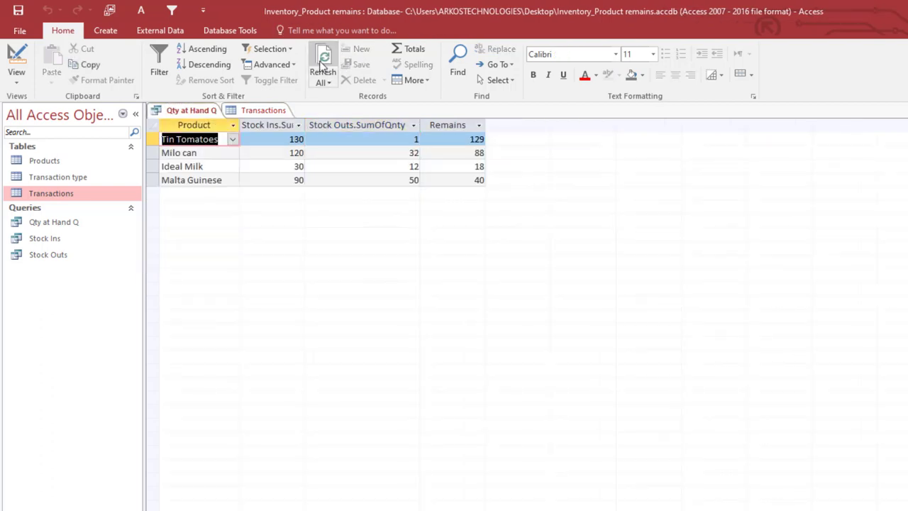
{"action": "type", "text": "1"}
Step: Add another STOCK OUT record for Tin Tomatoes with quantity 20 to the Transactions table
{"action": "left_click", "coordinate": [245, 112]}
{"action": "left_click", "coordinate": [363, 289]}
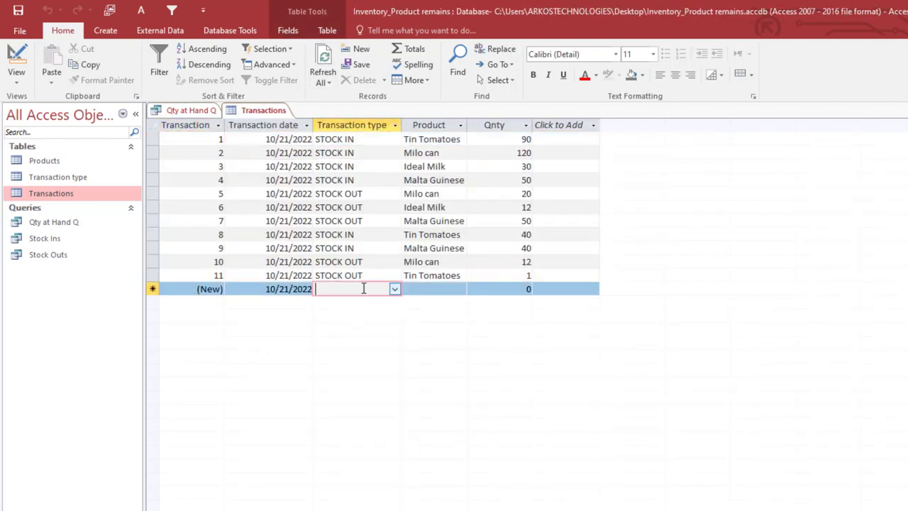
{"action": "left_click", "coordinate": [395, 288]}
{"action": "left_click", "coordinate": [365, 316]}
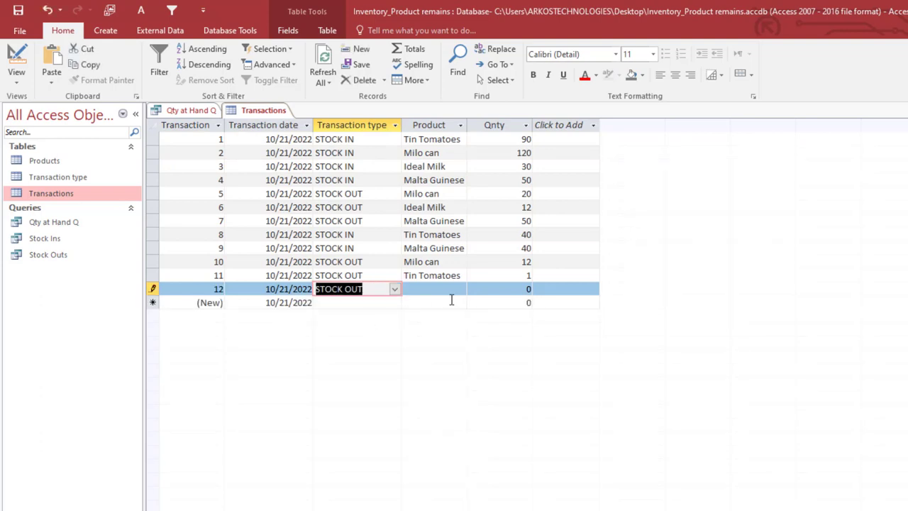
{"action": "left_click", "coordinate": [461, 289]}
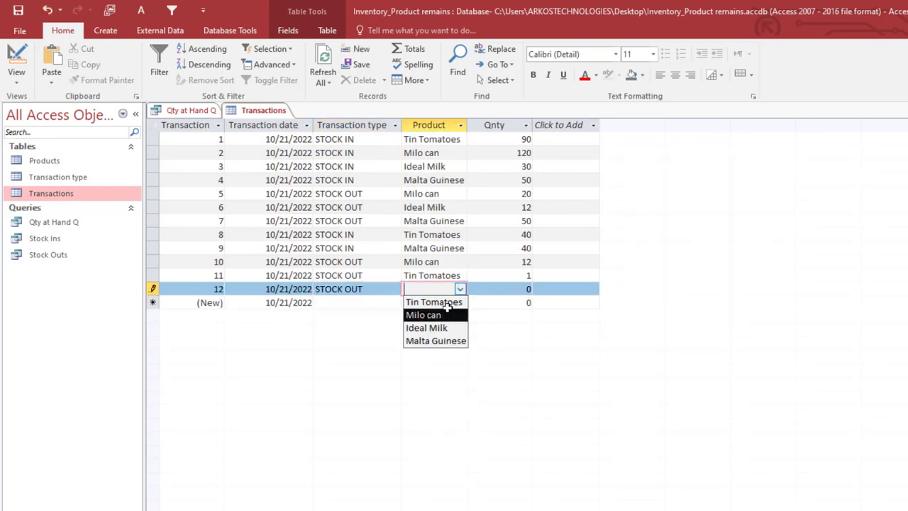
{"action": "left_click", "coordinate": [424, 315]}
{"action": "left_click", "coordinate": [460, 289]}
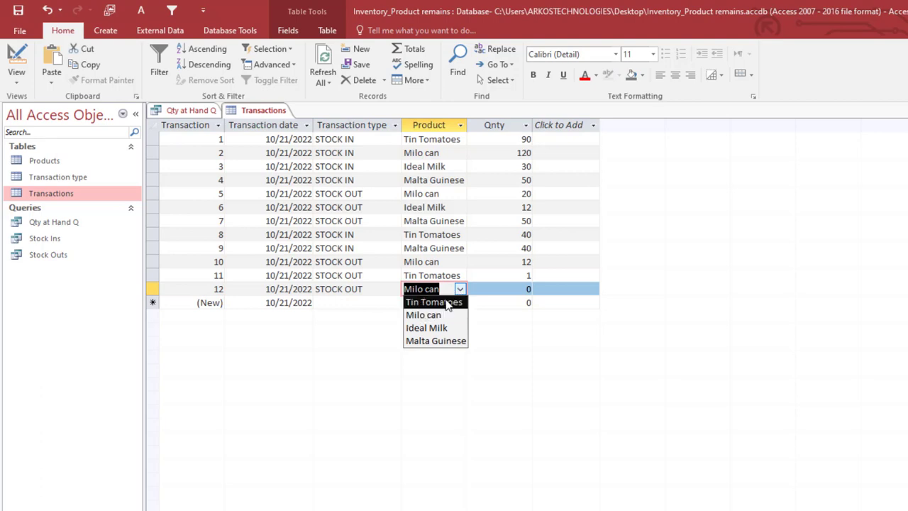
{"action": "left_click", "coordinate": [441, 303]}
{"action": "left_click", "coordinate": [486, 292]}
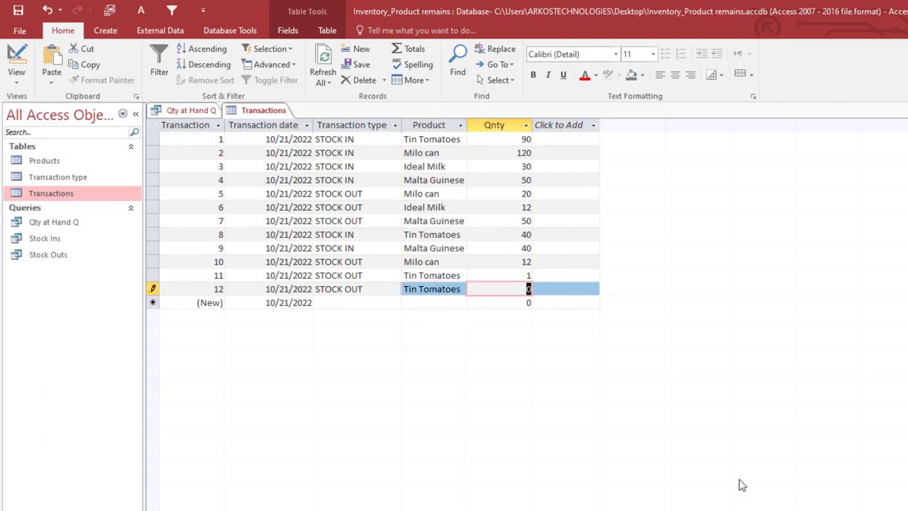
{"action": "type", "text": "20"}
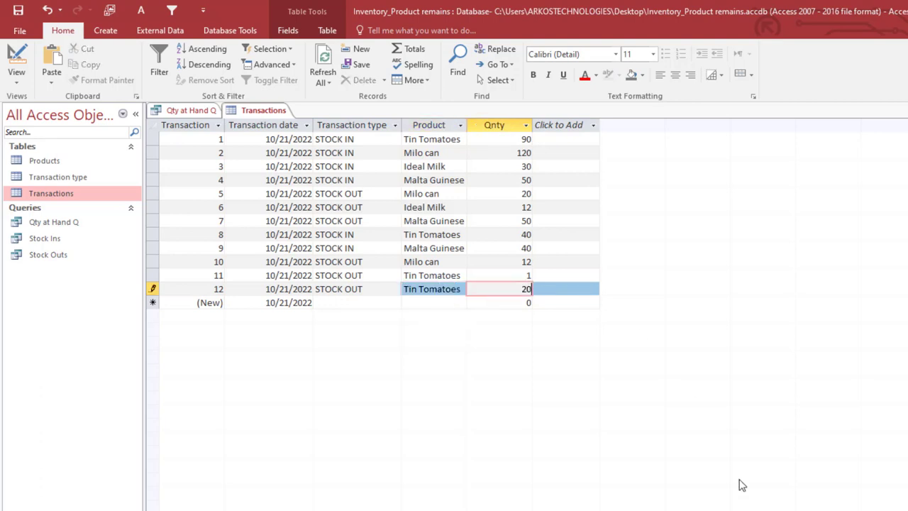
Step: Refresh the records and review the stock-out totals and remaining quantities in Qty at Hand Q
{"action": "left_click", "coordinate": [330, 61]}
{"action": "left_click", "coordinate": [199, 113]}
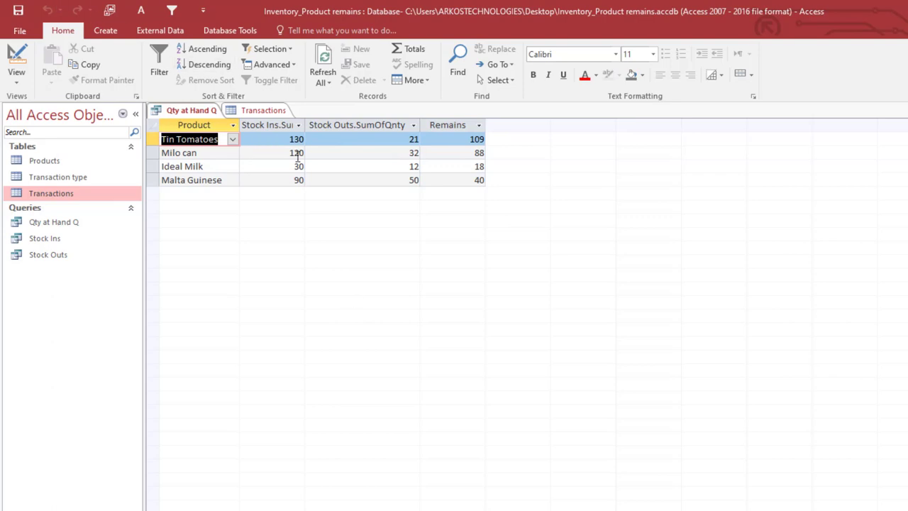
{"action": "left_click", "coordinate": [391, 179]}
Step: Add a STOCK OUT record for Malta Guinese with quantity 4 to the Transactions table
{"action": "left_click", "coordinate": [249, 110]}
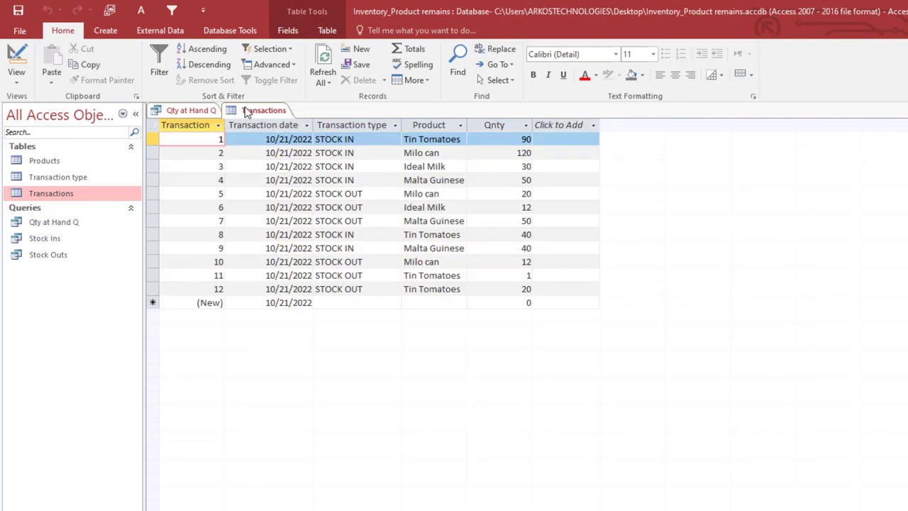
{"action": "left_click", "coordinate": [355, 303]}
{"action": "left_click", "coordinate": [397, 304]}
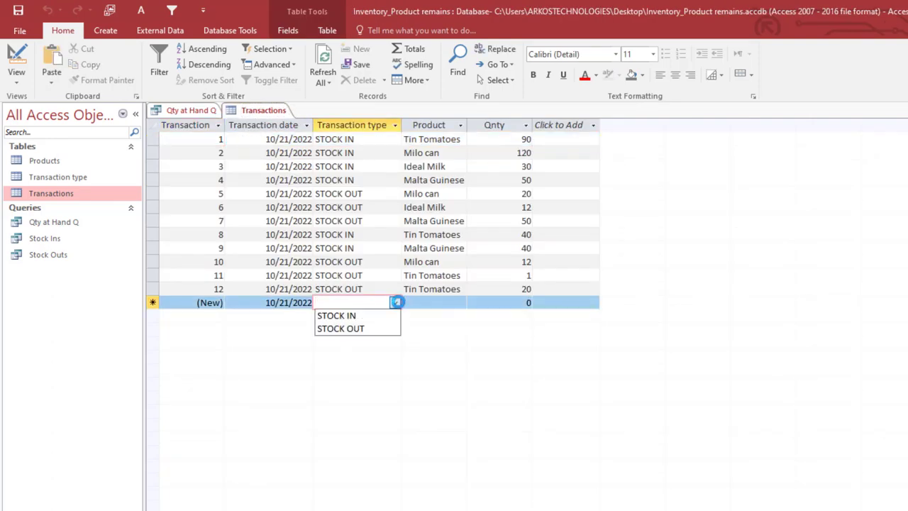
{"action": "left_click", "coordinate": [368, 332]}
{"action": "left_click", "coordinate": [442, 302]}
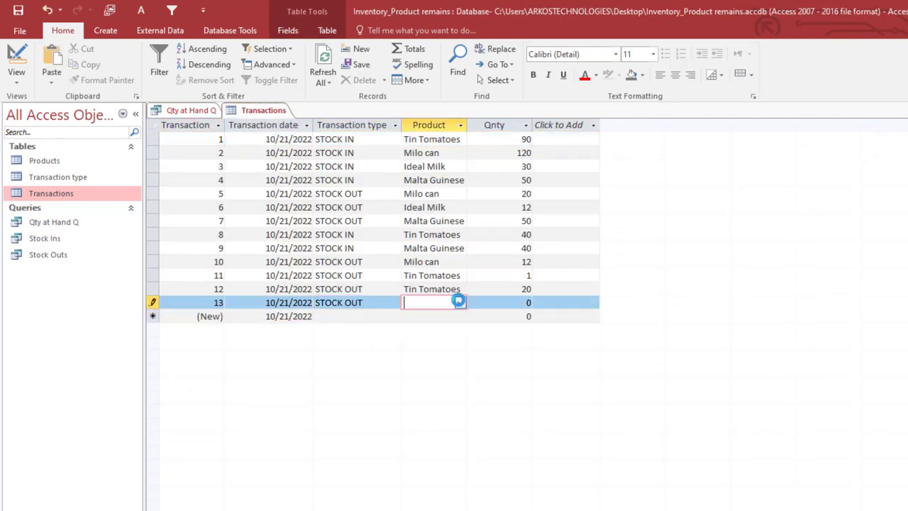
{"action": "left_click", "coordinate": [460, 302]}
{"action": "left_click", "coordinate": [424, 354]}
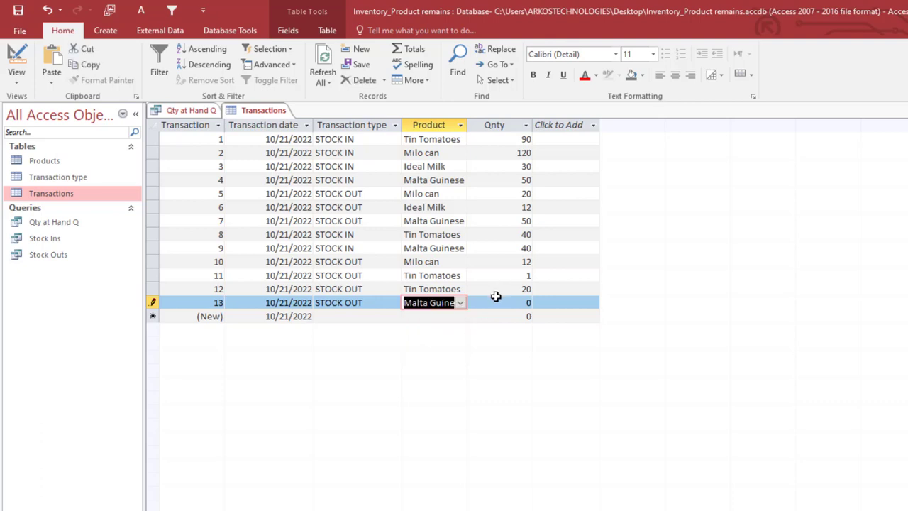
{"action": "double_click", "coordinate": [534, 302]}
{"action": "type", "text": "40"}
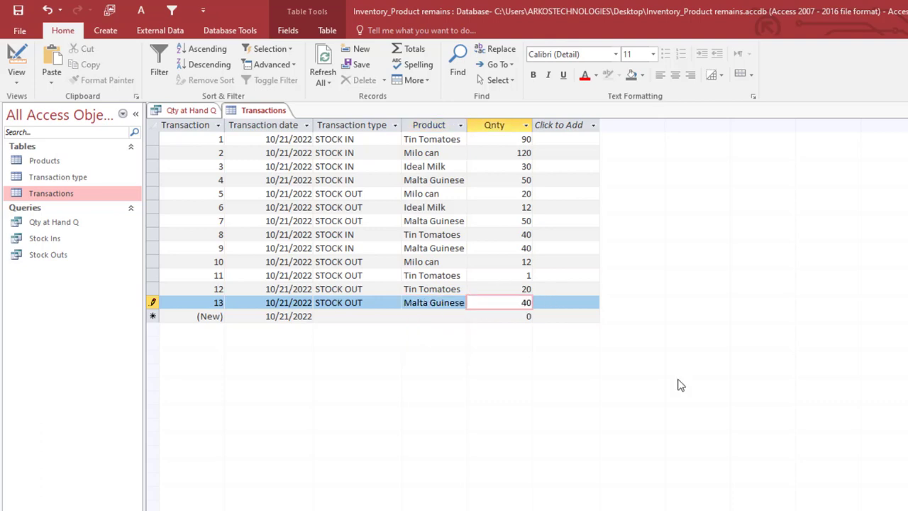
Step: Refresh the records and check the Malta Guinese stock-out total and remains in the Qty at Hand Q query
{"action": "left_click", "coordinate": [327, 60]}
{"action": "left_click", "coordinate": [192, 109]}
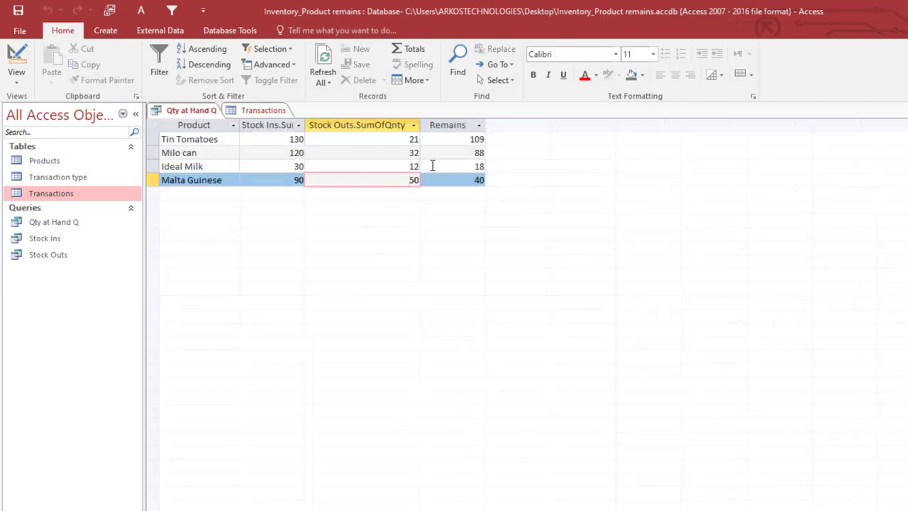
{"action": "left_click", "coordinate": [323, 67]}
{"action": "left_click", "coordinate": [391, 180]}
{"action": "right_click", "coordinate": [551, 509]}
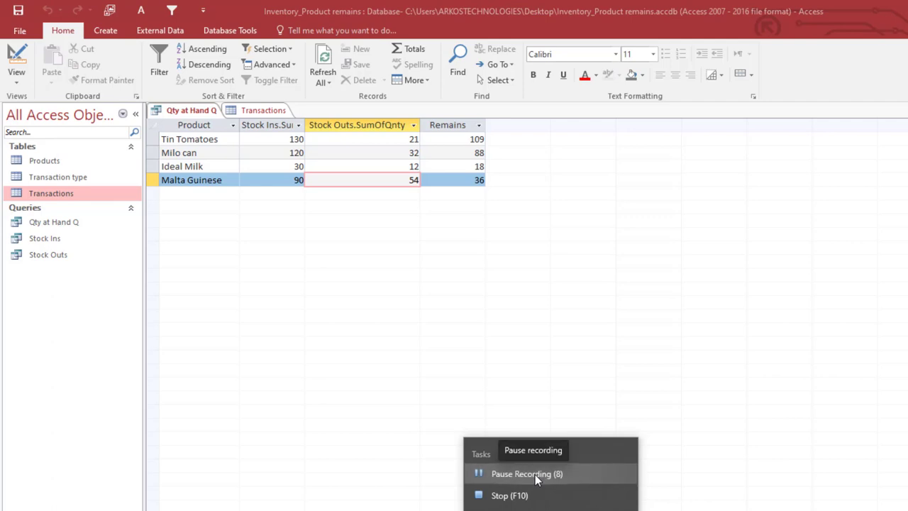
{"action": "left_click", "coordinate": [535, 475]}
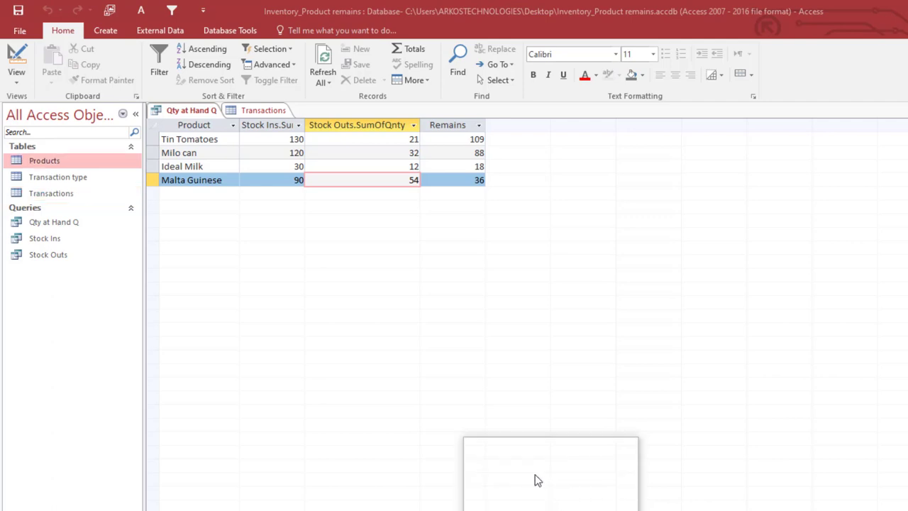
{"action": "left_click", "coordinate": [170, 116]}
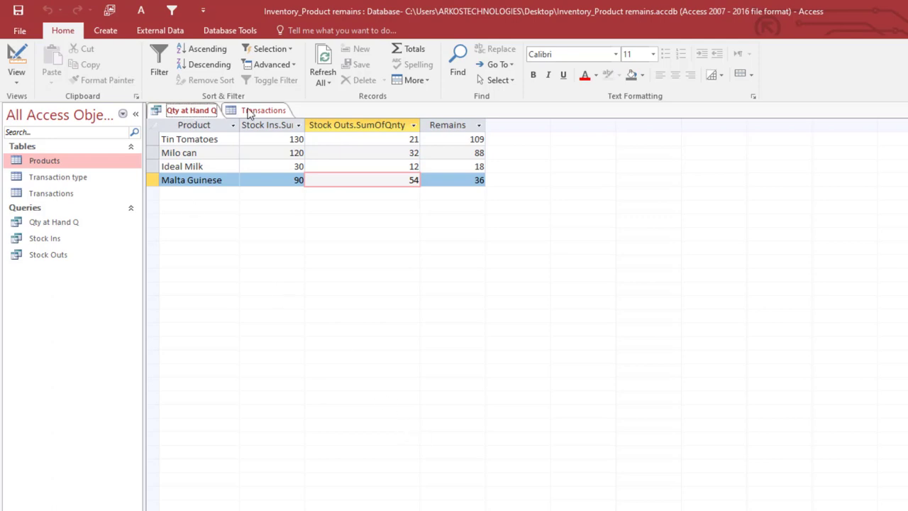
Step: Add a product with batch number 65353 and description Cloth to the Products table, and refresh the records
{"action": "double_click", "coordinate": [33, 162]}
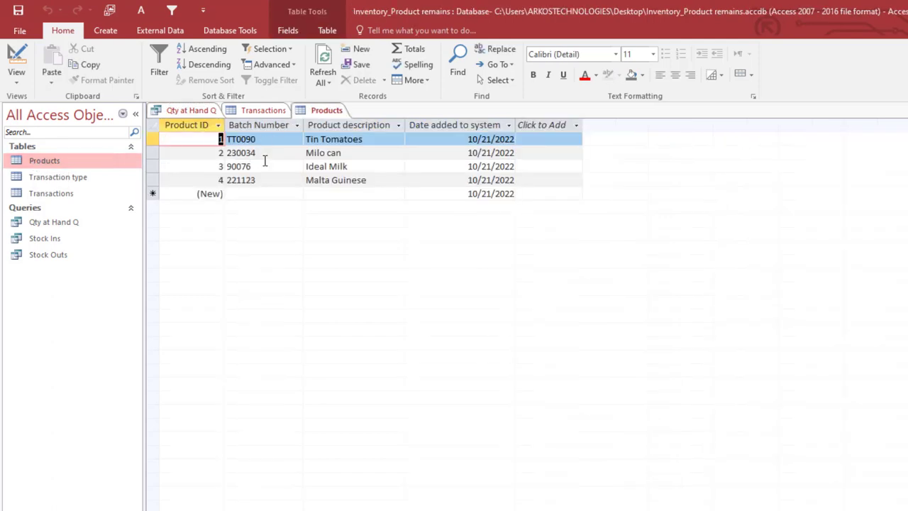
{"action": "left_click", "coordinate": [264, 194]}
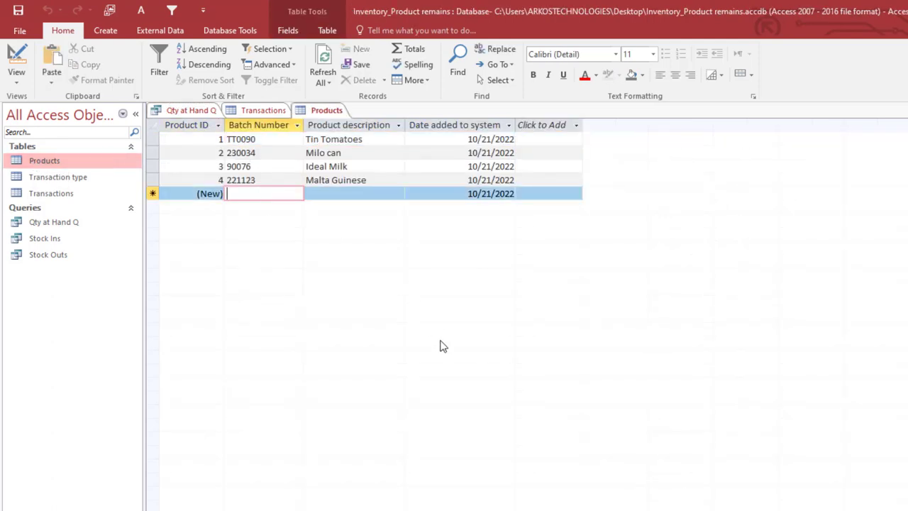
{"action": "type", "text": "65353"}
{"action": "key", "text": "Tab"}
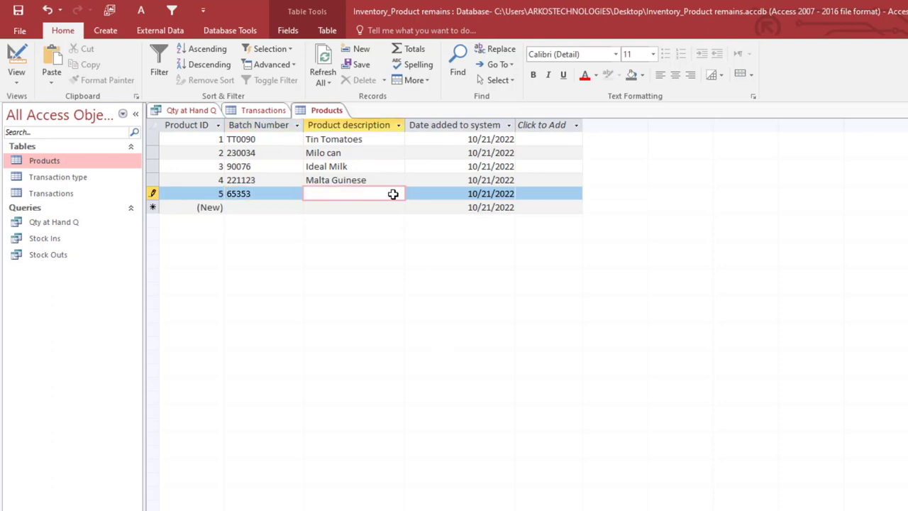
{"action": "key", "text": "Tab"}
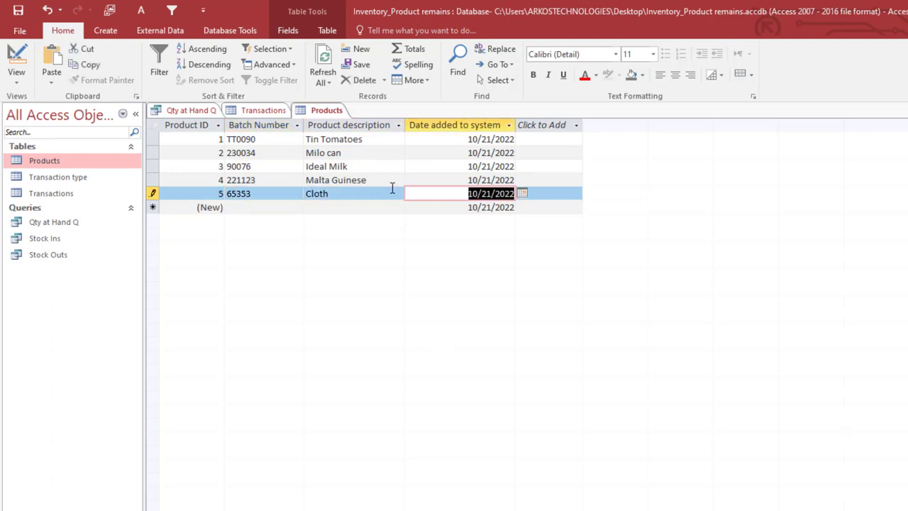
{"action": "left_click", "coordinate": [321, 71]}
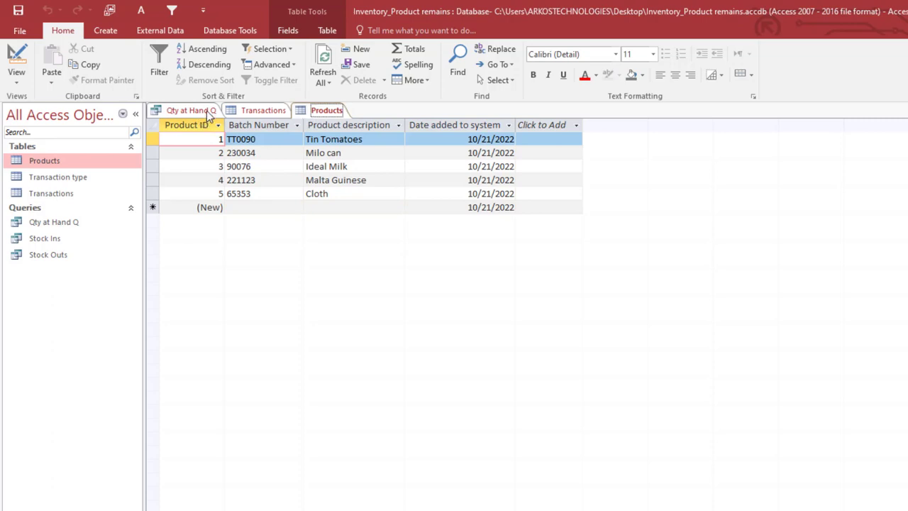
Step: Add a STOCK IN record for Cloth with quantity 100 to the Transactions table
{"action": "left_click", "coordinate": [279, 111]}
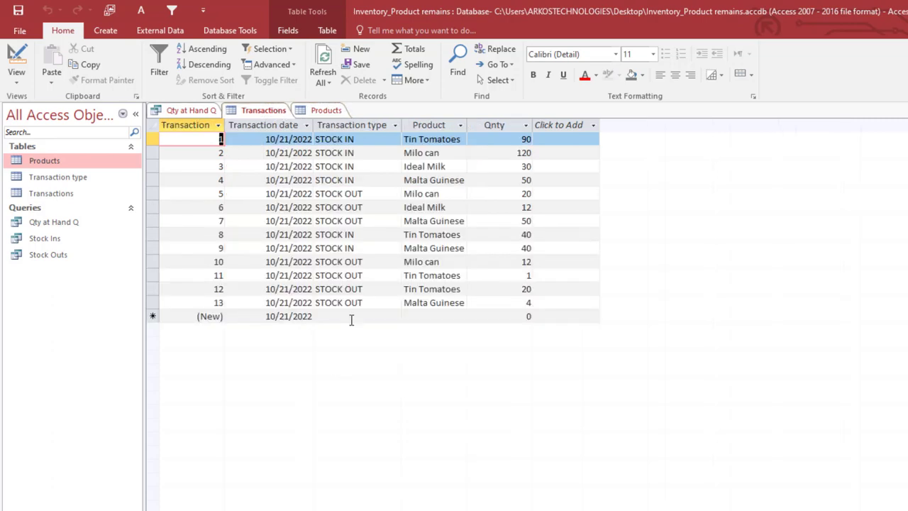
{"action": "left_click", "coordinate": [375, 313]}
{"action": "left_click", "coordinate": [395, 316]}
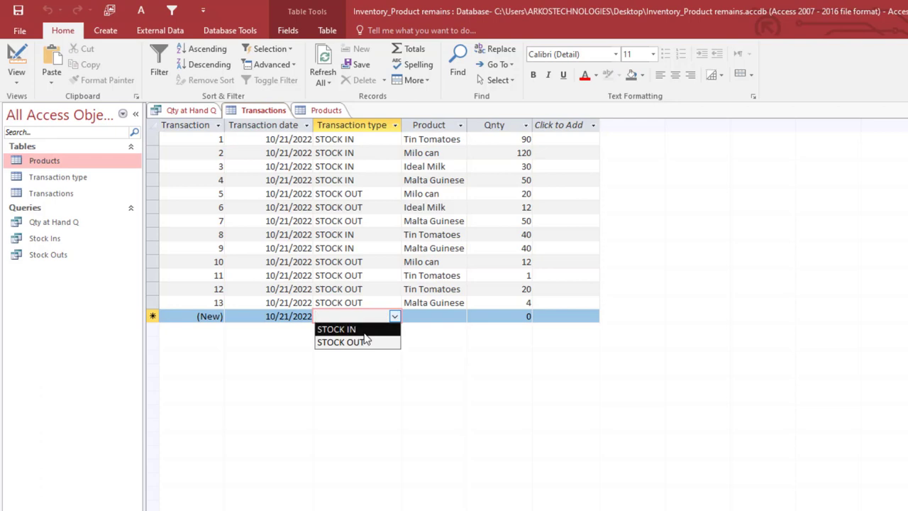
{"action": "left_click", "coordinate": [358, 330]}
{"action": "left_click", "coordinate": [458, 319]}
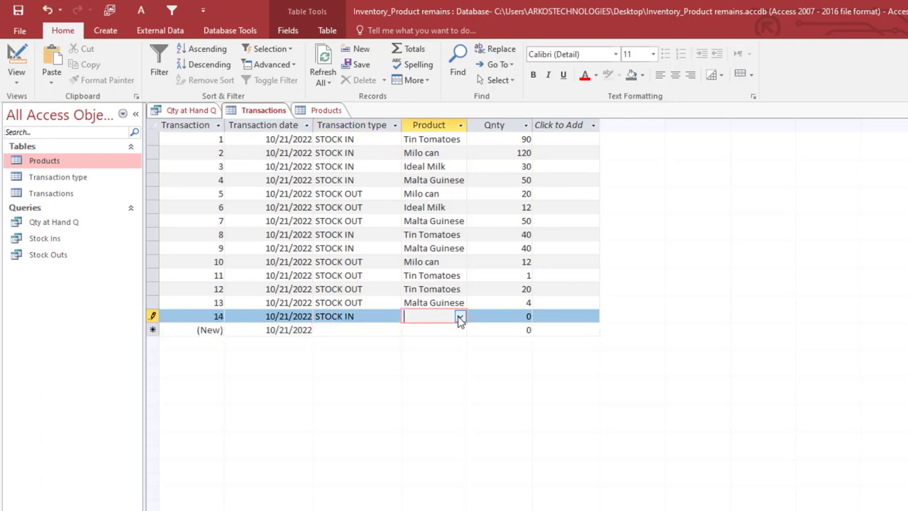
{"action": "left_click", "coordinate": [460, 320]}
{"action": "left_click", "coordinate": [434, 380]}
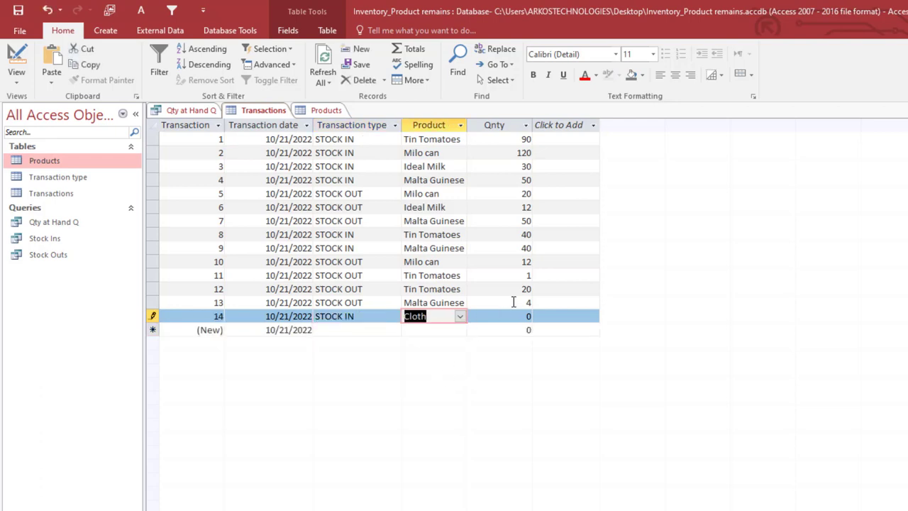
{"action": "left_click", "coordinate": [530, 316]}
{"action": "type", "text": "100"}
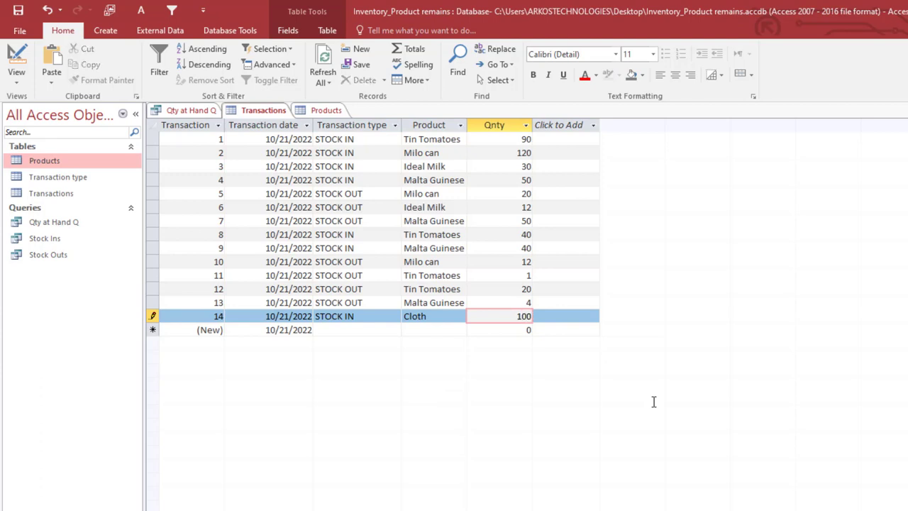
Step: Refresh the records and examine the Cloth row's stock-in, stock-out and remains values in Qty at Hand Q
{"action": "left_click", "coordinate": [323, 74]}
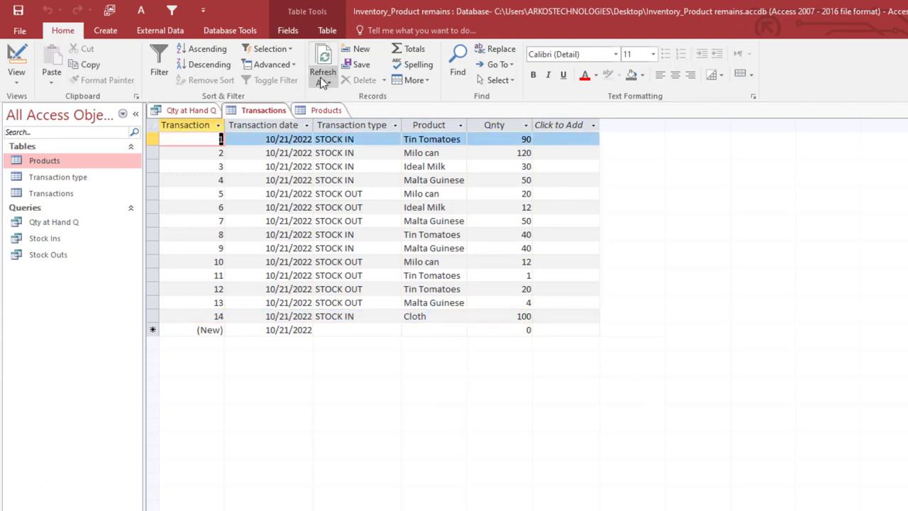
{"action": "left_click", "coordinate": [207, 111]}
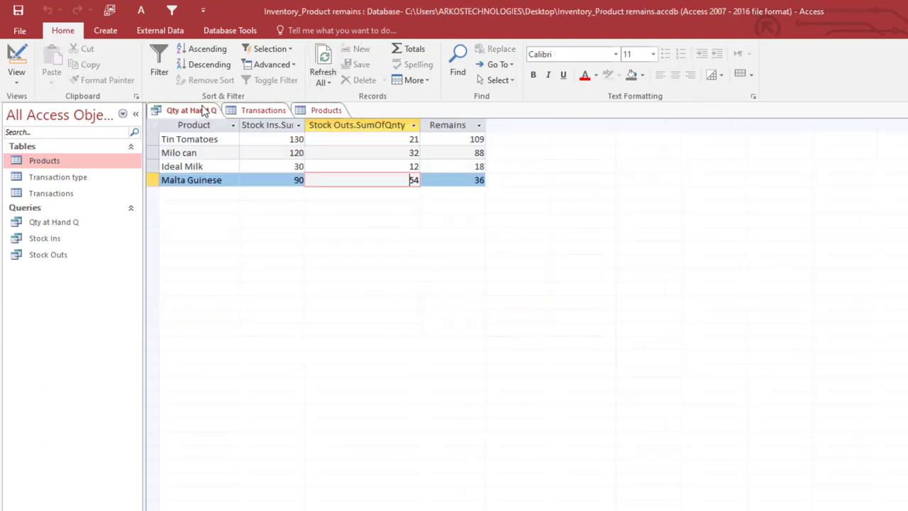
{"action": "left_click", "coordinate": [328, 59]}
{"action": "left_click", "coordinate": [350, 197]}
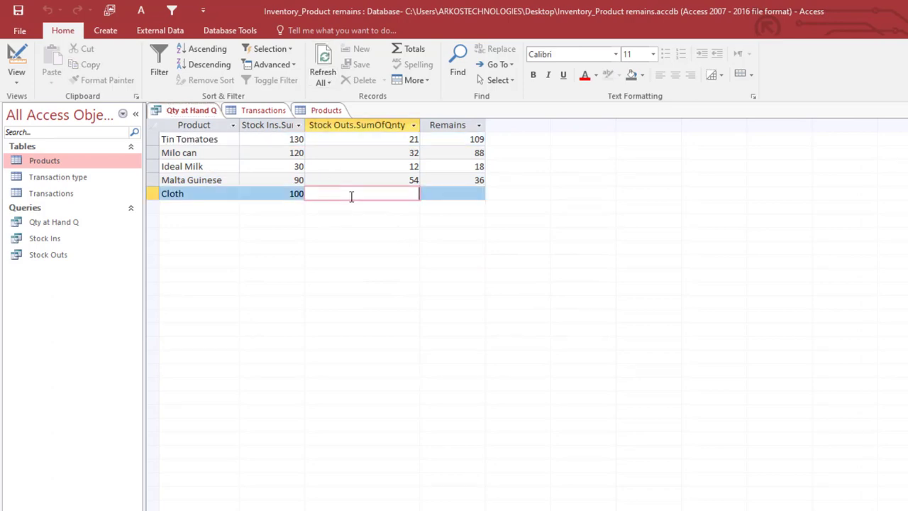
{"action": "left_click", "coordinate": [277, 197]}
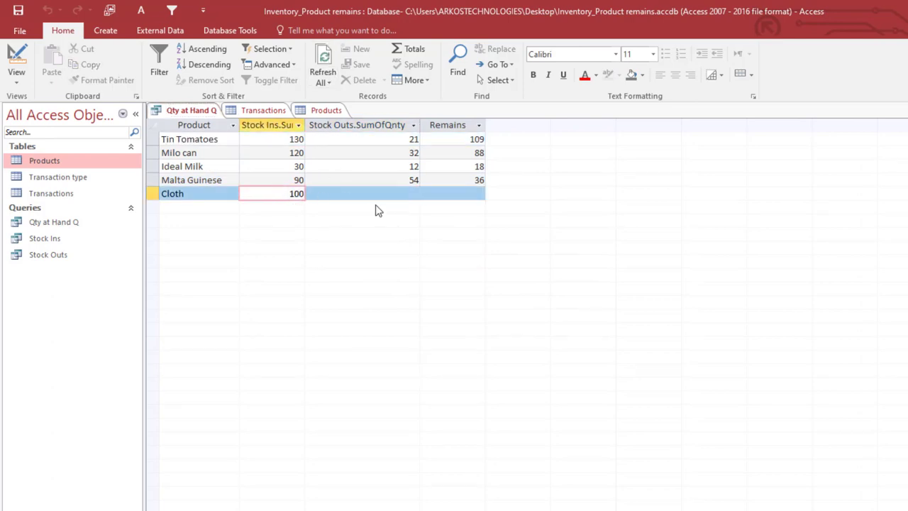
{"action": "left_click", "coordinate": [387, 197]}
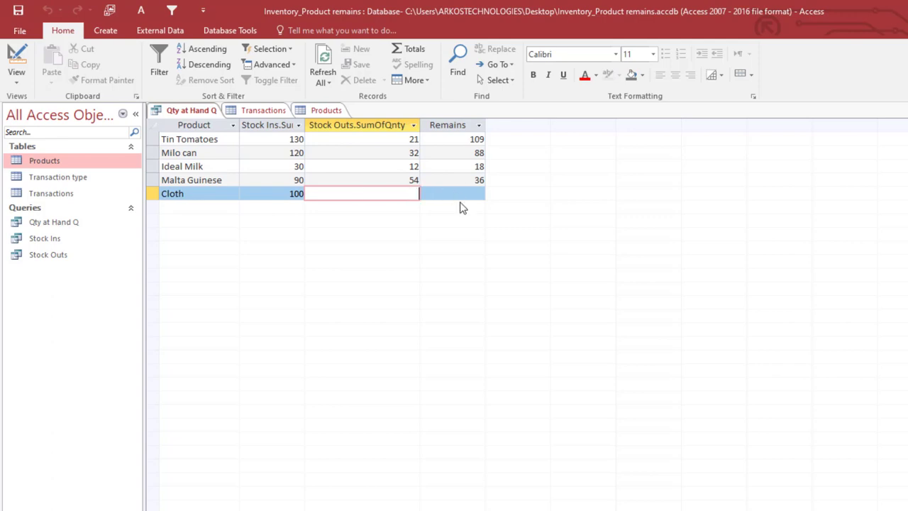
{"action": "left_click", "coordinate": [293, 196]}
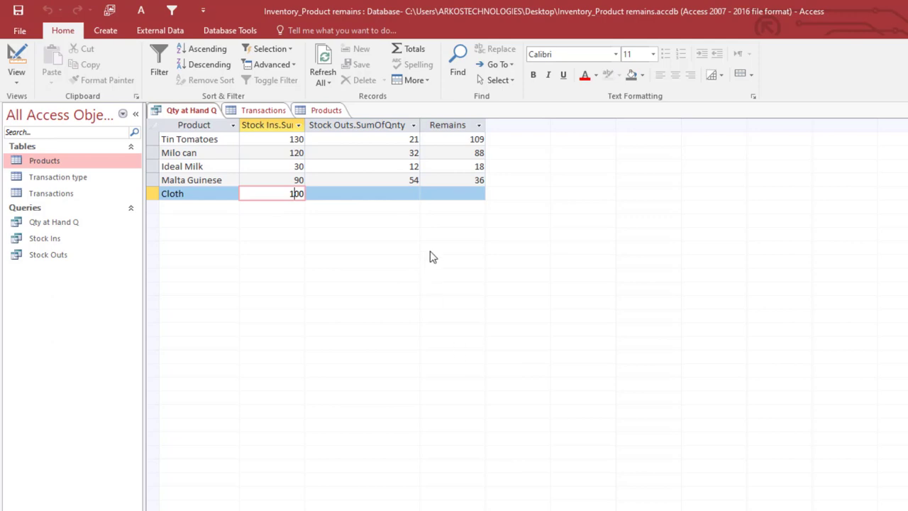
Step: Close the Transactions and Products tables, leaving the Qty at Hand Q query open
{"action": "left_click", "coordinate": [255, 110]}
{"action": "right_click", "coordinate": [248, 111]}
{"action": "left_click", "coordinate": [266, 134]}
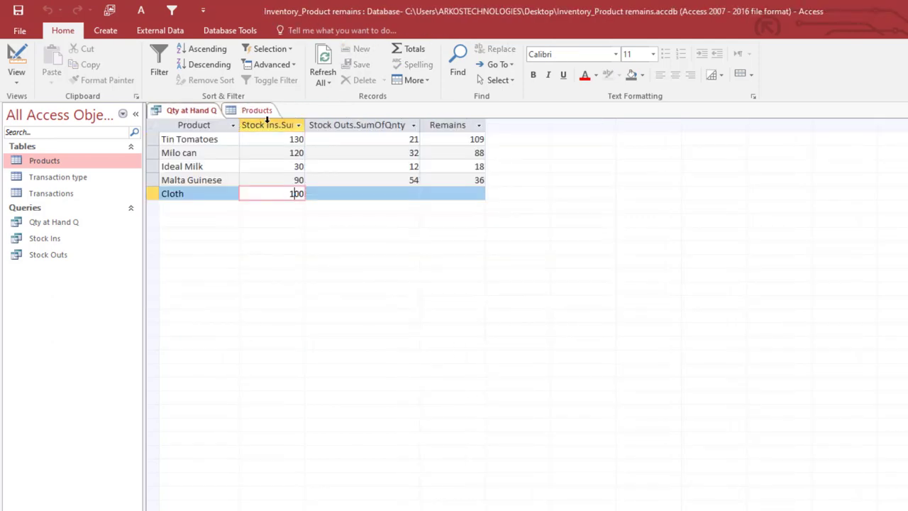
{"action": "left_click", "coordinate": [248, 111]}
{"action": "right_click", "coordinate": [249, 111]}
{"action": "left_click", "coordinate": [268, 134]}
Step: Check the Cloth row's stock-out and remains cells, and open the Qty at Hand Q query in Design View
{"action": "left_click", "coordinate": [345, 193]}
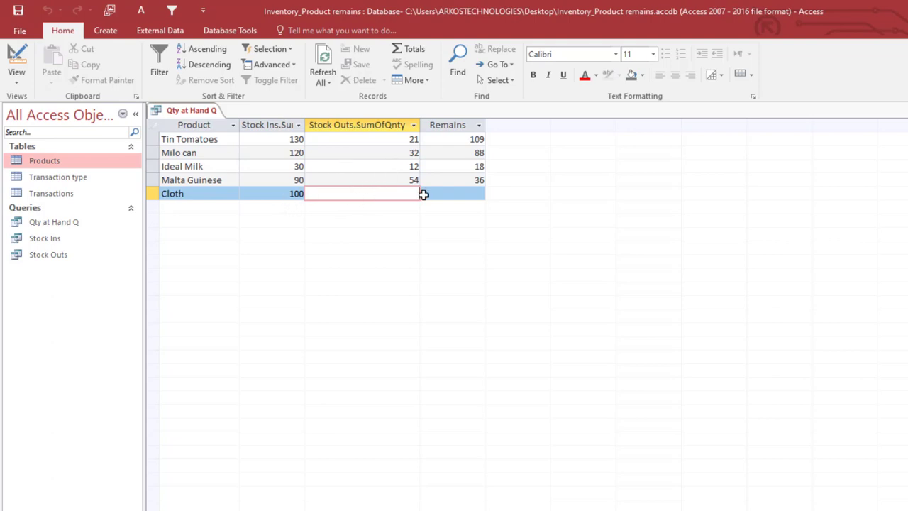
{"action": "left_click", "coordinate": [462, 195]}
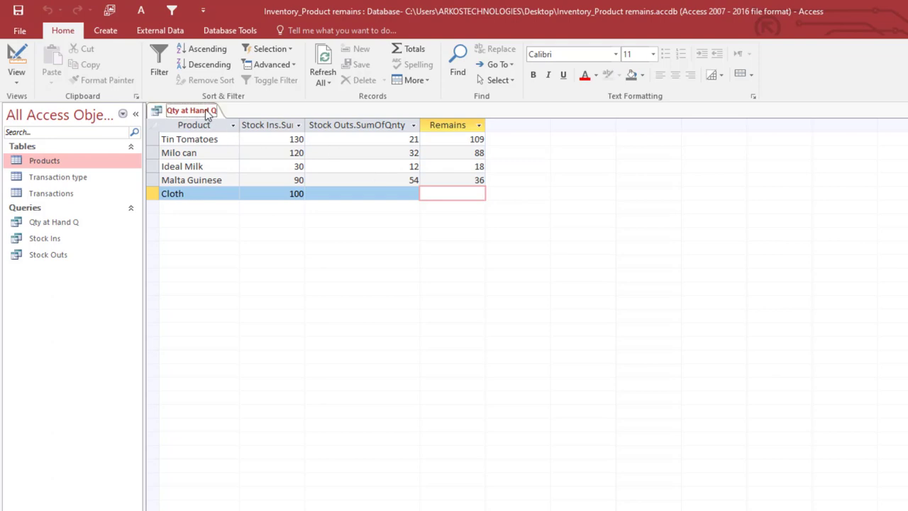
{"action": "right_click", "coordinate": [171, 114]}
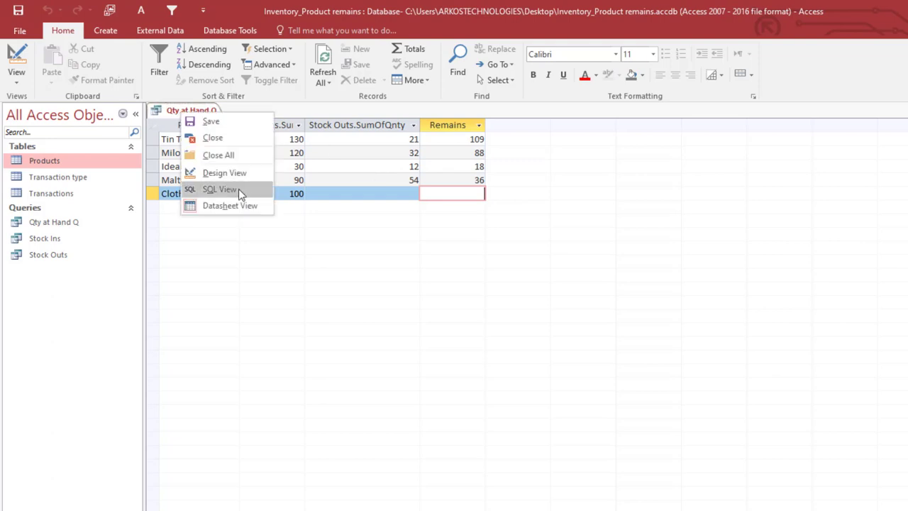
{"action": "left_click", "coordinate": [217, 173]}
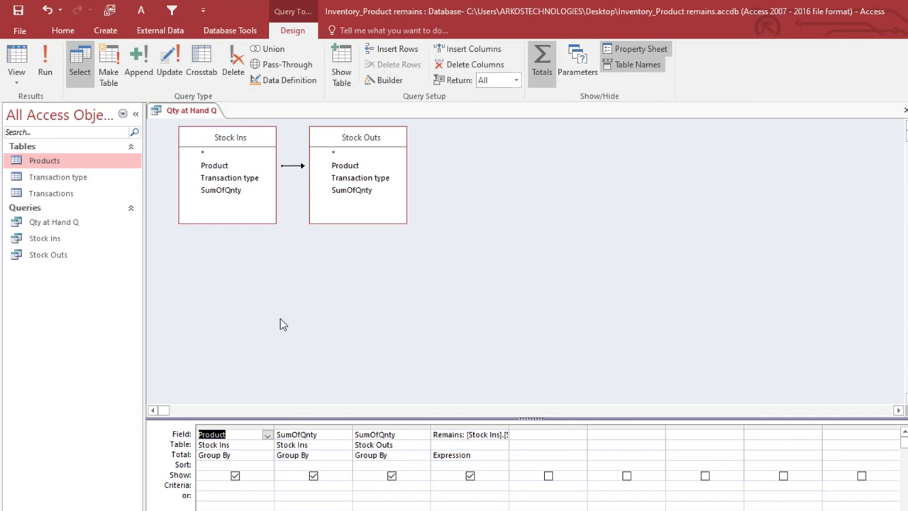
Step: Delete the Stock Outs and Stock Ins SumOfQnty columns from the query design grid, keeping Product and Remains
{"action": "left_click", "coordinate": [382, 430]}
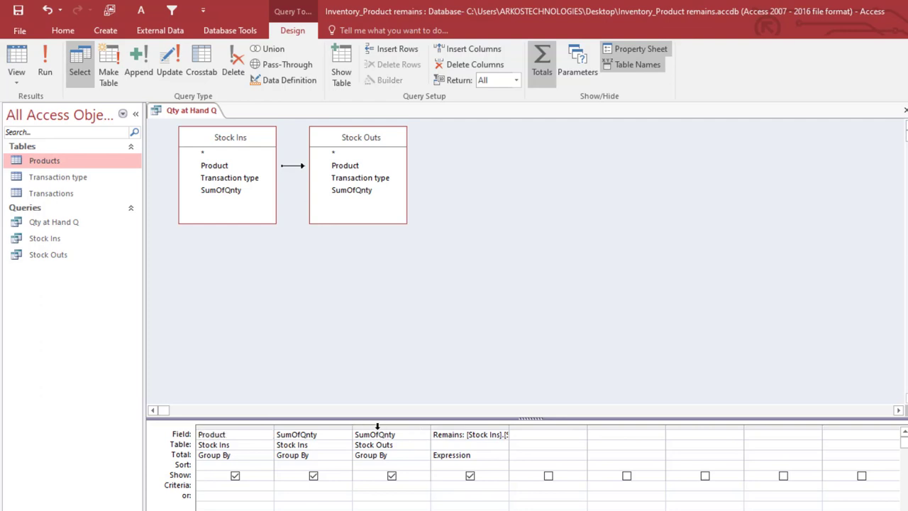
{"action": "left_click", "coordinate": [378, 426]}
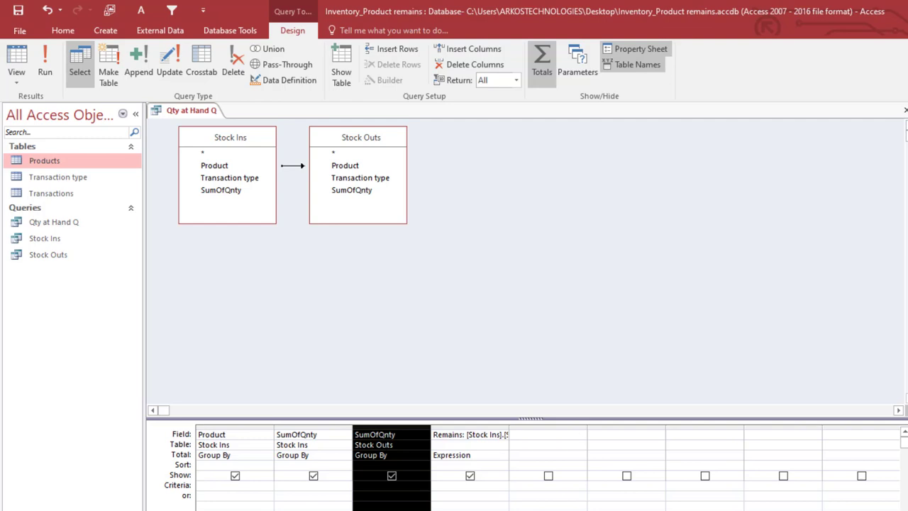
{"action": "key", "text": "Delete"}
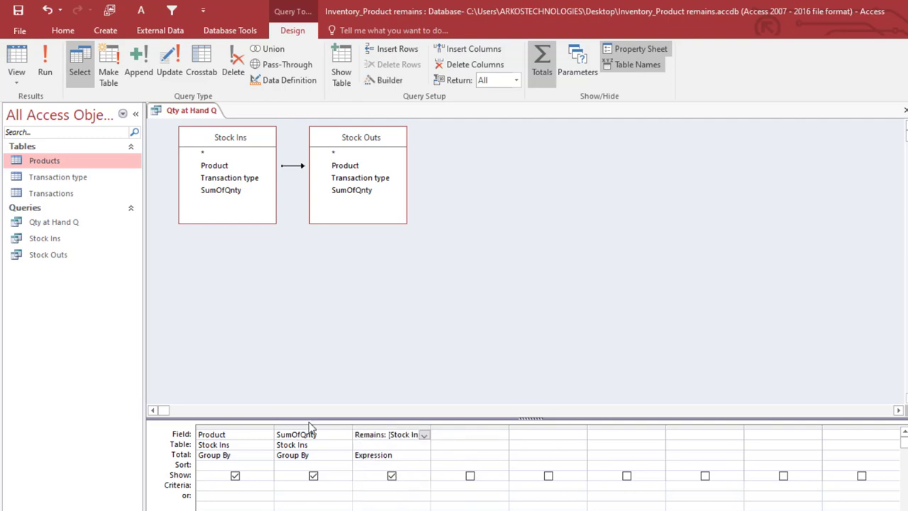
{"action": "left_click", "coordinate": [309, 425]}
{"action": "key", "text": "Delete"}
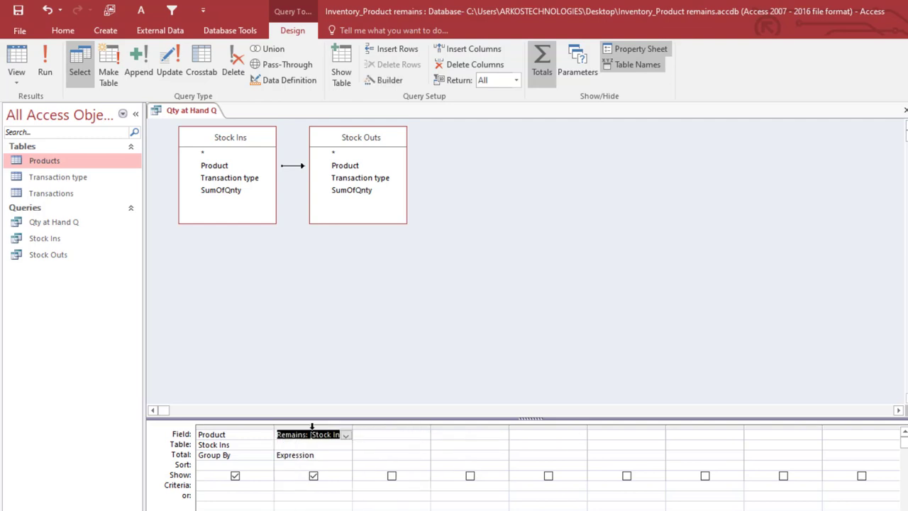
{"action": "left_click", "coordinate": [372, 433]}
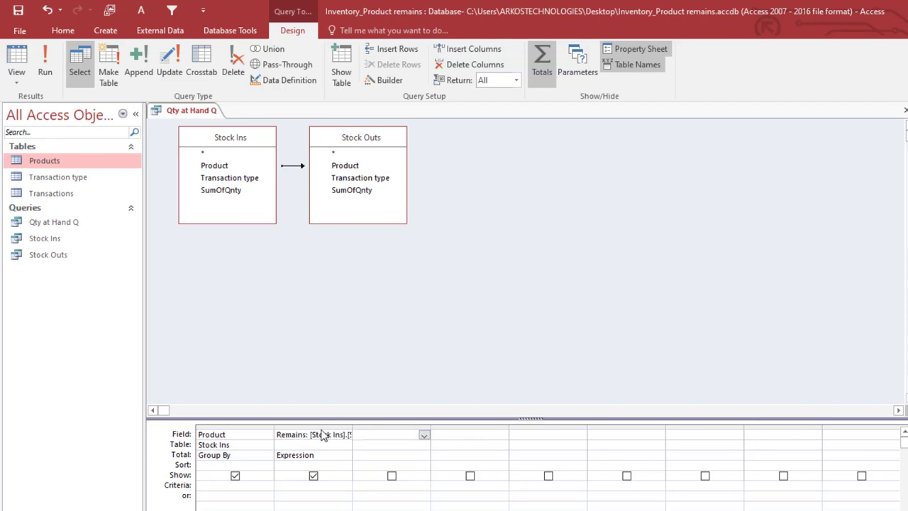
Step: Add a calculated column to the query grid with the expression Stock in: Nz([Stock Ins].[SumOfQnty],0)
{"action": "right_click", "coordinate": [394, 436]}
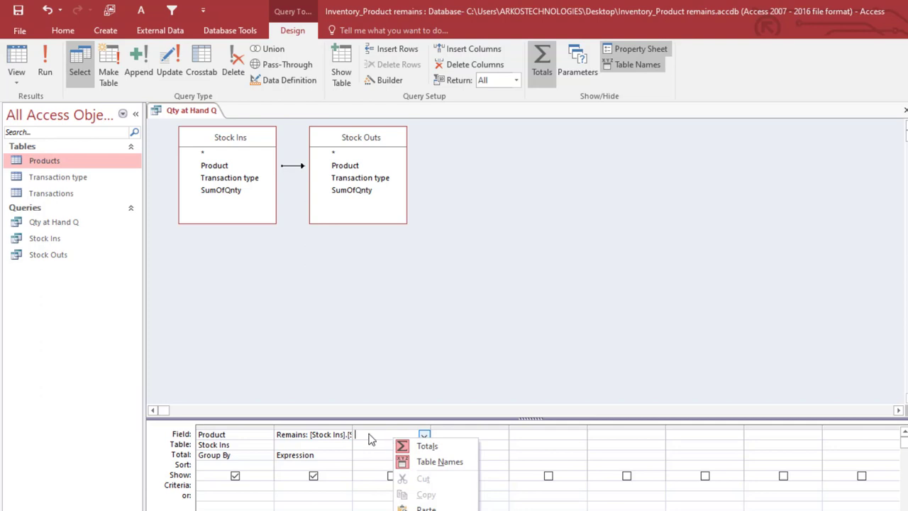
{"action": "left_click", "coordinate": [430, 510]}
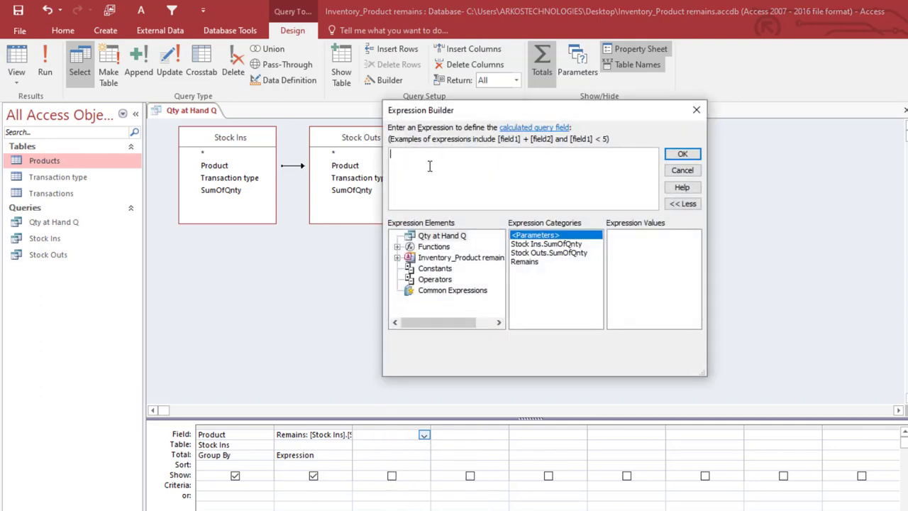
{"action": "type", "text": "Stock in"}
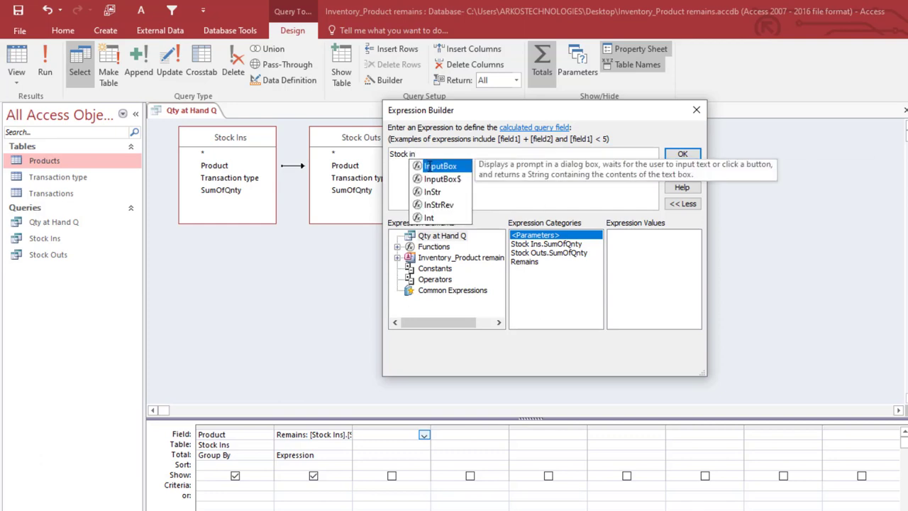
{"action": "type", "text": ":"}
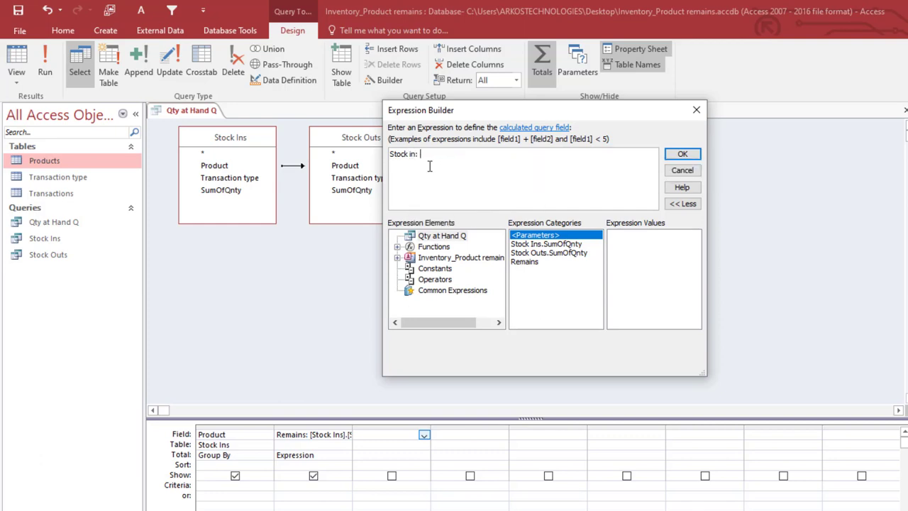
{"action": "type", "text": " nz"}
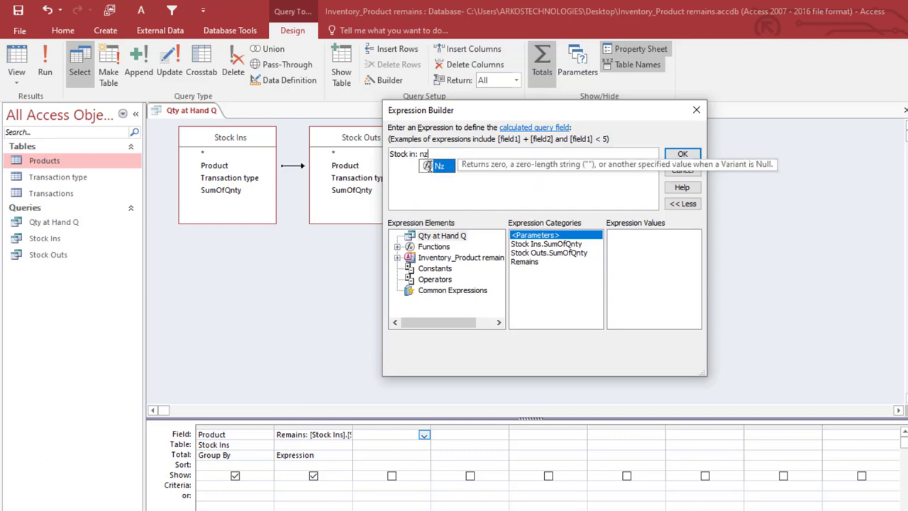
{"action": "type", "text": "("}
{"action": "left_click_drag", "start_coordinate": [482, 116], "coordinate": [534, 252]}
{"action": "type", "text": "stoc"}
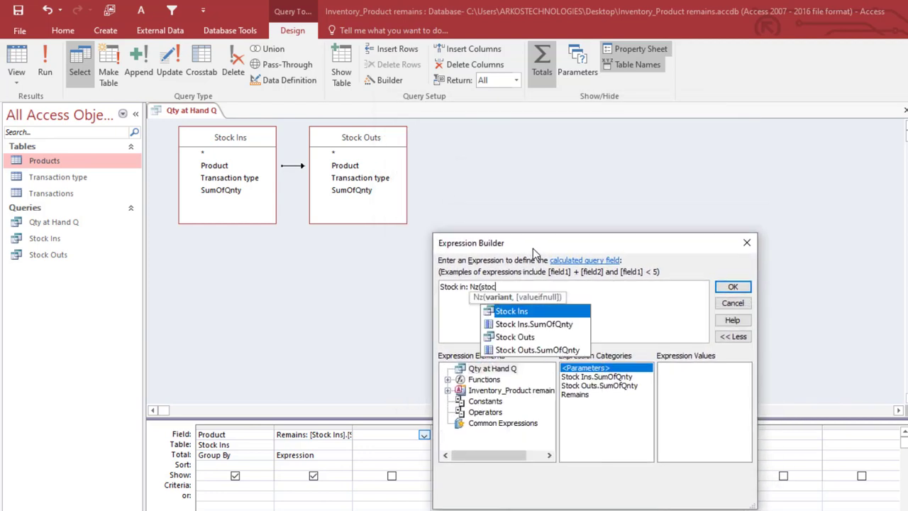
{"action": "double_click", "coordinate": [541, 310]}
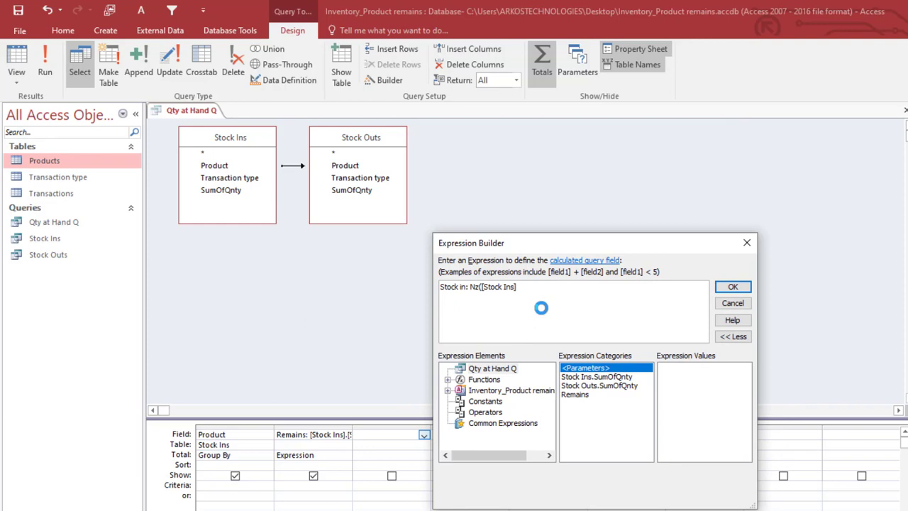
{"action": "type", "text": "."}
{"action": "double_click", "coordinate": [562, 322]}
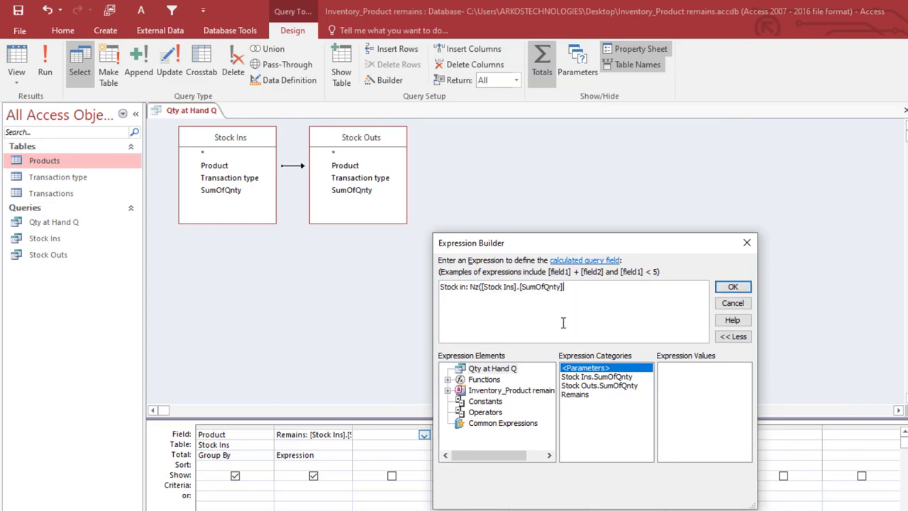
{"action": "type", "text": ",0"}
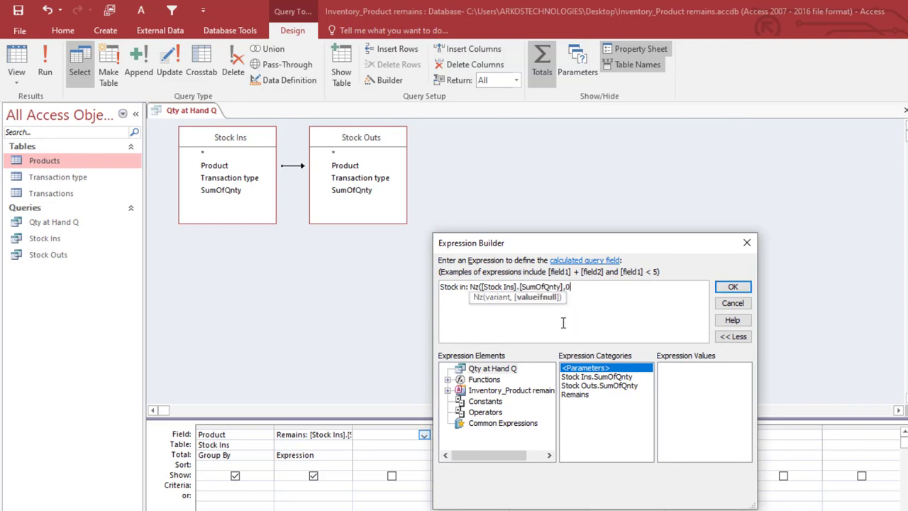
{"action": "type", "text": ")"}
{"action": "left_click", "coordinate": [730, 293]}
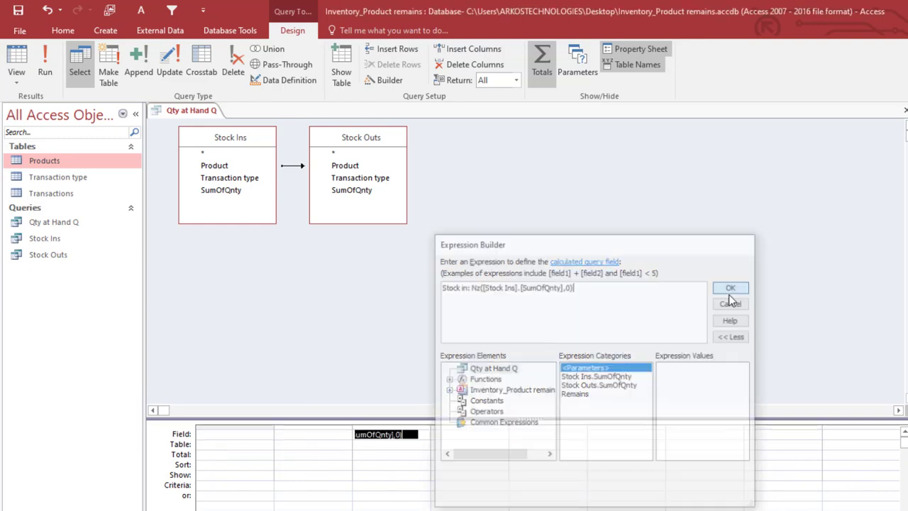
Step: Add another calculated column to the query grid with the expression Stock out: Nz([Stock Outs].[SumOfQnty],0)
{"action": "left_click", "coordinate": [467, 434]}
{"action": "right_click", "coordinate": [466, 436]}
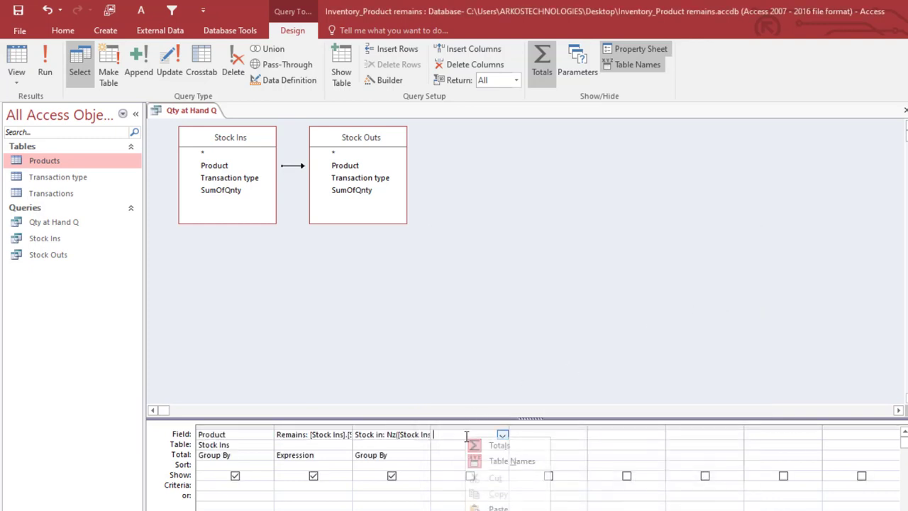
{"action": "left_click", "coordinate": [499, 510]}
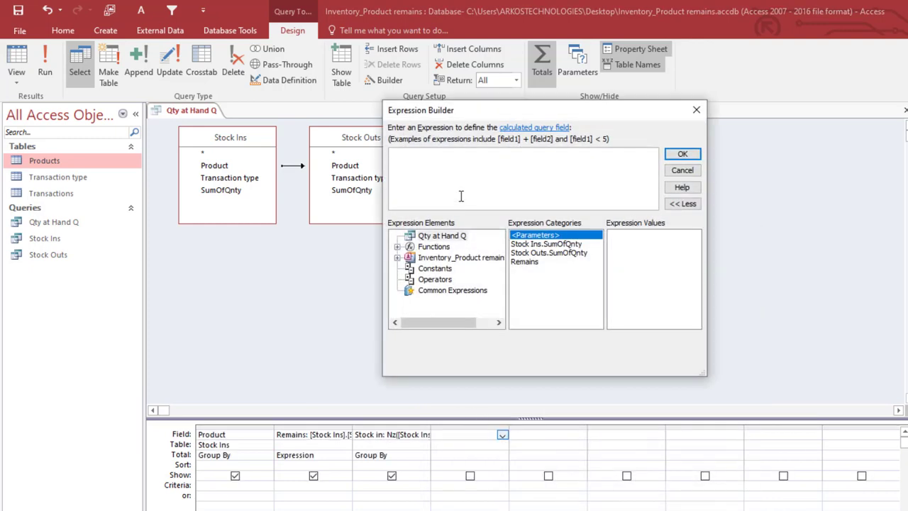
{"action": "type", "text": "Stock out: nz"}
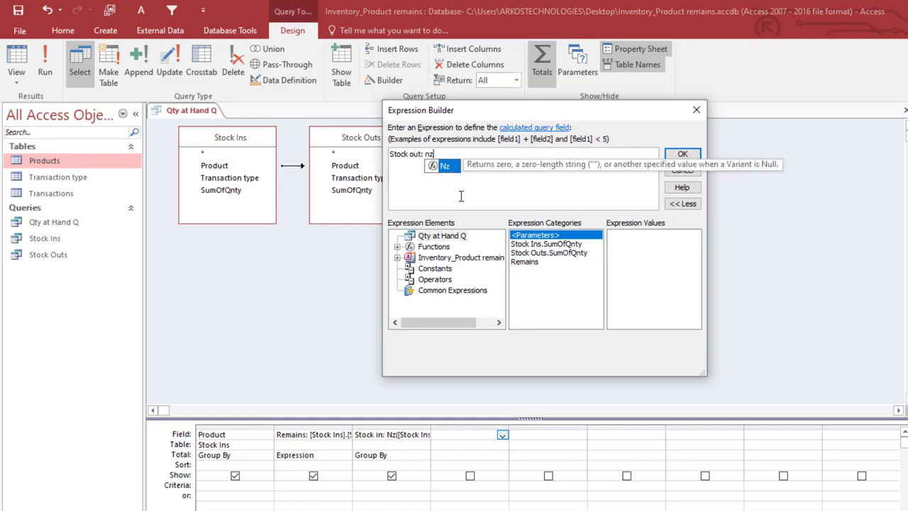
{"action": "double_click", "coordinate": [454, 165]}
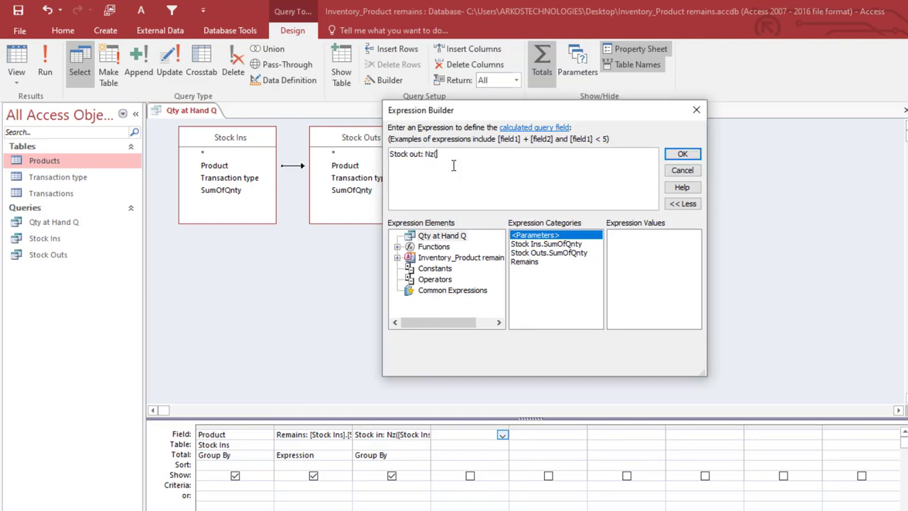
{"action": "type", "text": "stoc"}
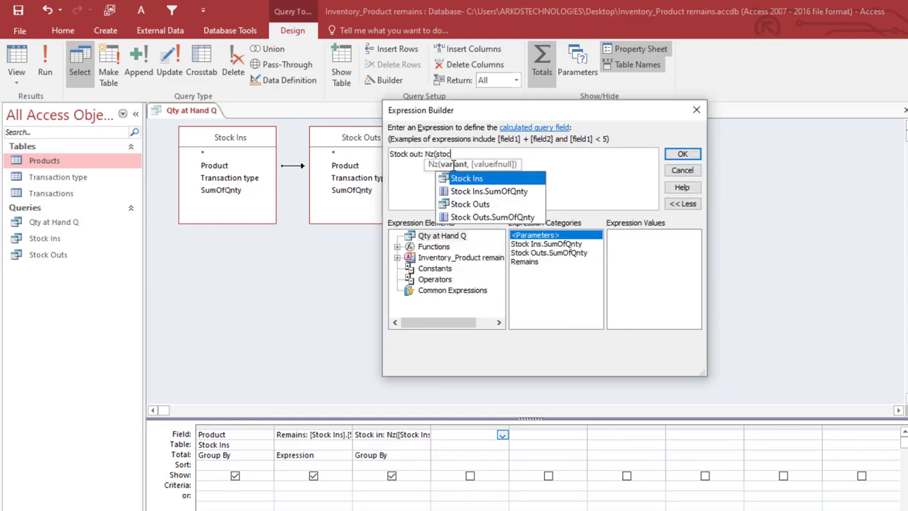
{"action": "double_click", "coordinate": [479, 204]}
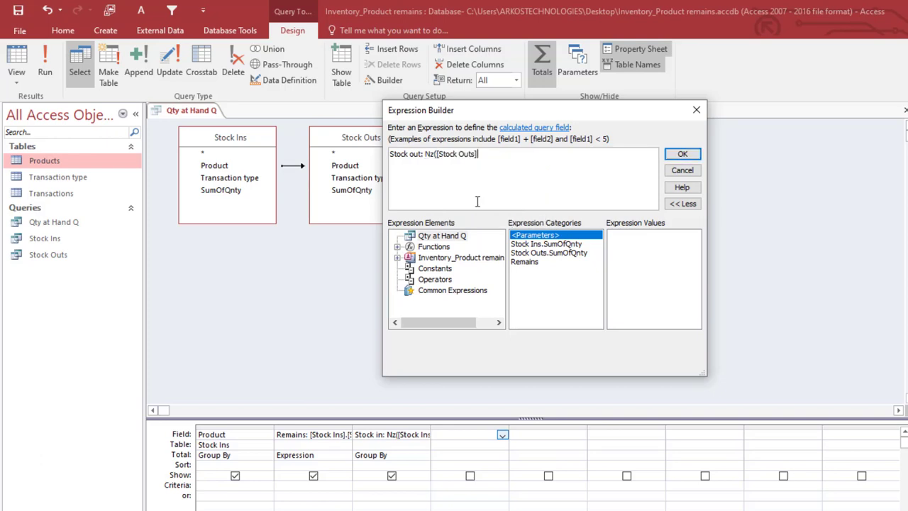
{"action": "type", "text": "."}
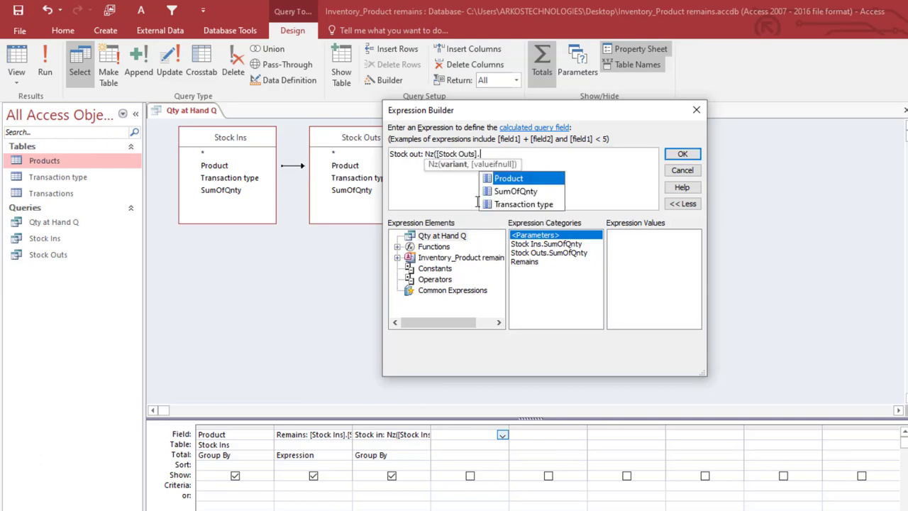
{"action": "left_click", "coordinate": [527, 193]}
{"action": "double_click", "coordinate": [528, 193]}
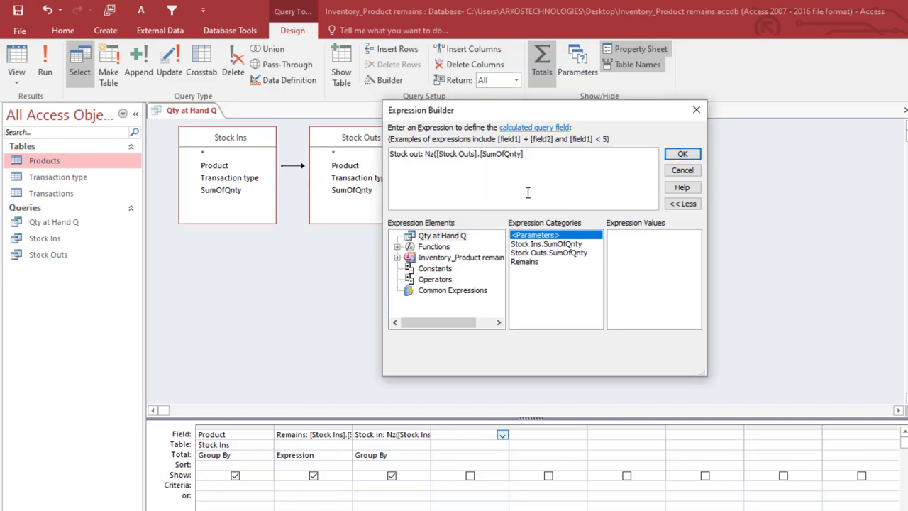
{"action": "type", "text": ",0"}
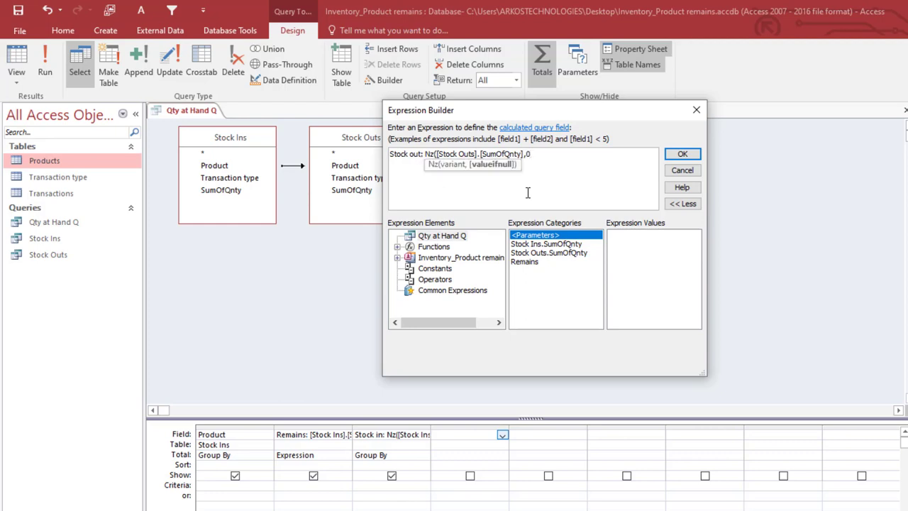
{"action": "type", "text": ")"}
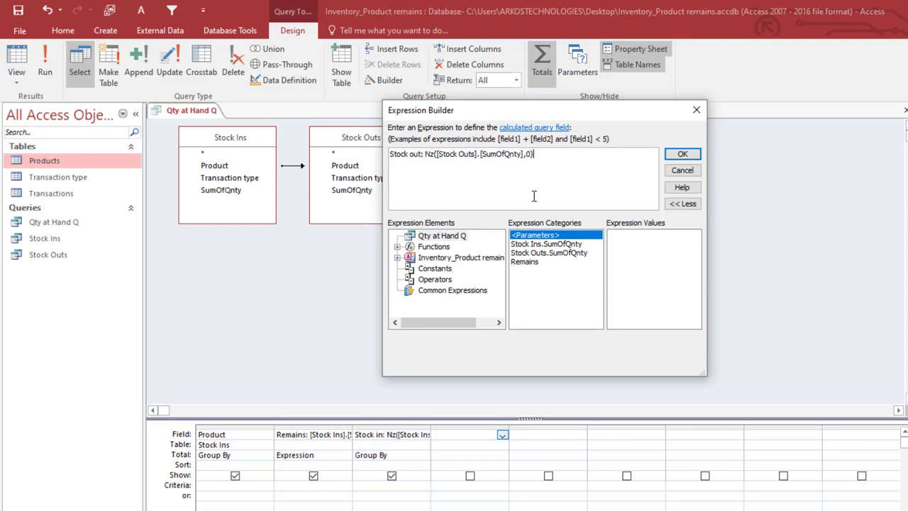
{"action": "left_click", "coordinate": [683, 153]}
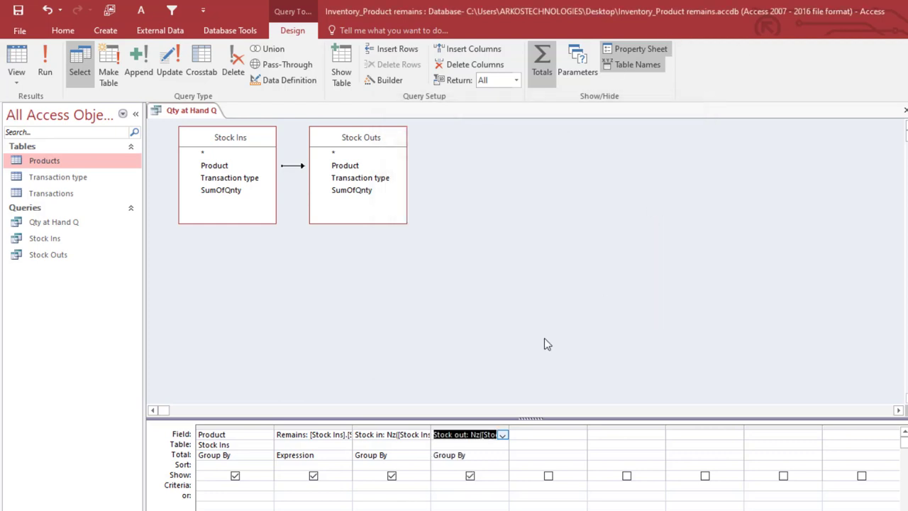
Step: Move the Remains column after the Stock out column in the query design grid
{"action": "left_click", "coordinate": [326, 428]}
{"action": "left_click_drag", "start_coordinate": [327, 428], "coordinate": [530, 437]}
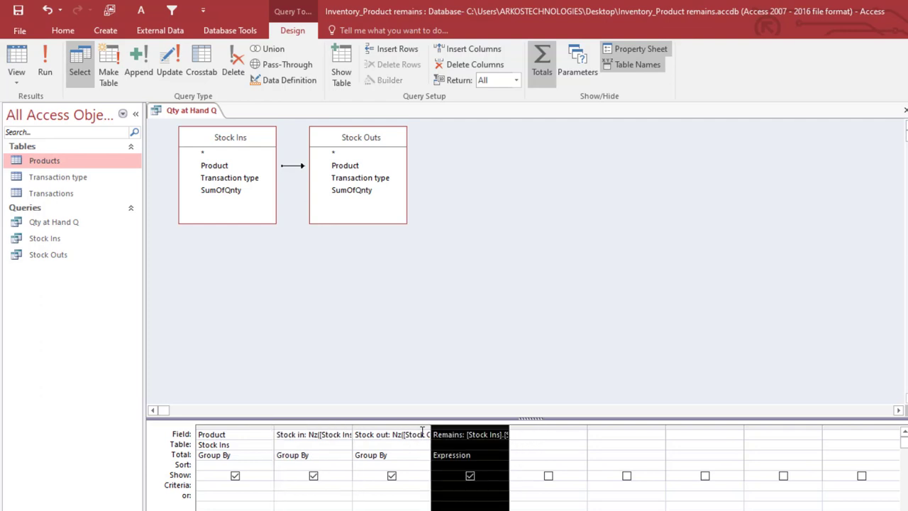
{"action": "right_click", "coordinate": [471, 434]}
Step: Open the Remains column's expression in the Expression Builder and clear the formula, keeping the Remains label
{"action": "left_click", "coordinate": [467, 434]}
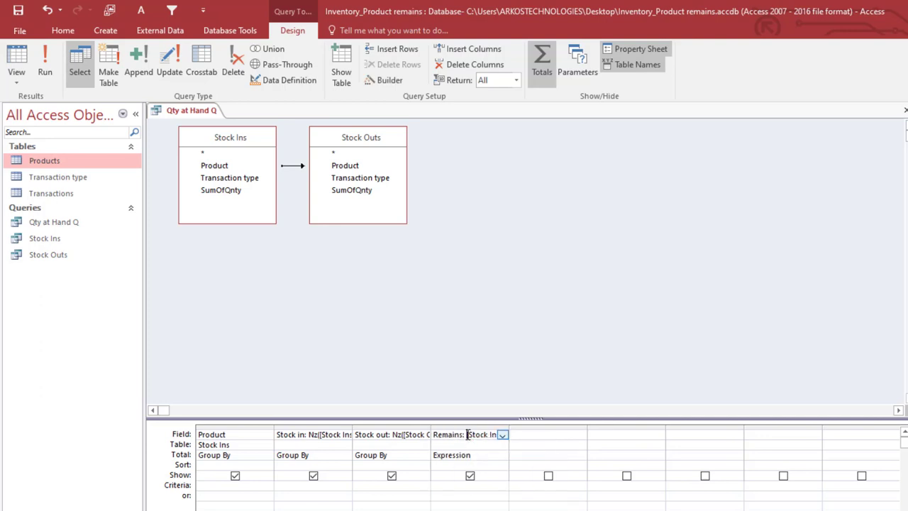
{"action": "right_click", "coordinate": [468, 435]}
{"action": "left_click", "coordinate": [497, 510]}
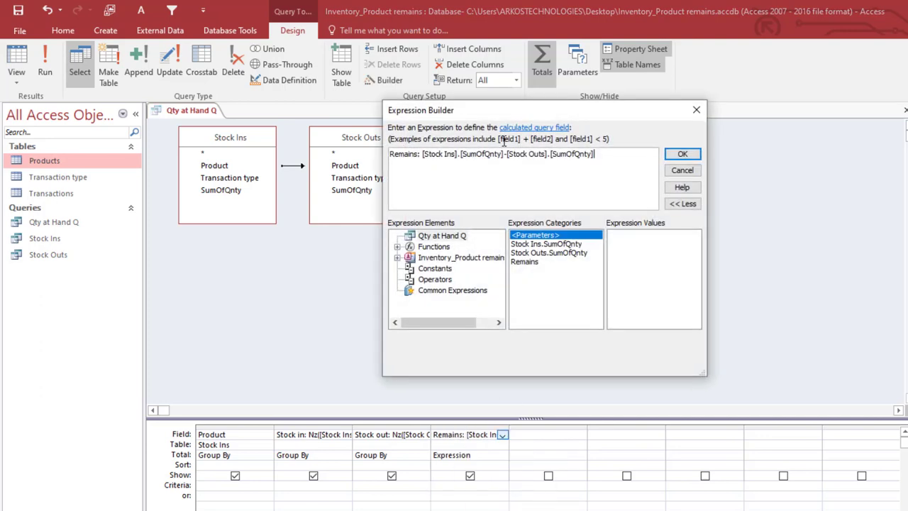
{"action": "left_click_drag", "start_coordinate": [487, 117], "coordinate": [596, 126]}
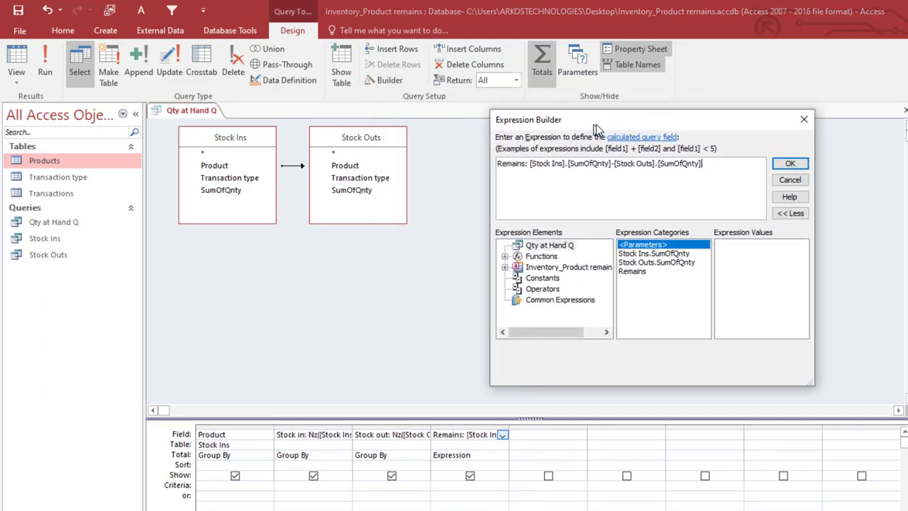
{"action": "left_click", "coordinate": [565, 168]}
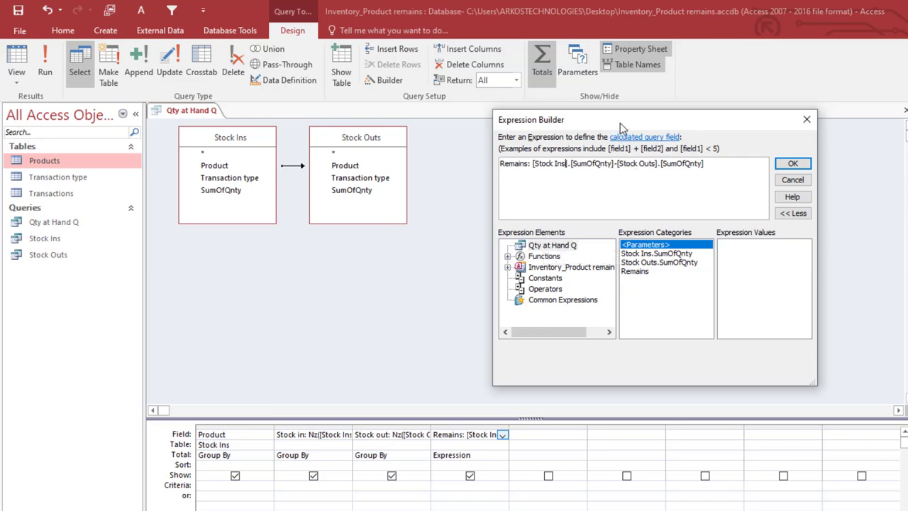
{"action": "left_click_drag", "start_coordinate": [610, 119], "coordinate": [615, 178]}
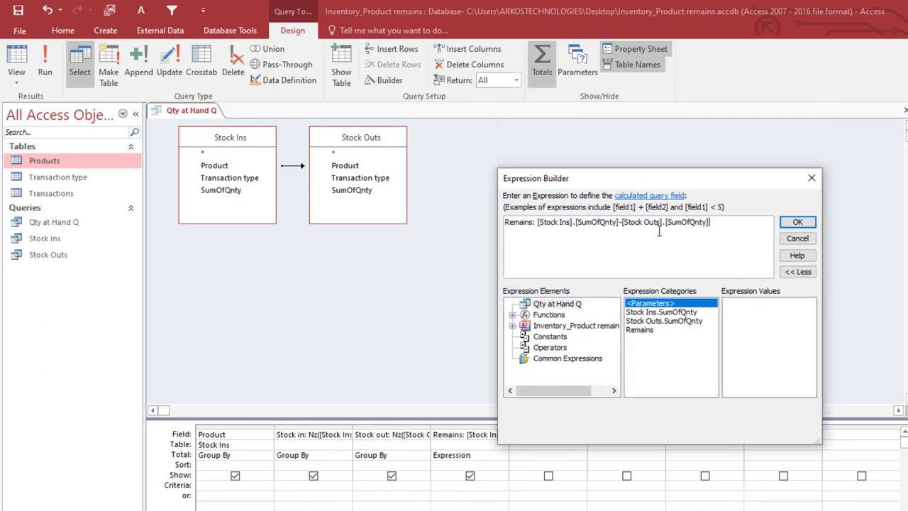
{"action": "left_click_drag", "start_coordinate": [710, 224], "coordinate": [538, 227]}
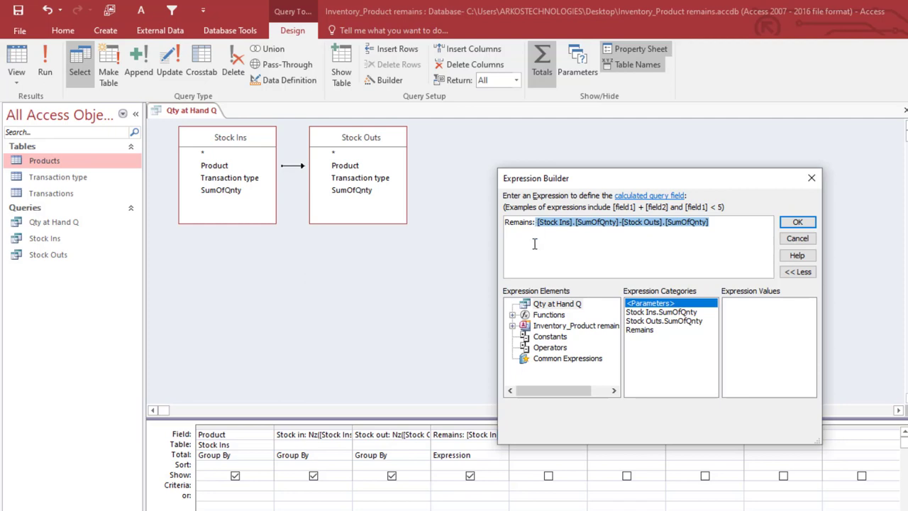
{"action": "key", "text": "Delete"}
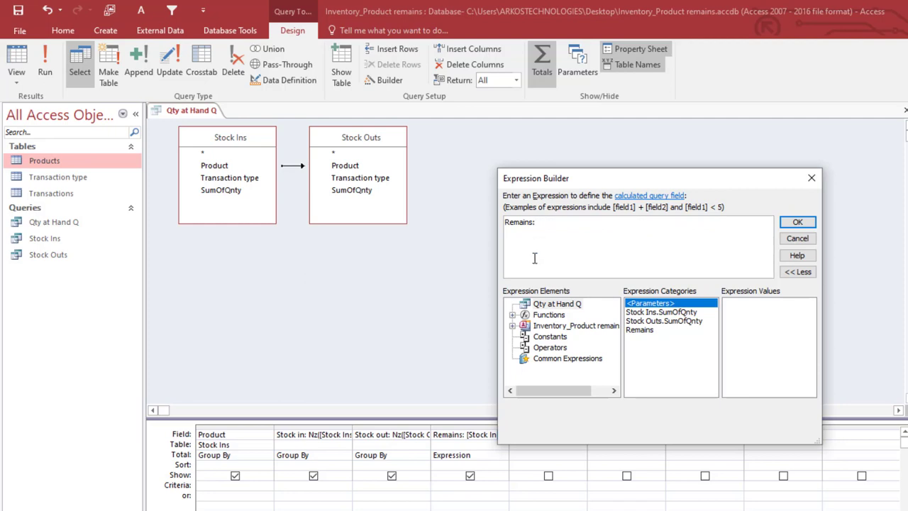
Step: Define the Remains expression as [Stock inT]-[stock outT] and accept it
{"action": "type", "text": "[S"}
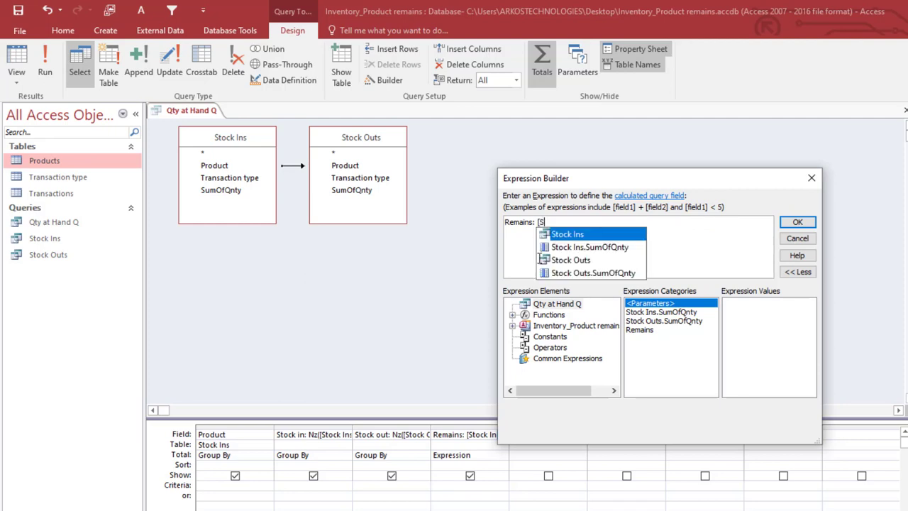
{"action": "type", "text": "tock in"}
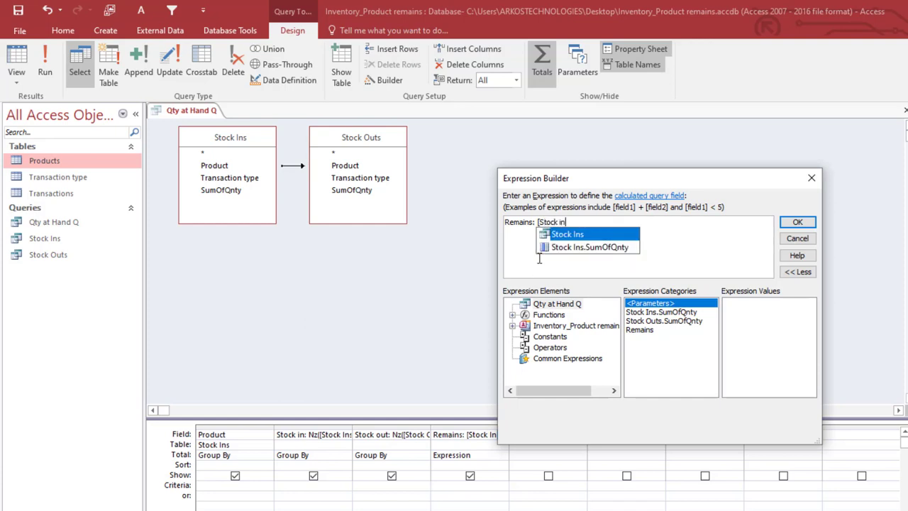
{"action": "type", "text": "]"}
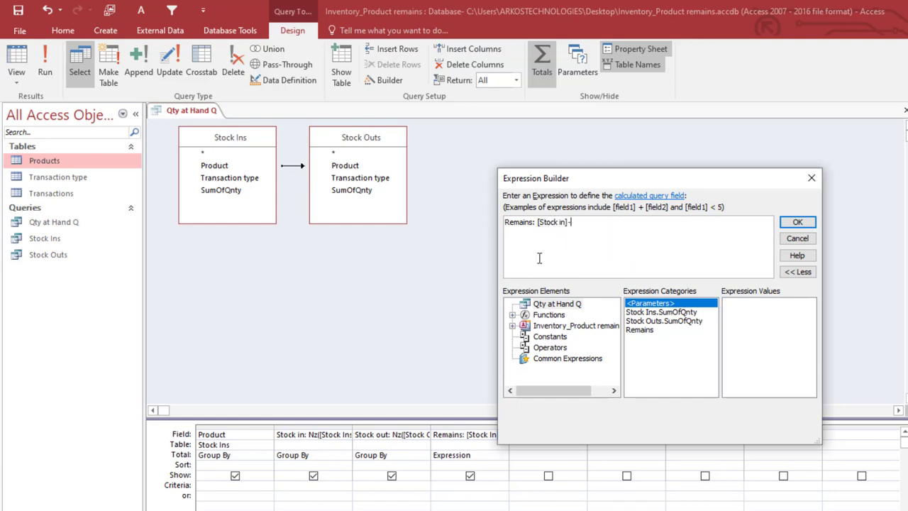
{"action": "type", "text": "-[sto"}
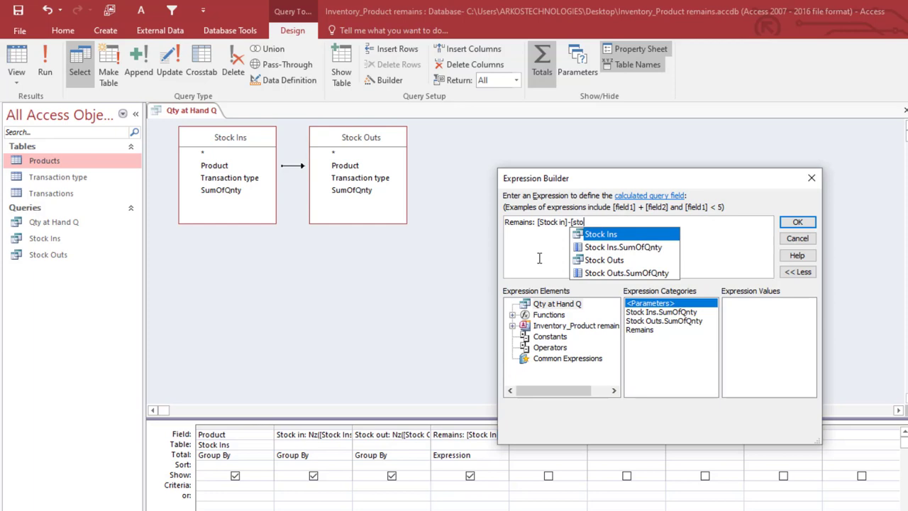
{"action": "type", "text": "ck o"}
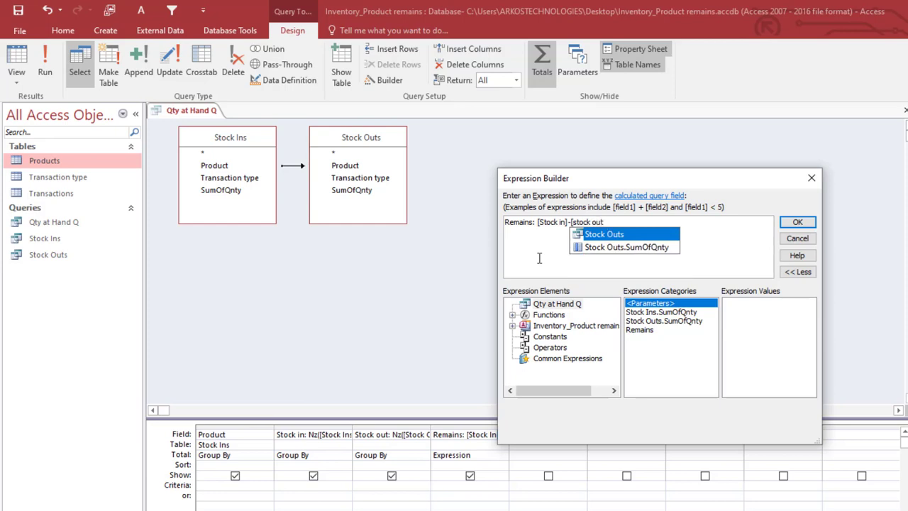
{"action": "type", "text": "ut]"}
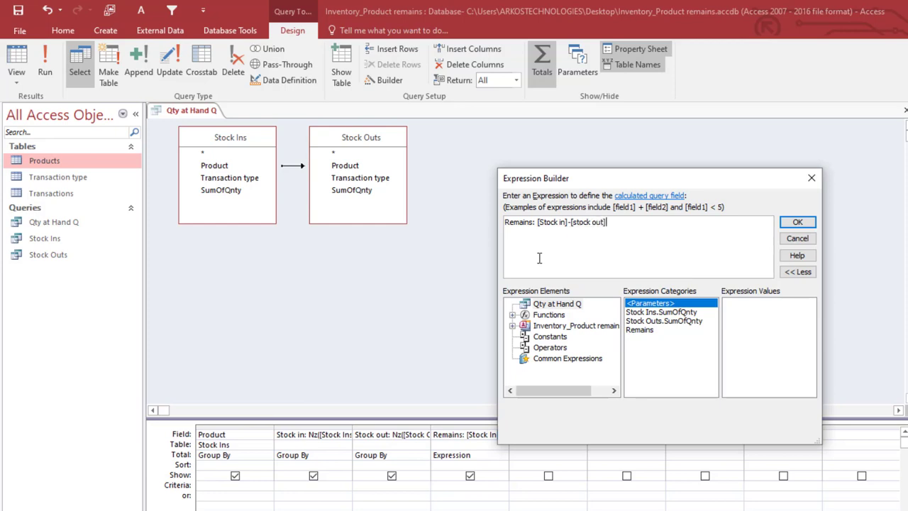
{"action": "left_click", "coordinate": [567, 223]}
{"action": "type", "text": "]"}
{"action": "left_click", "coordinate": [797, 222]}
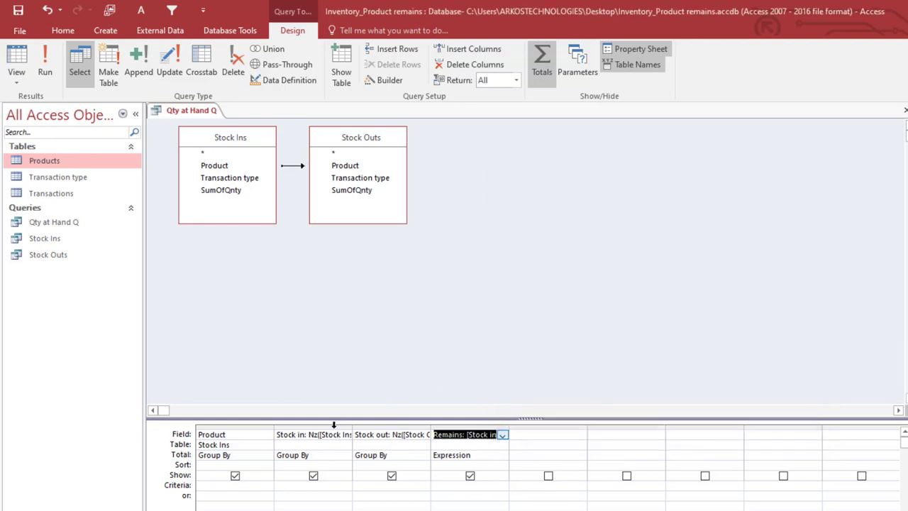
Step: Rename the two Nz calculated columns in the query grid as Stock inT and Stock outT
{"action": "left_click", "coordinate": [305, 434]}
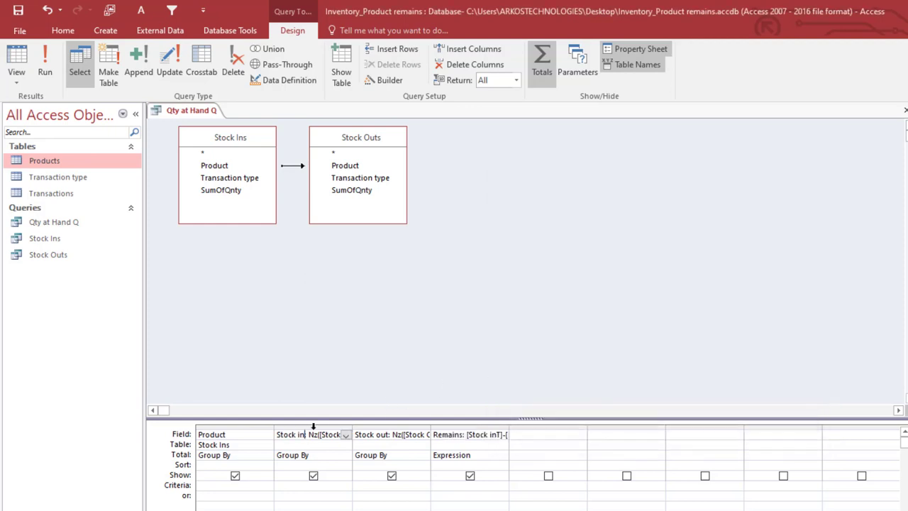
{"action": "type", "text": "T"}
{"action": "left_click", "coordinate": [390, 436]}
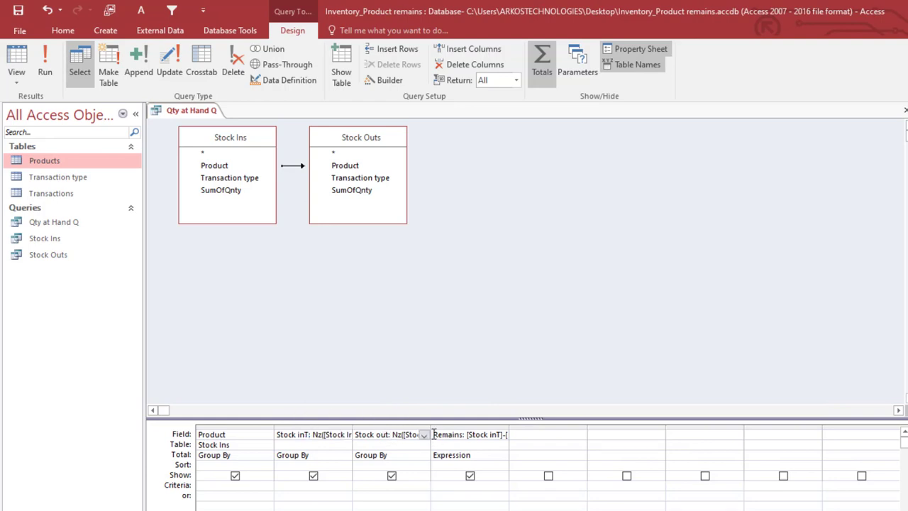
{"action": "type", "text": "T"}
{"action": "left_click", "coordinate": [466, 434]}
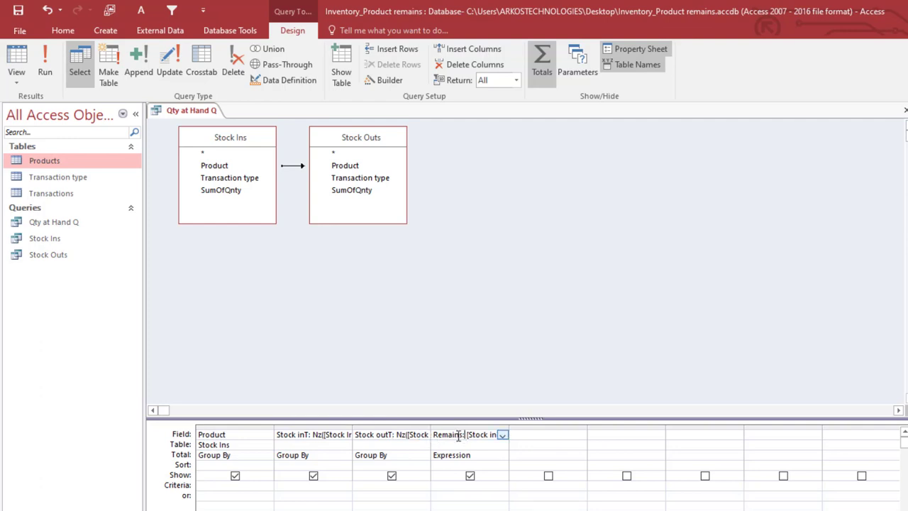
Step: Review the expressions of the Stock inT, Stock outT and Remains columns in the Expression Builder
{"action": "left_click", "coordinate": [294, 435]}
{"action": "left_click", "coordinate": [313, 426]}
{"action": "left_click", "coordinate": [313, 436]}
{"action": "right_click", "coordinate": [313, 436]}
{"action": "left_click", "coordinate": [342, 510]}
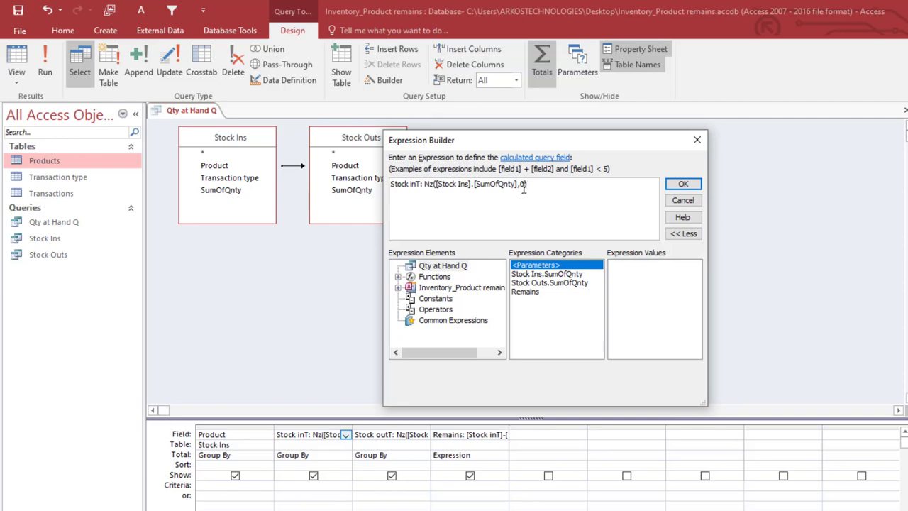
{"action": "left_click_drag", "start_coordinate": [563, 184], "coordinate": [390, 191]}
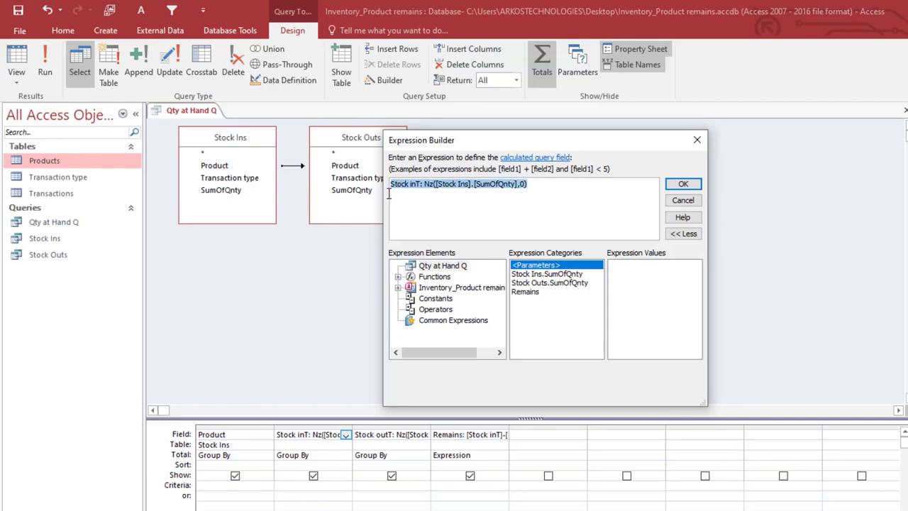
{"action": "left_click", "coordinate": [682, 185]}
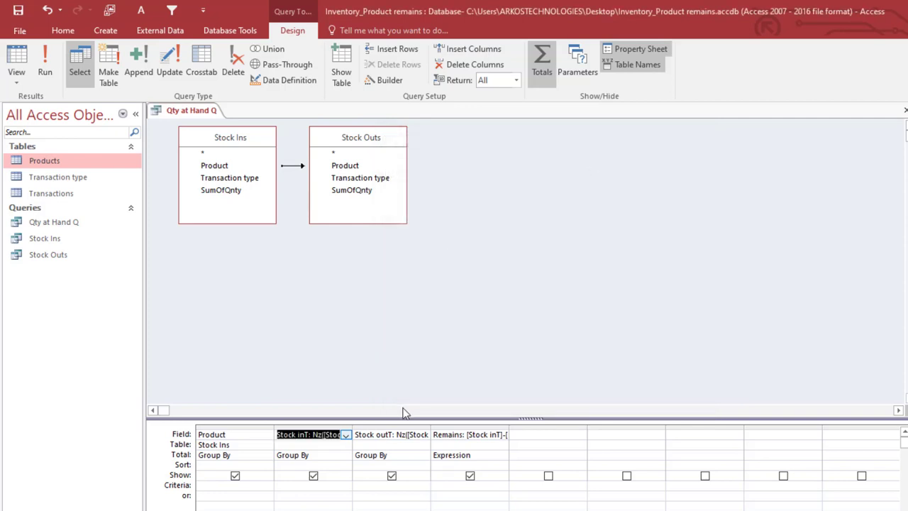
{"action": "right_click", "coordinate": [390, 434]}
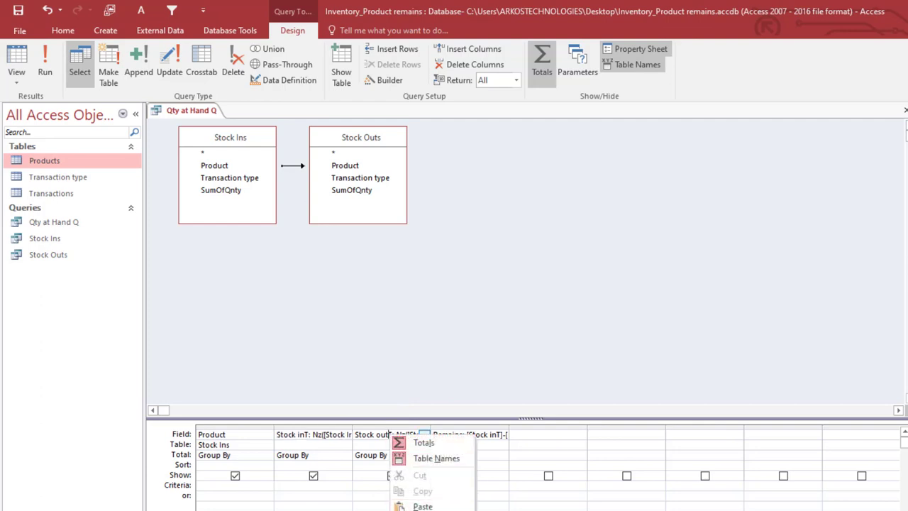
{"action": "left_click", "coordinate": [437, 504]}
{"action": "left_click", "coordinate": [692, 113]}
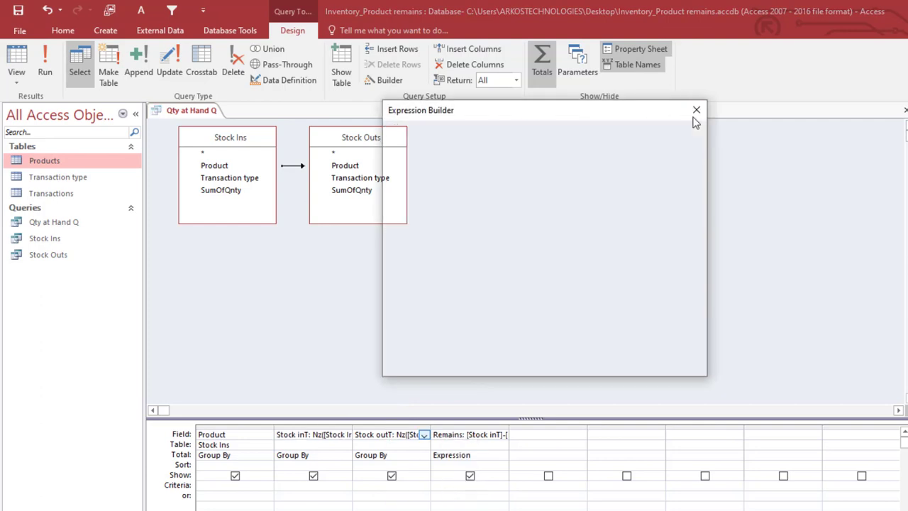
{"action": "left_click", "coordinate": [476, 434]}
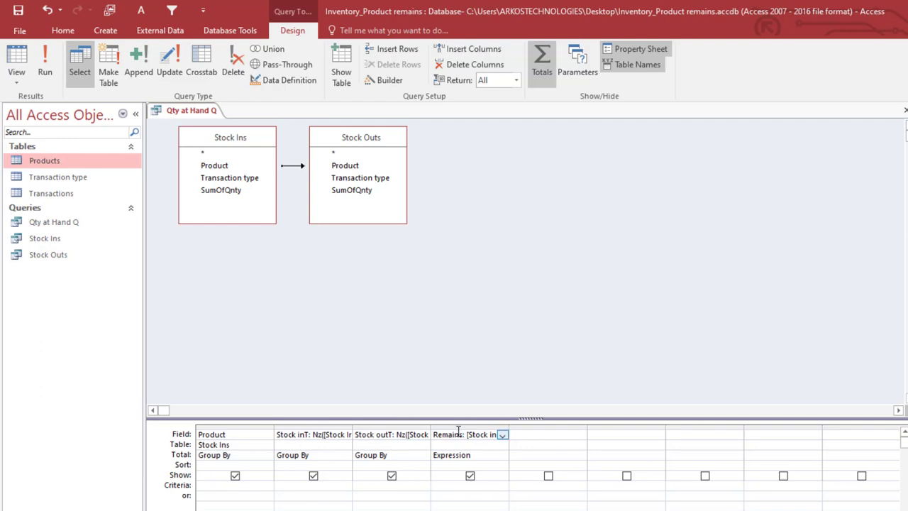
{"action": "right_click", "coordinate": [459, 432]}
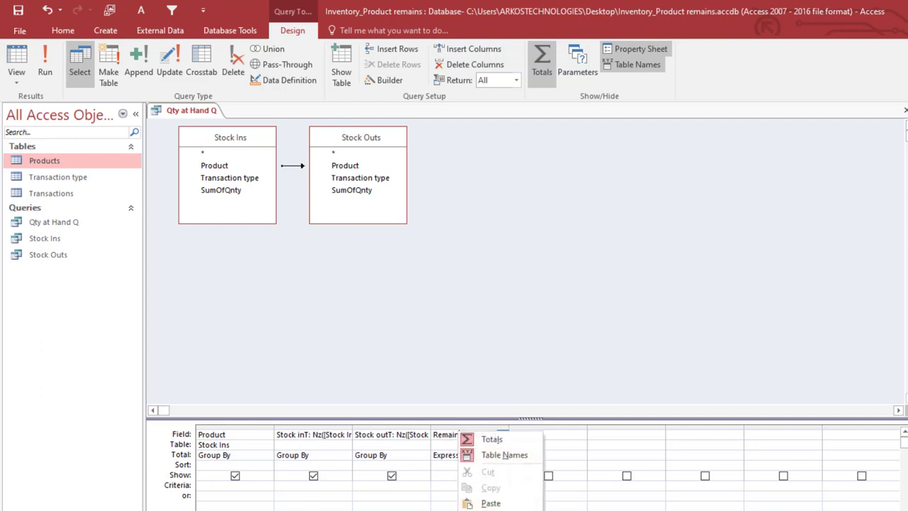
{"action": "key", "text": "Escape"}
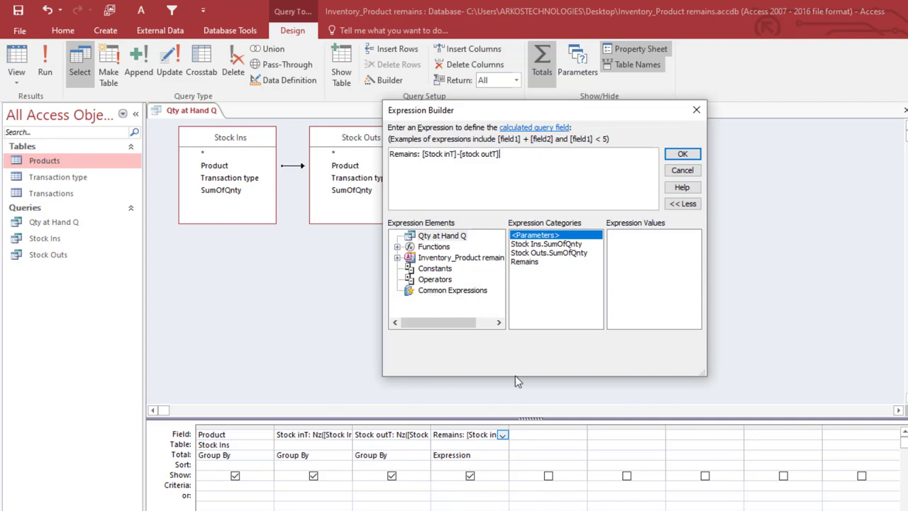
{"action": "left_click", "coordinate": [682, 155]}
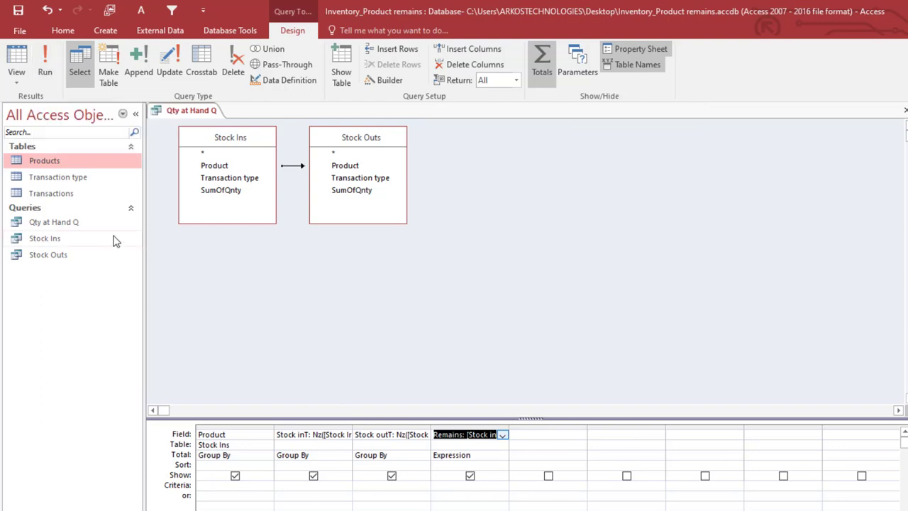
Step: Run the query and examine the Cloth row's stock-in, stock-out and remaining quantities
{"action": "left_click", "coordinate": [56, 73]}
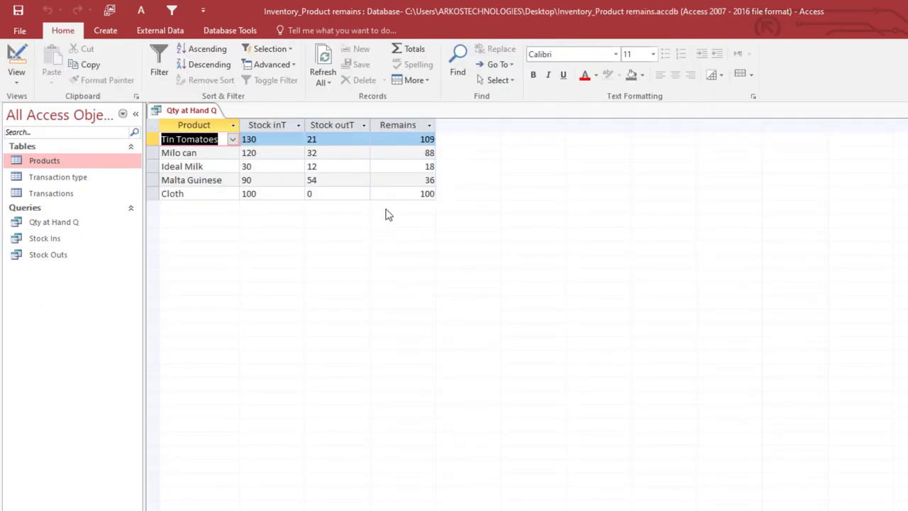
{"action": "left_click", "coordinate": [346, 195]}
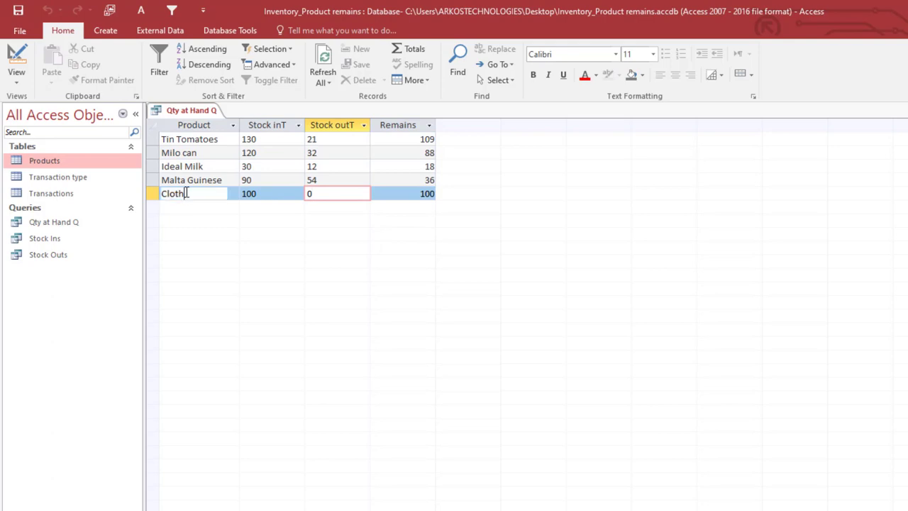
{"action": "left_click_drag", "start_coordinate": [186, 193], "coordinate": [146, 193]}
{"action": "left_click_drag", "start_coordinate": [268, 194], "coordinate": [238, 194]}
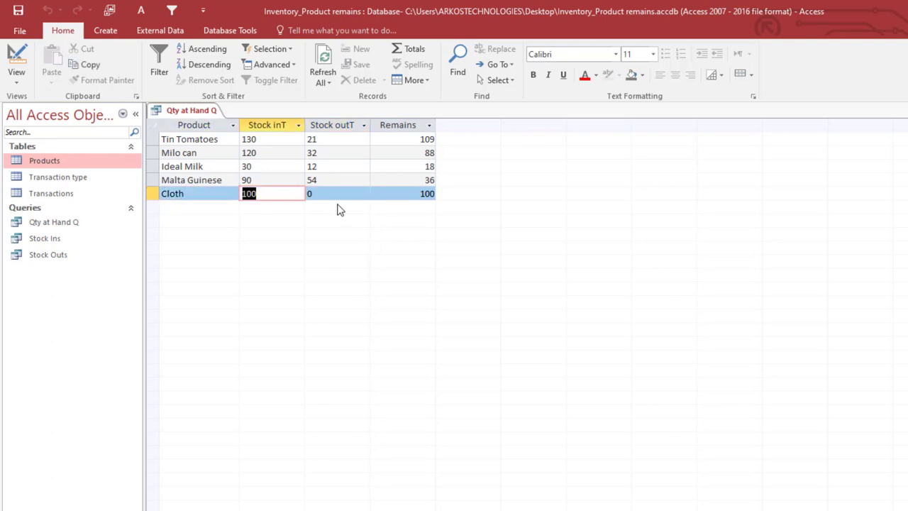
{"action": "left_click_drag", "start_coordinate": [344, 193], "coordinate": [309, 193]}
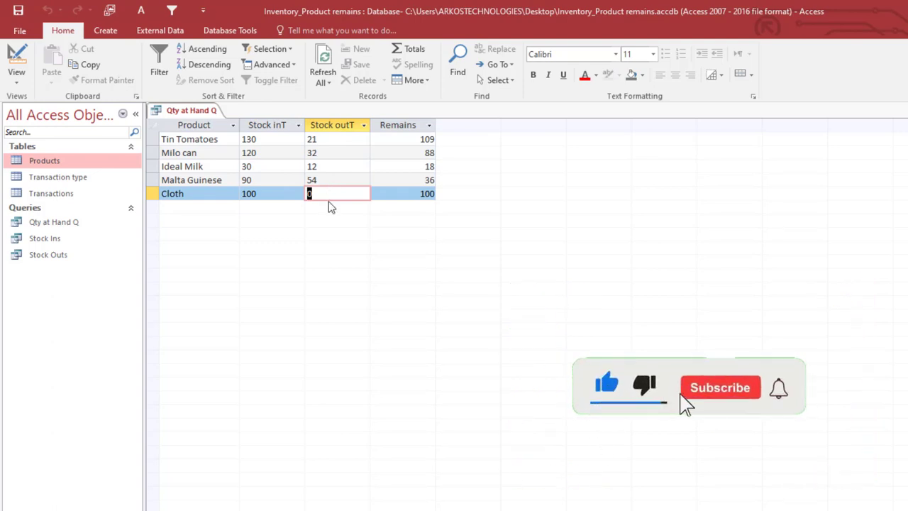
{"action": "left_click", "coordinate": [423, 197]}
{"action": "left_click", "coordinate": [276, 194]}
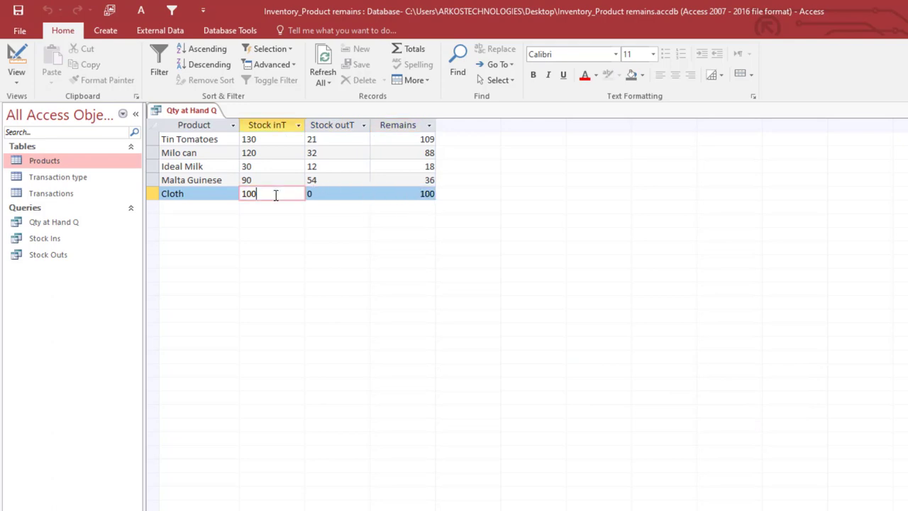